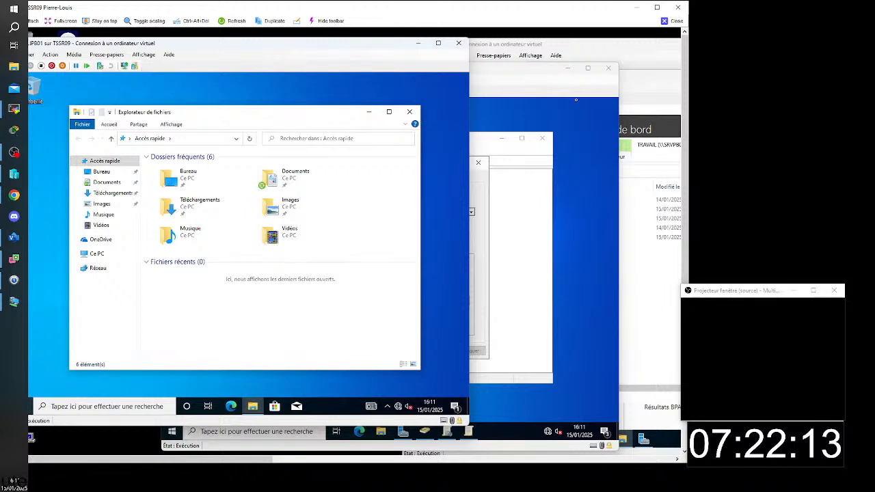
- Maximize the remote session and launch the Word 2016 RemoteApp from Work Resources on CLIPB01
click(657, 9)
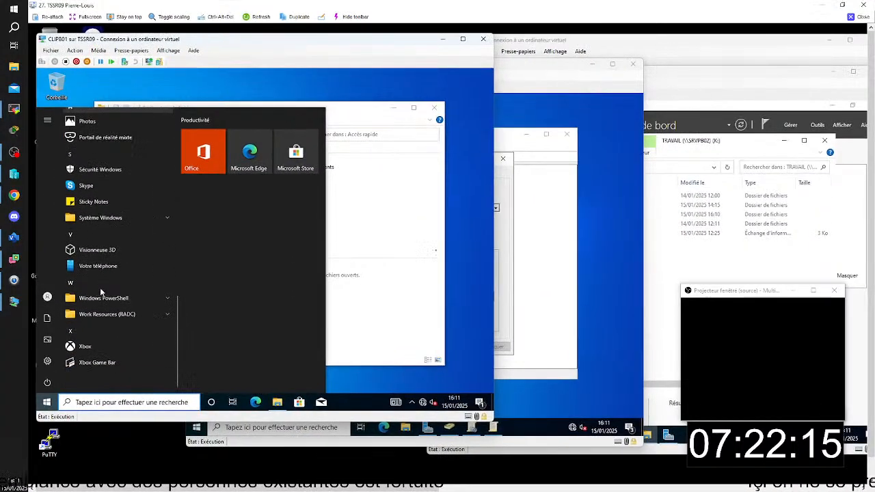
click(99, 312)
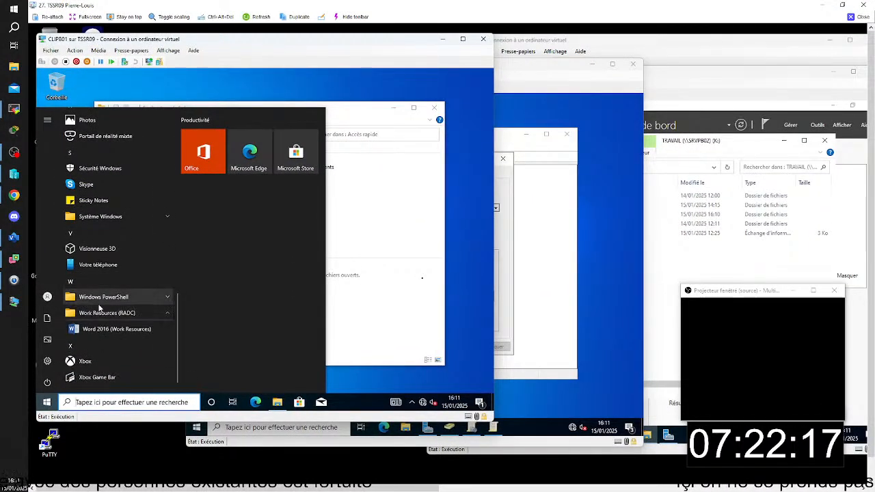
click(100, 329)
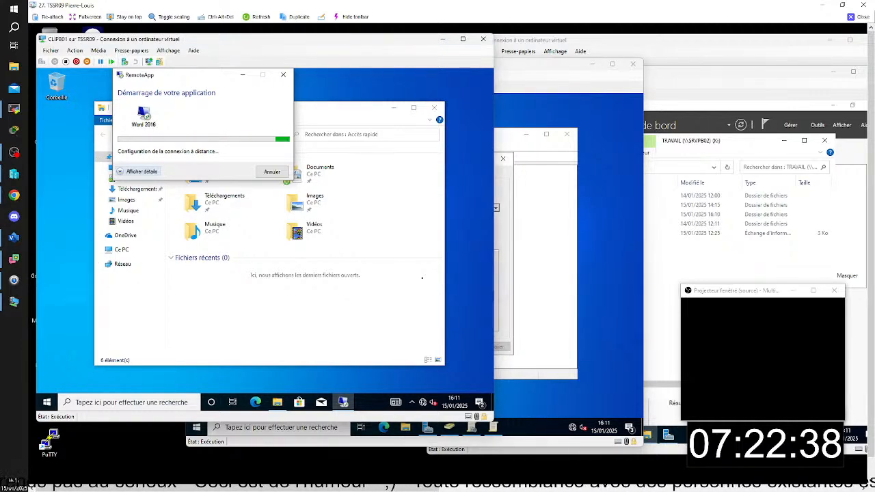
- On the SRVPB02 virtual machine, browse to DATA (D:) and open the properties of the REDIRECTION folder
click(727, 72)
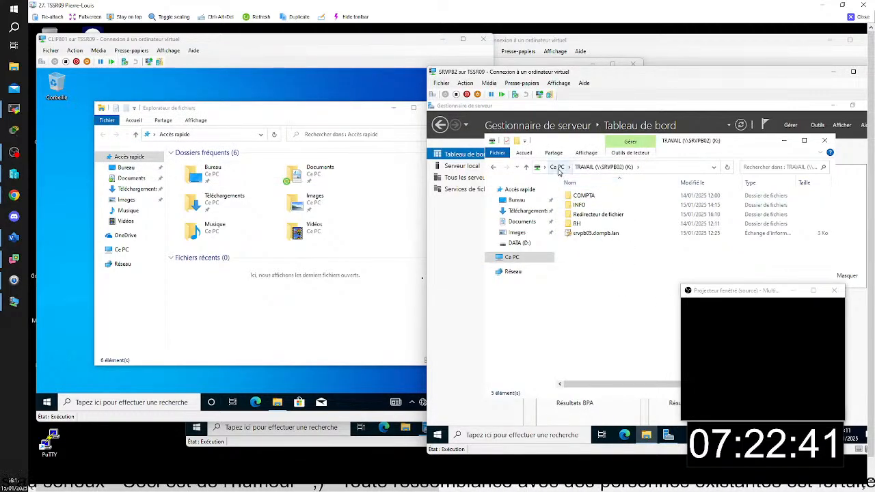
click(558, 167)
double_click(587, 335)
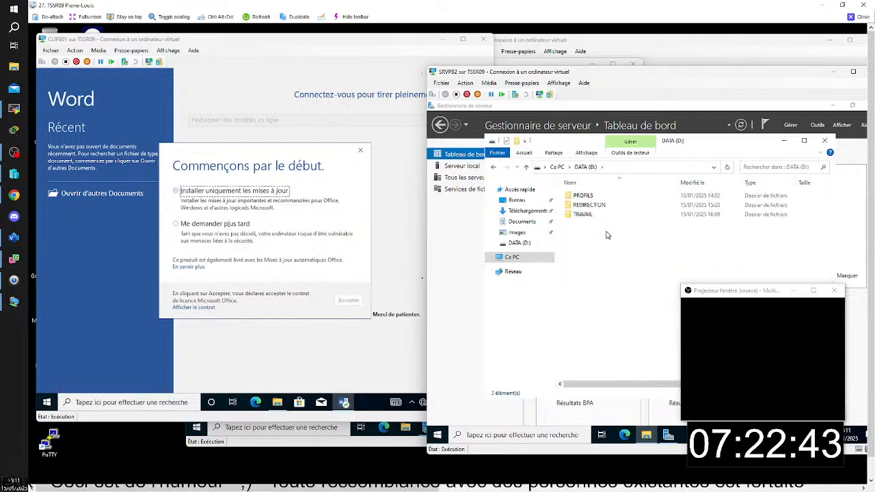
click(588, 207)
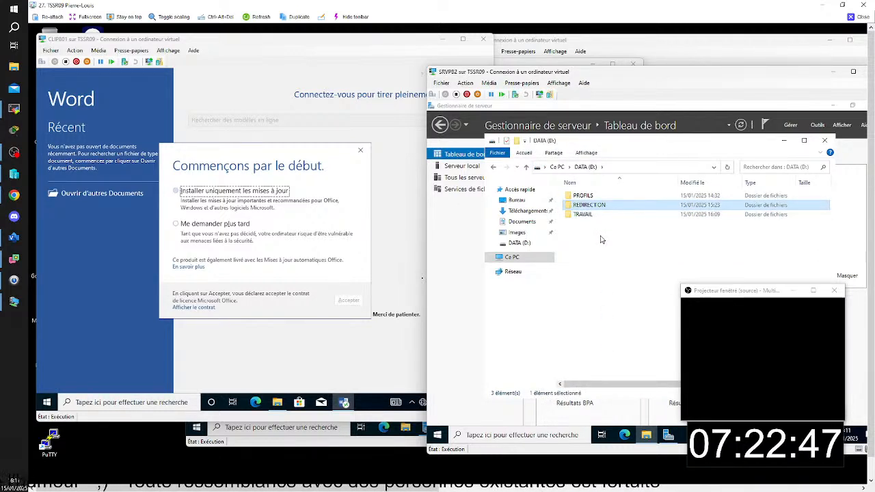
right_click(594, 206)
click(605, 355)
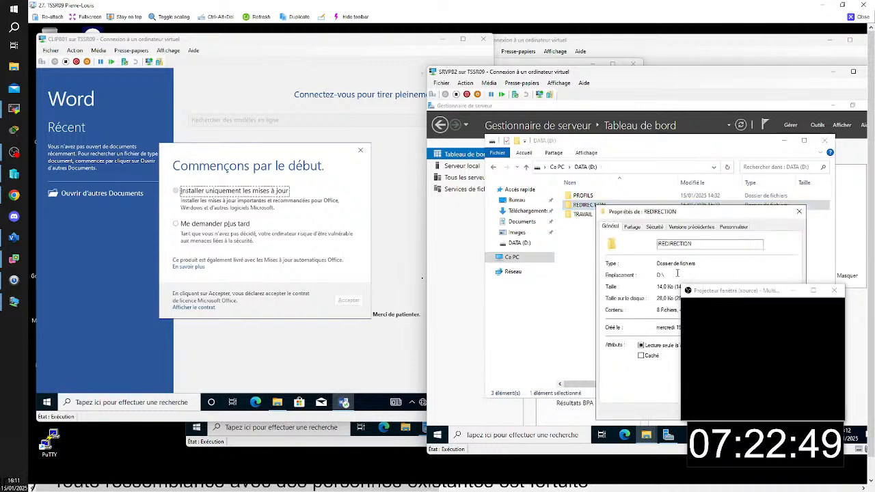
- Review the advanced sharing settings and share permissions of the REDIRECTION folder
click(632, 226)
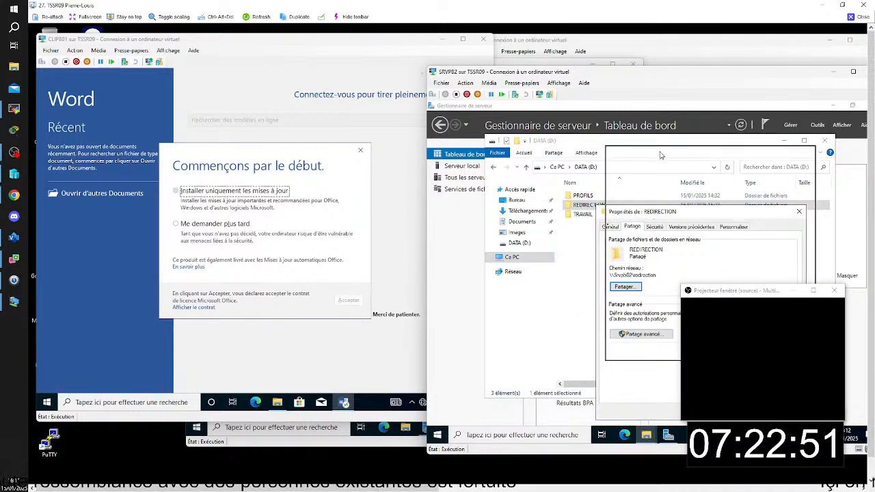
click(651, 267)
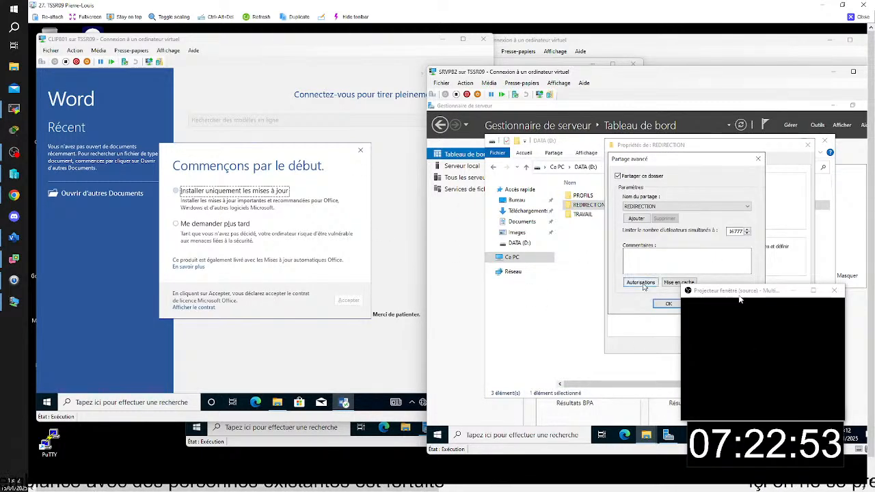
drag(739, 295, 814, 347)
click(641, 282)
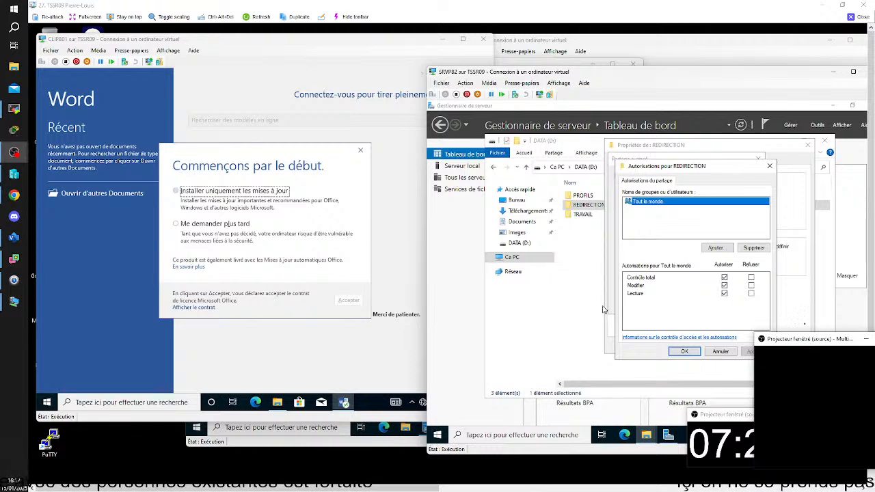
click(684, 352)
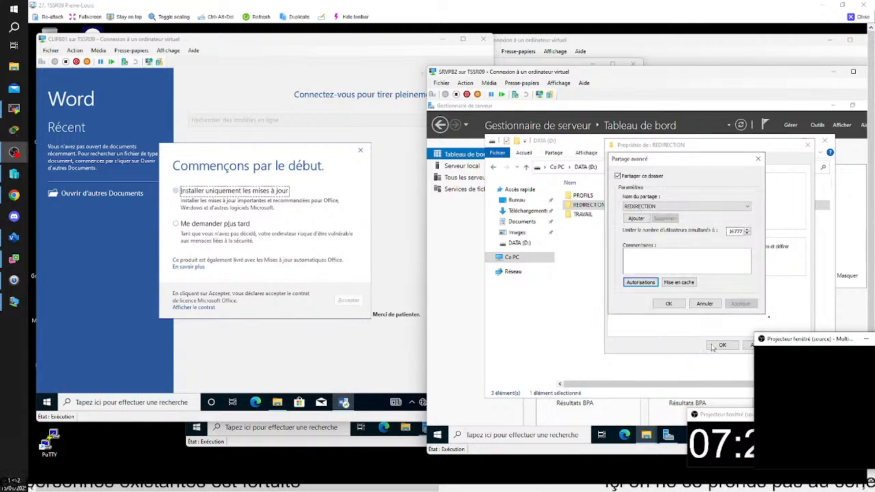
click(669, 303)
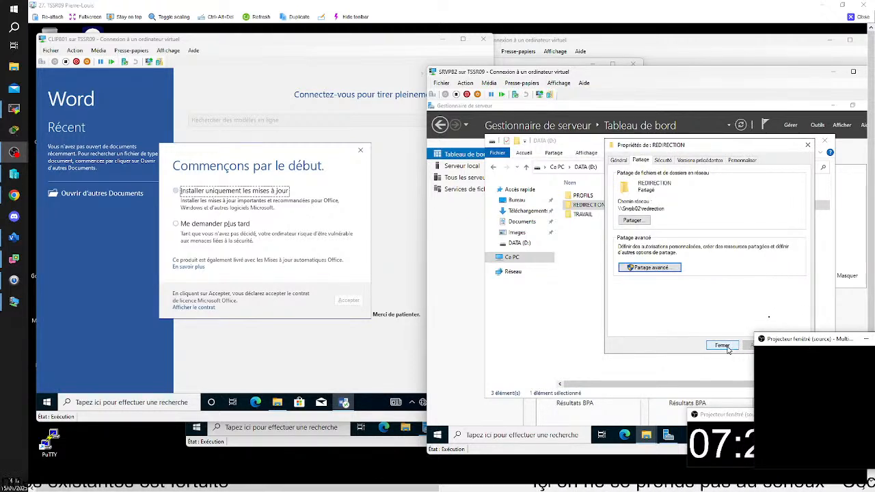
- Enable permission inheritance in the REDIRECTION folder's advanced security settings and close its properties
click(663, 161)
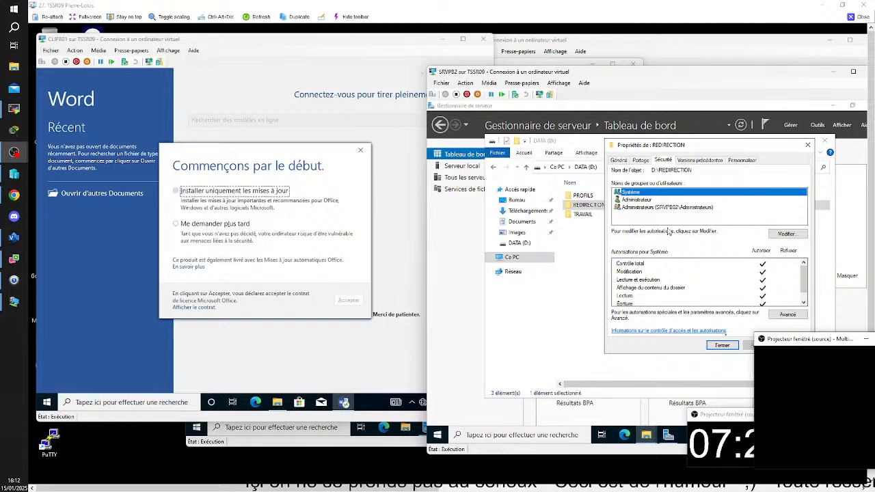
click(788, 315)
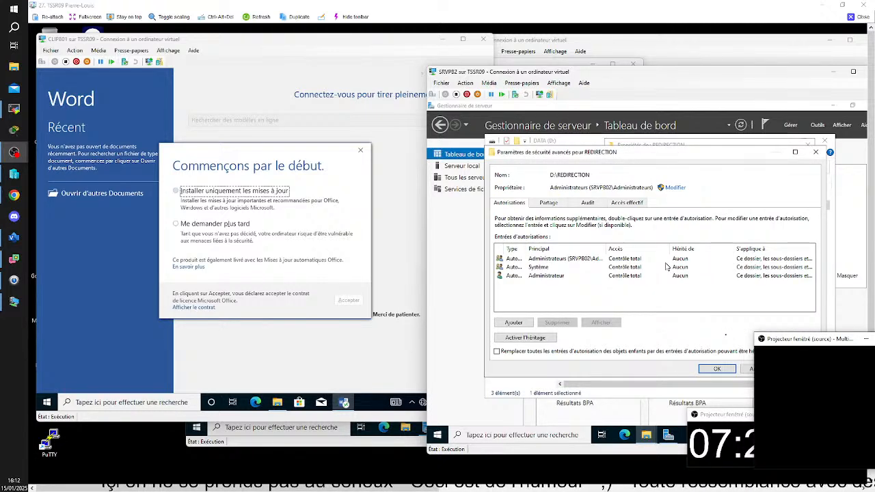
click(548, 340)
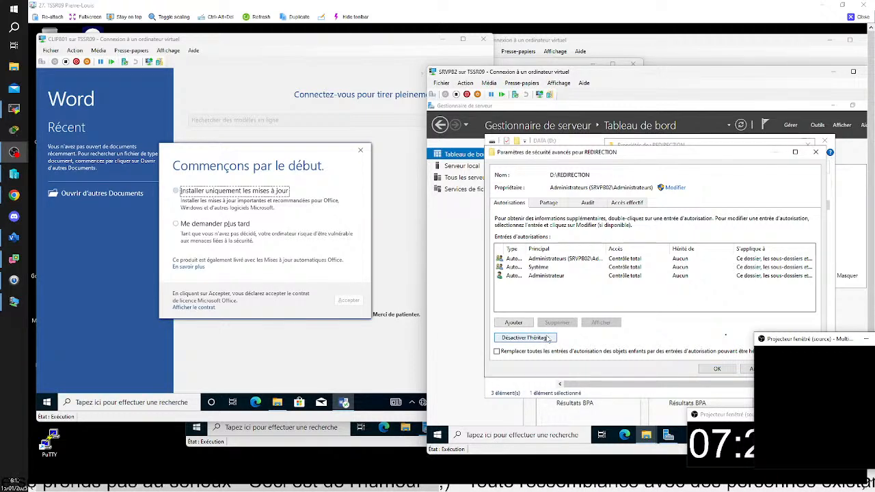
click(718, 370)
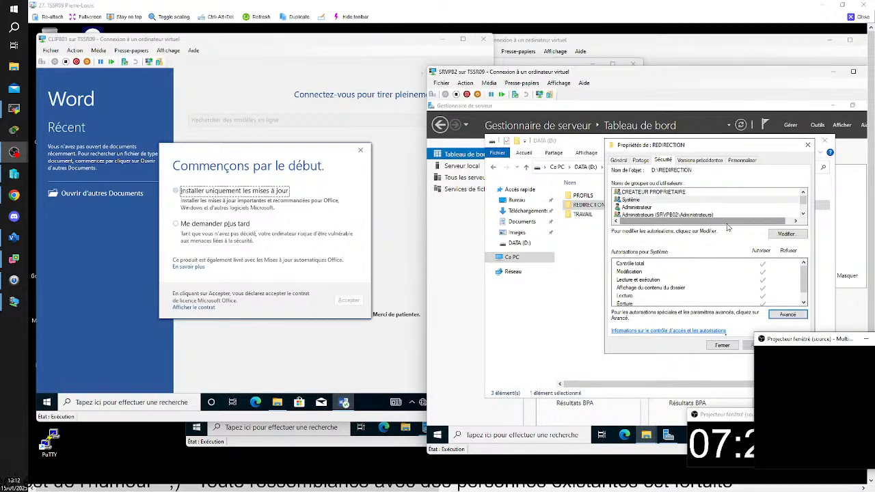
click(729, 346)
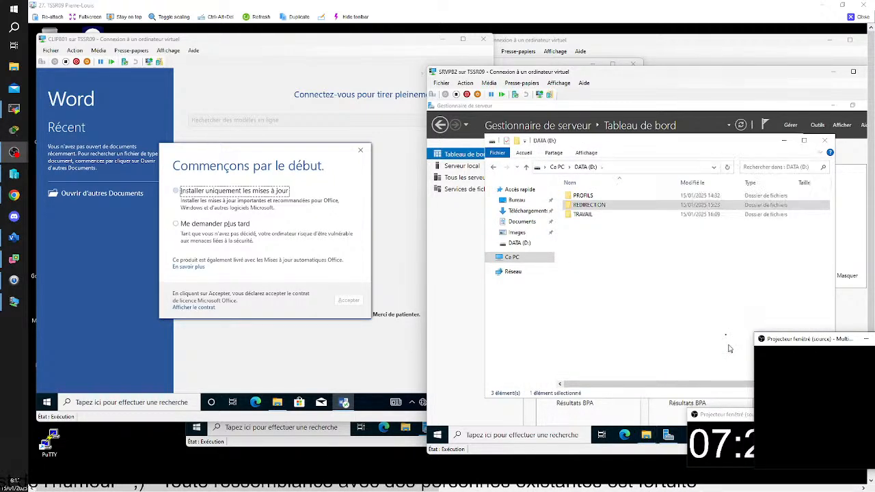
- Open the TRAVAIL folder on DATA (D:)
click(610, 246)
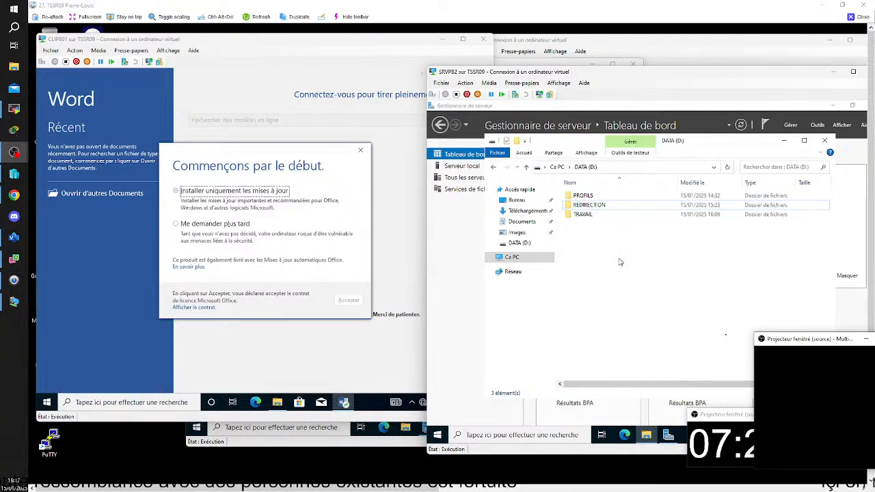
double_click(585, 215)
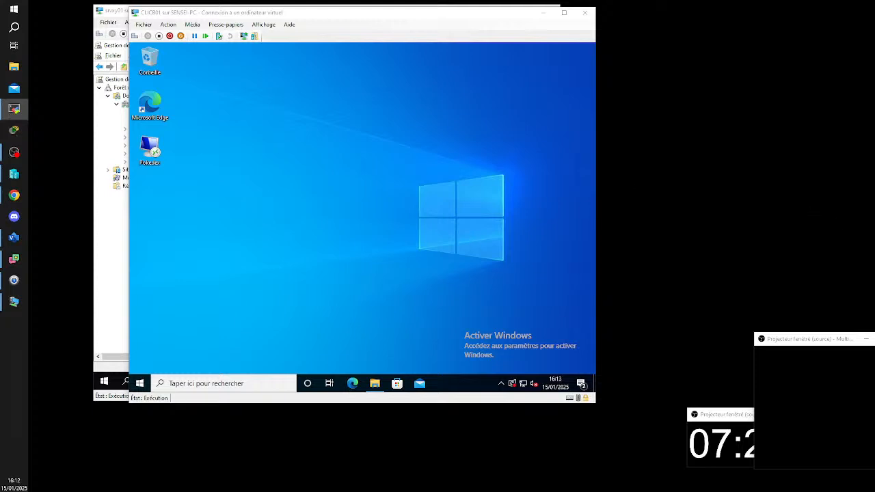
- Switch to the TSSR07 remote session and maximize its window
drag(781, 346, 713, 299)
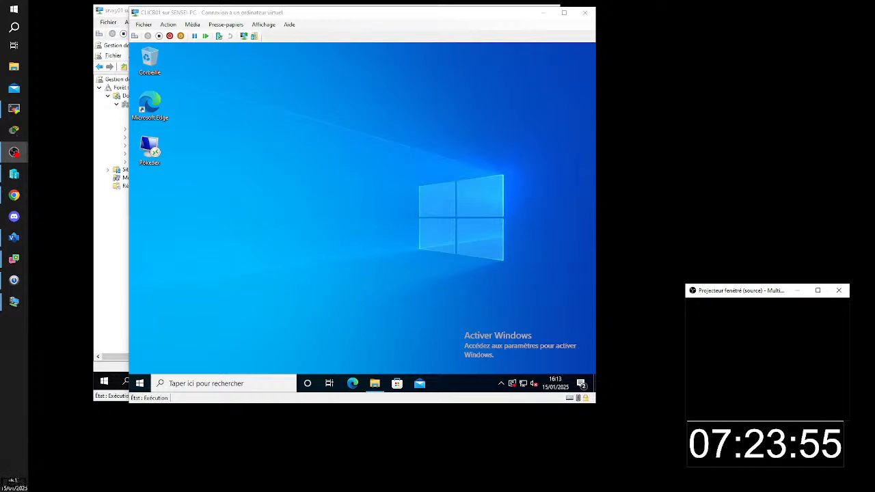
key(alt+Tab)
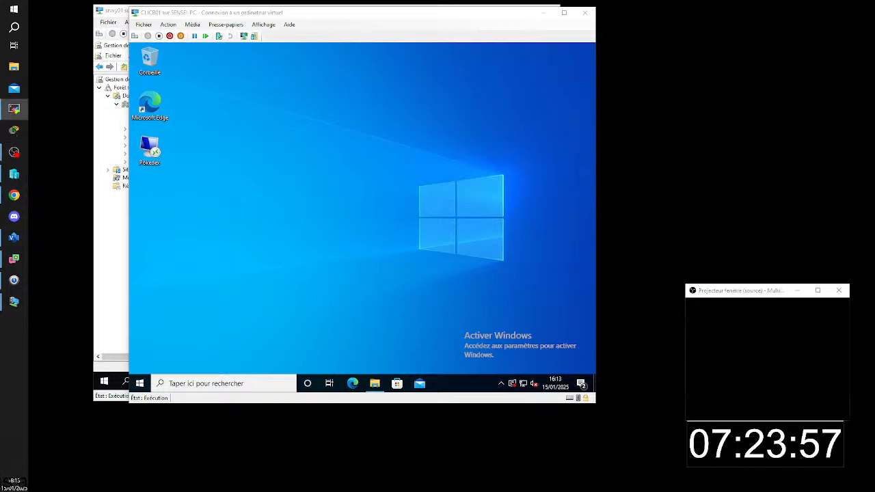
key(alt+Tab)
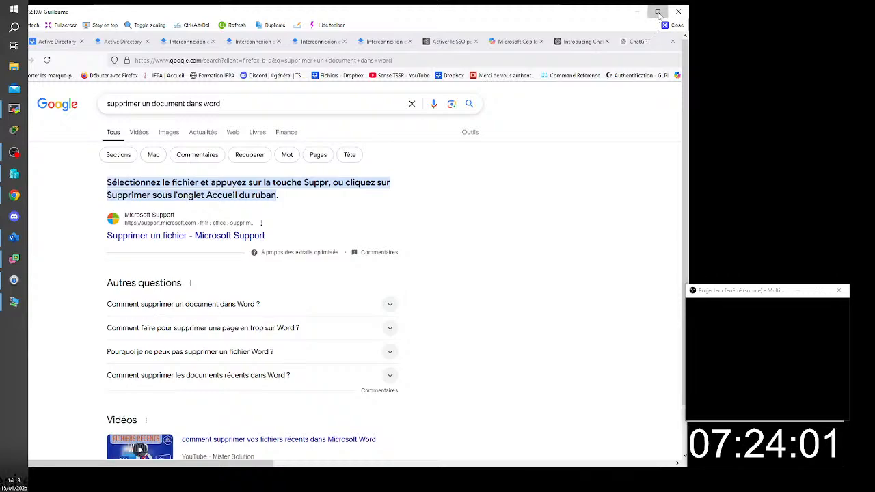
click(657, 11)
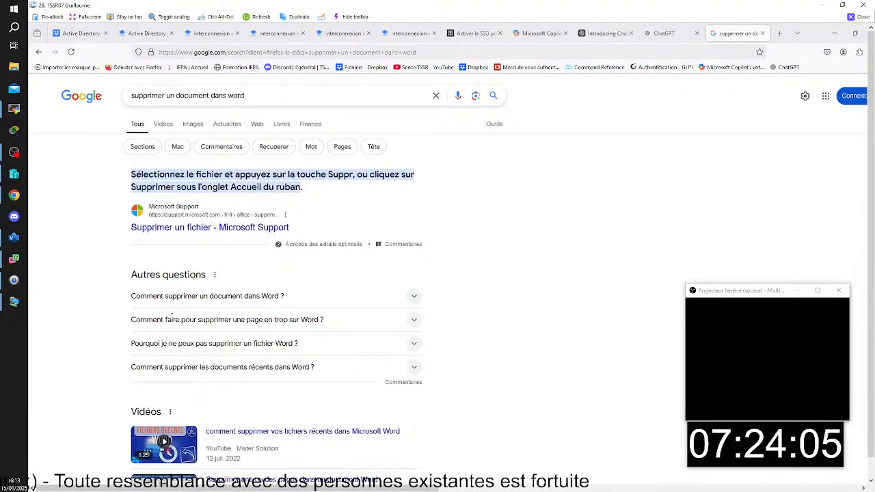
- Save the Word document as Doc Rodman 2 in the redirected Documents folder on CLIGD02, replacing the existing file, and close Word
drag(369, 489, 773, 473)
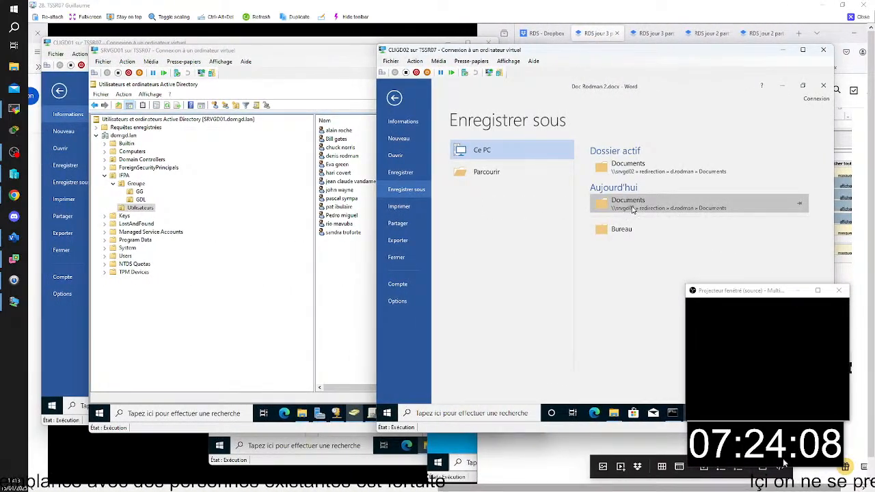
click(634, 210)
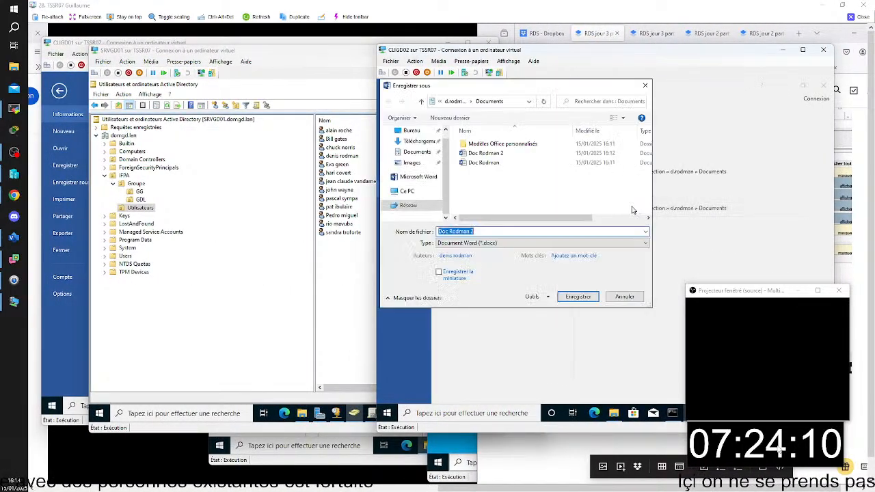
click(580, 298)
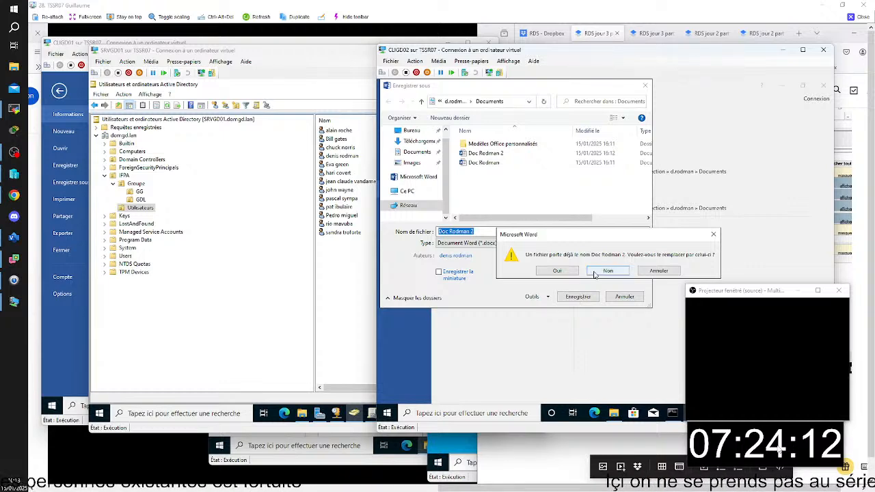
click(570, 276)
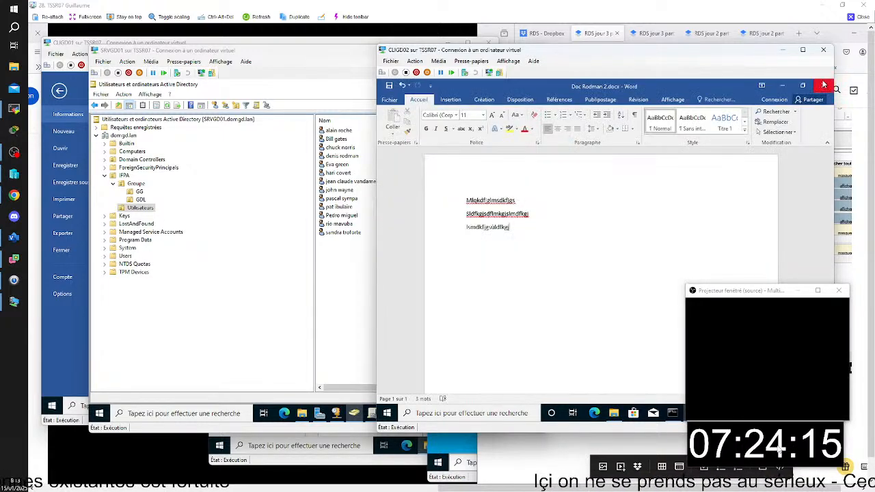
click(825, 85)
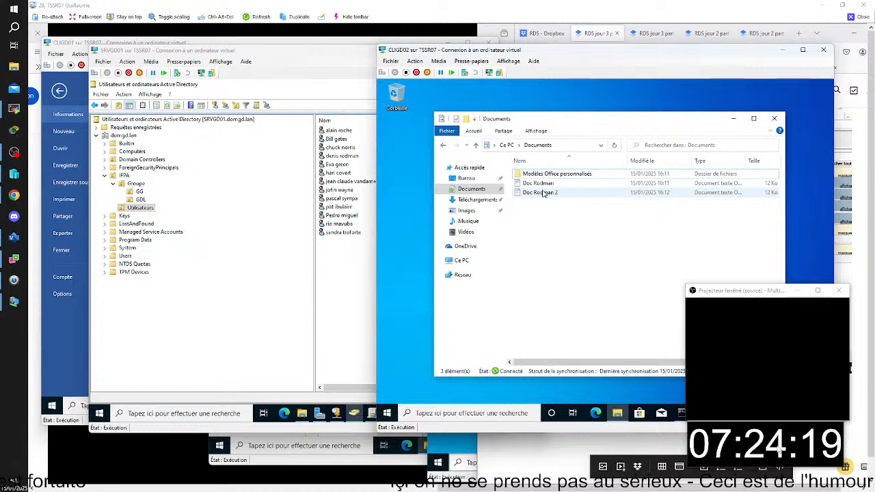
- Bring the CLIGD01 virtual machine window forward and check which account is signed in there
click(158, 43)
drag(356, 43, 413, 57)
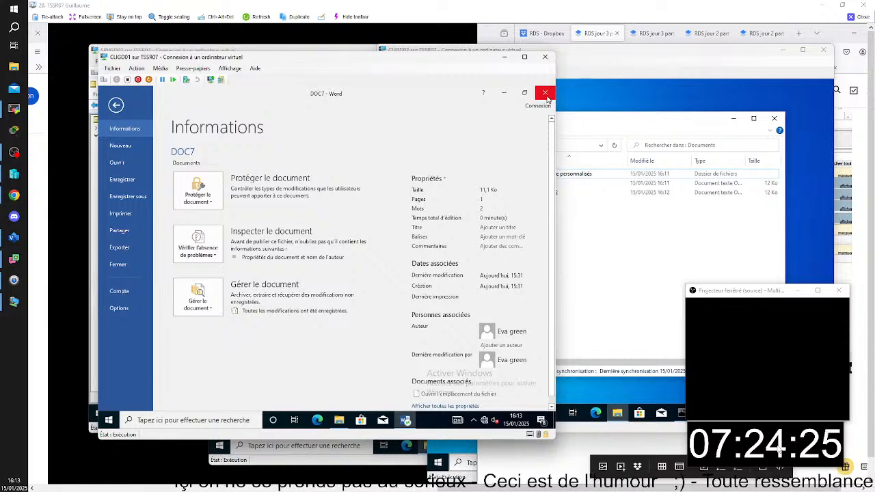
click(108, 420)
click(109, 316)
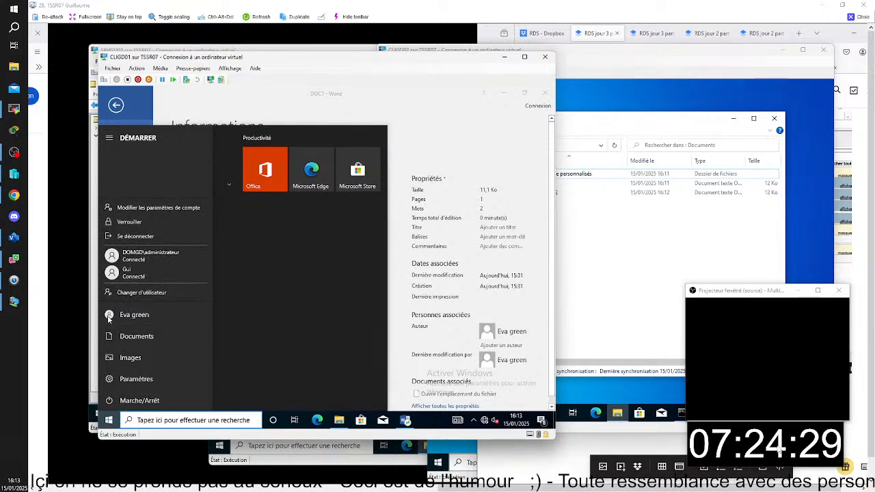
click(470, 138)
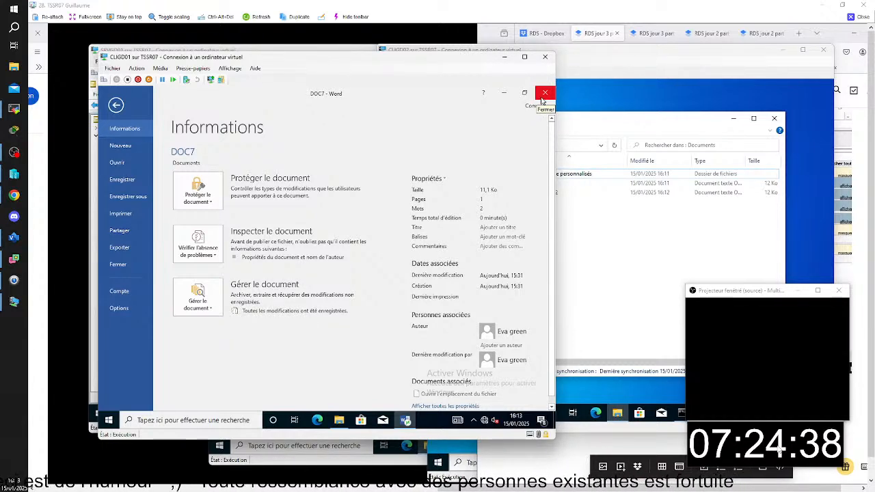
- Inspect the Documents folder as the save location for DOC7, cancel the save and close Word on CLIGD01
click(135, 197)
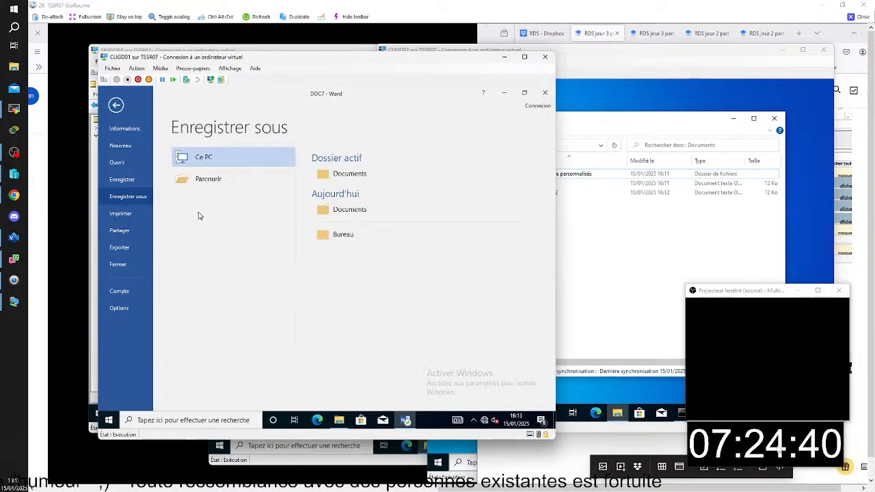
click(362, 182)
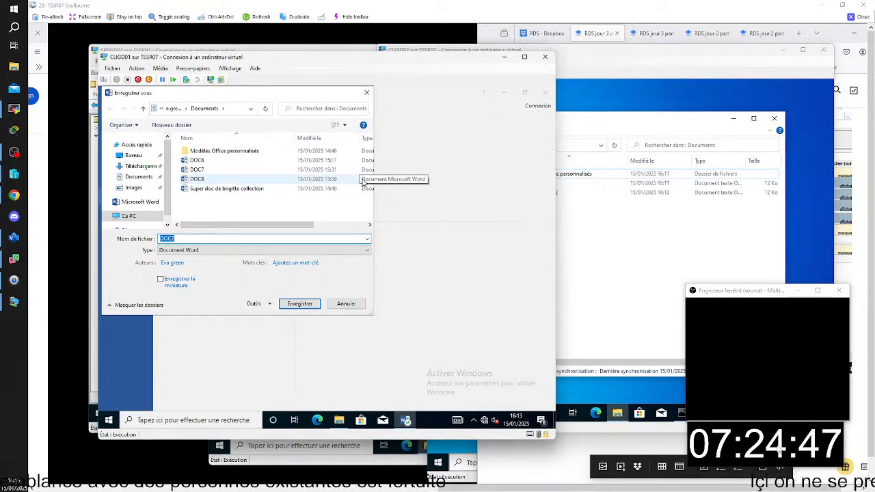
click(340, 305)
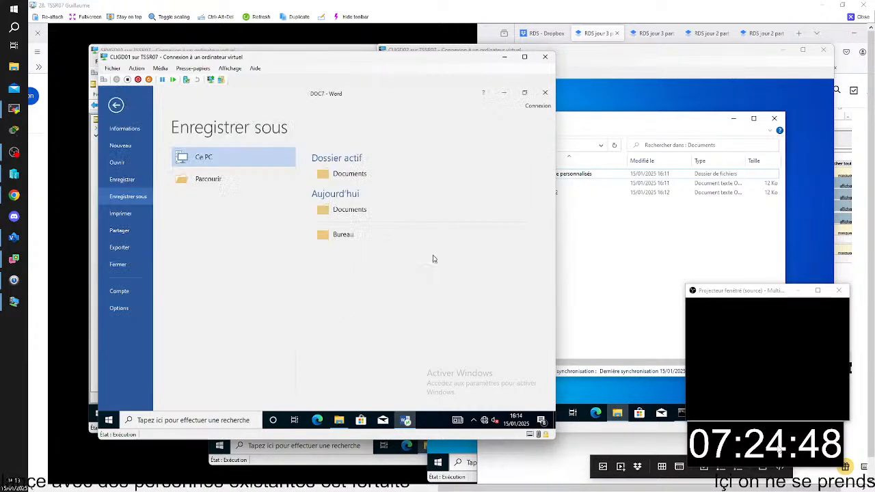
click(544, 93)
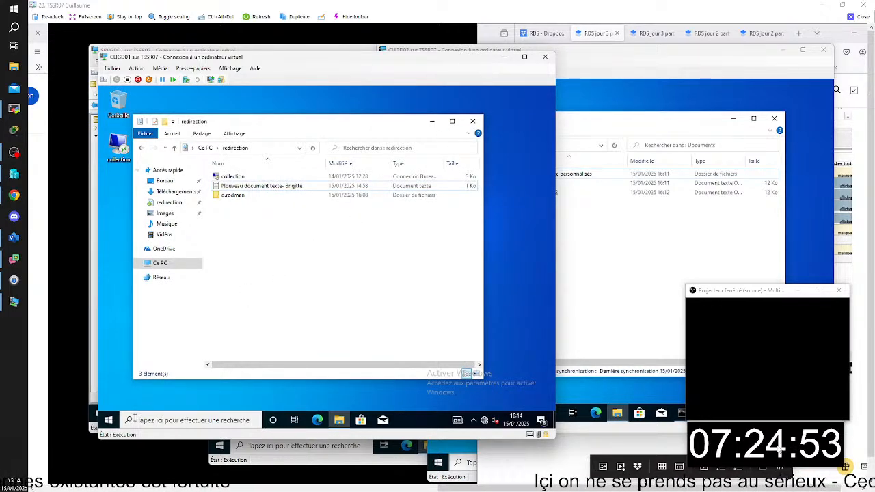
- Sign the current user out of Windows on the CLIGD01 virtual machine
click(108, 420)
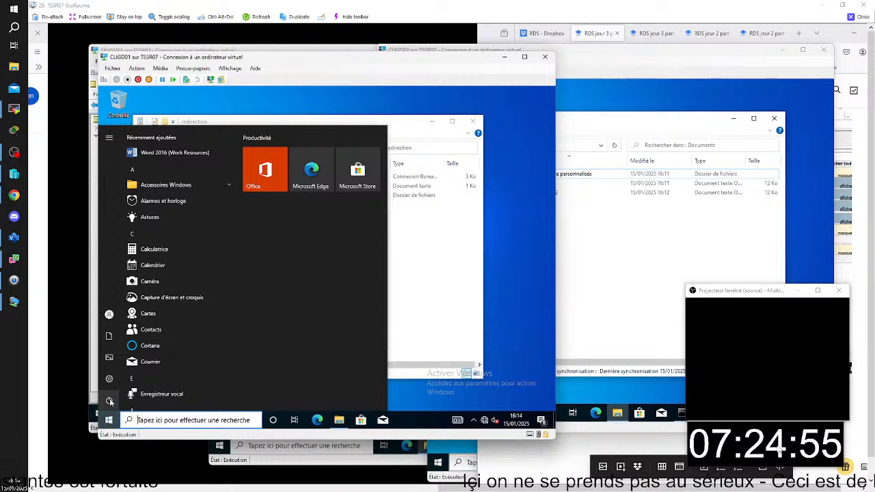
click(110, 401)
click(108, 420)
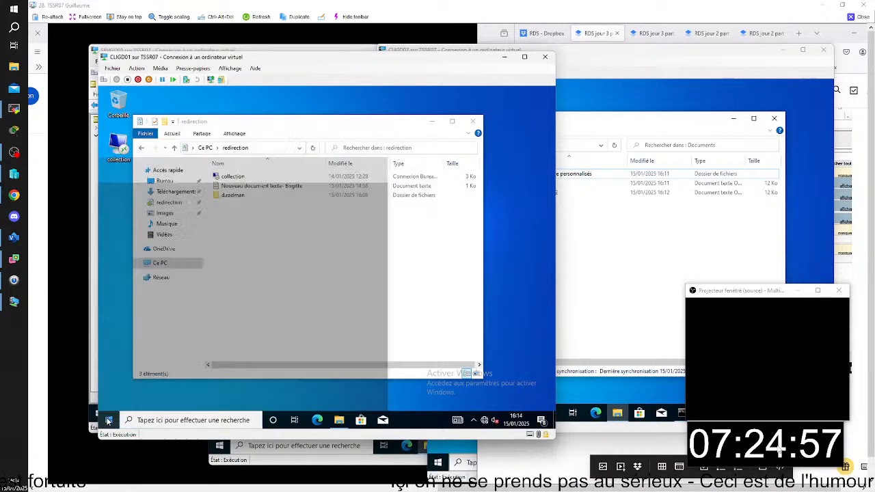
right_click(108, 420)
mouse_move(202, 396)
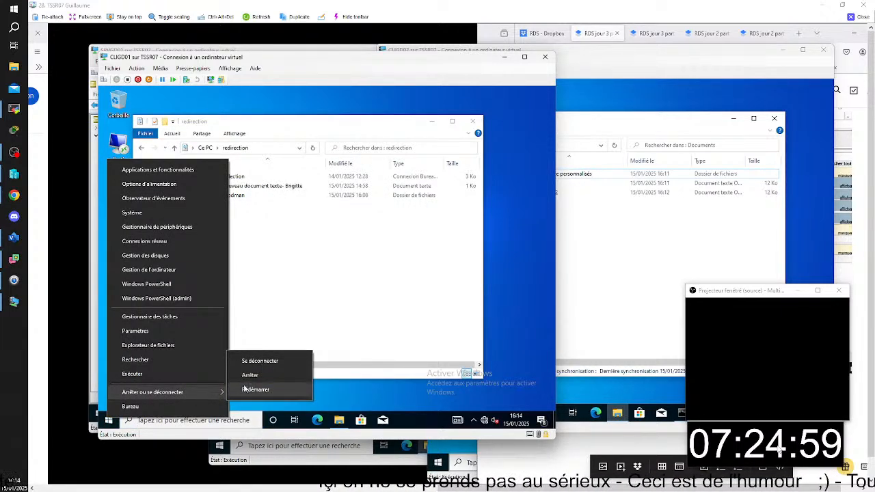
click(259, 361)
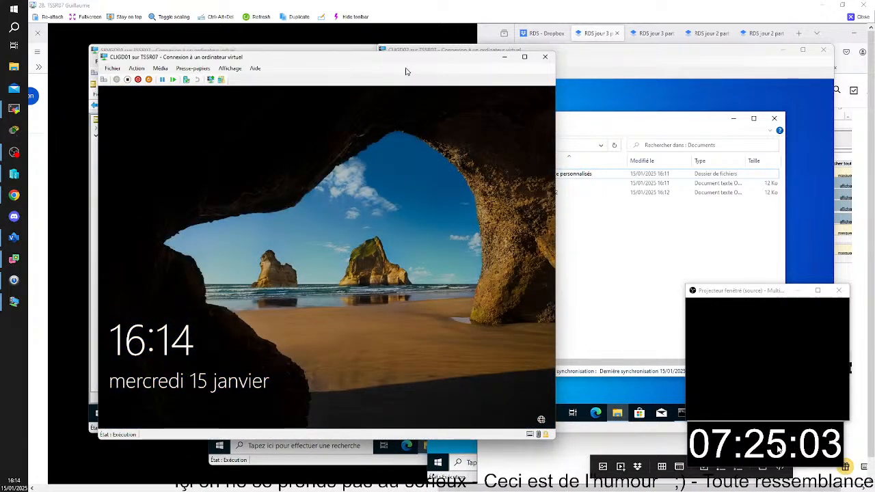
- Bring the SRVGD01 virtual machine forward and refresh the RDS collection's connection list in Server Manager to check the user sessions
click(324, 49)
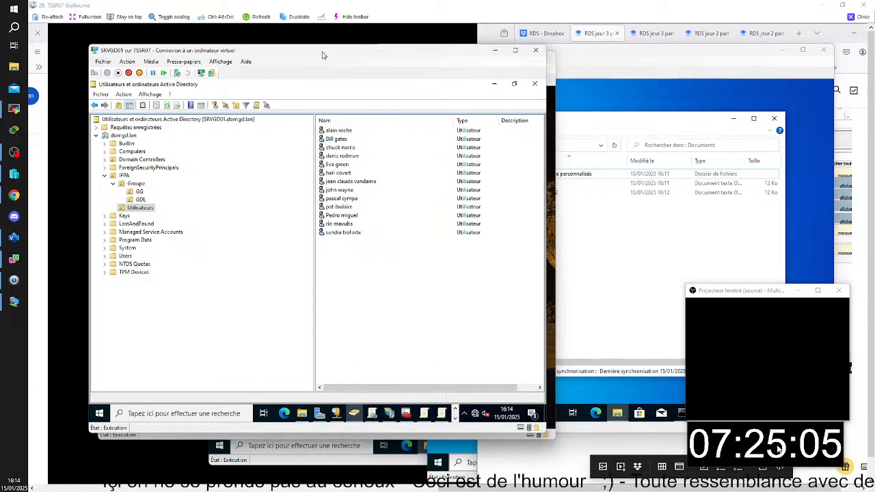
click(319, 413)
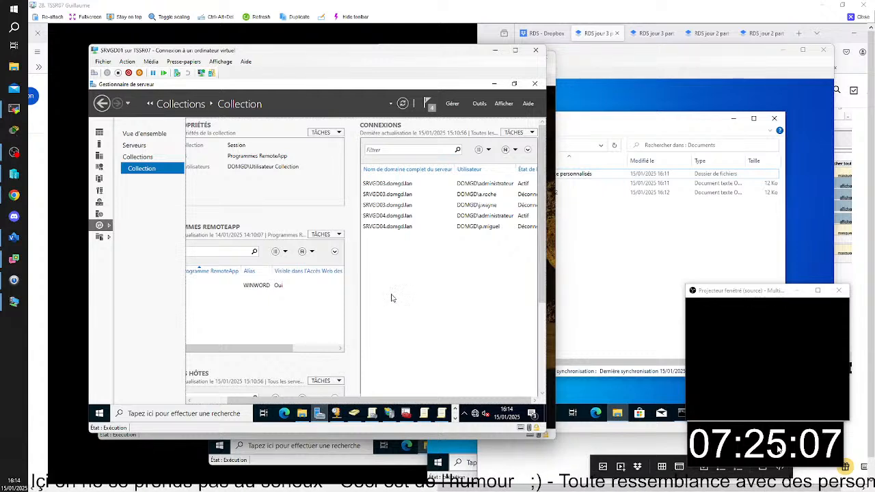
key(F5)
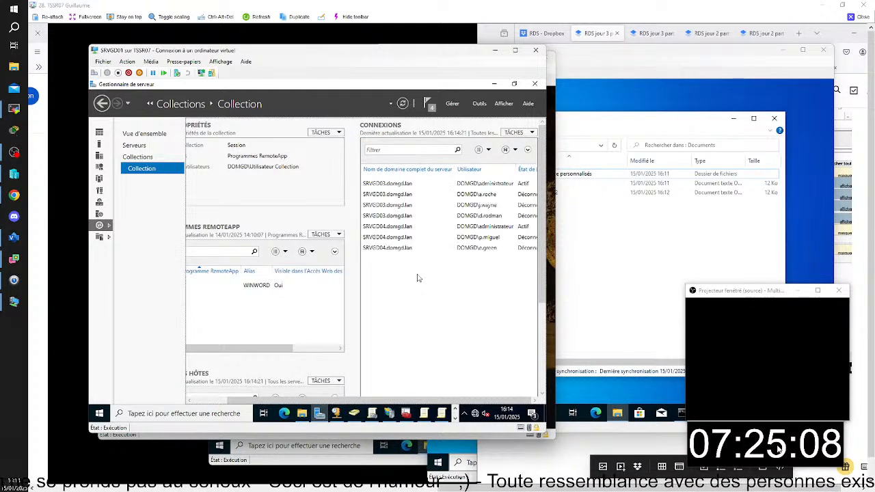
click(465, 251)
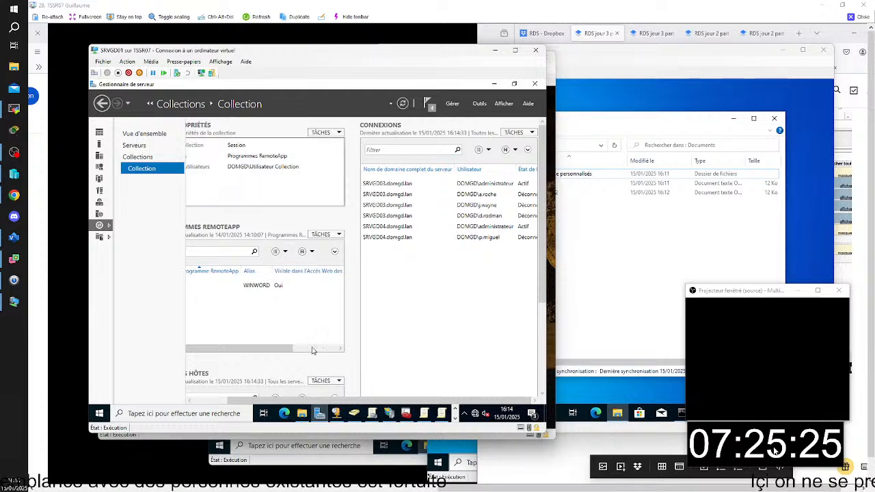
- Return to CLIGD01 and sign back in to the same domain user by entering the account password
click(199, 436)
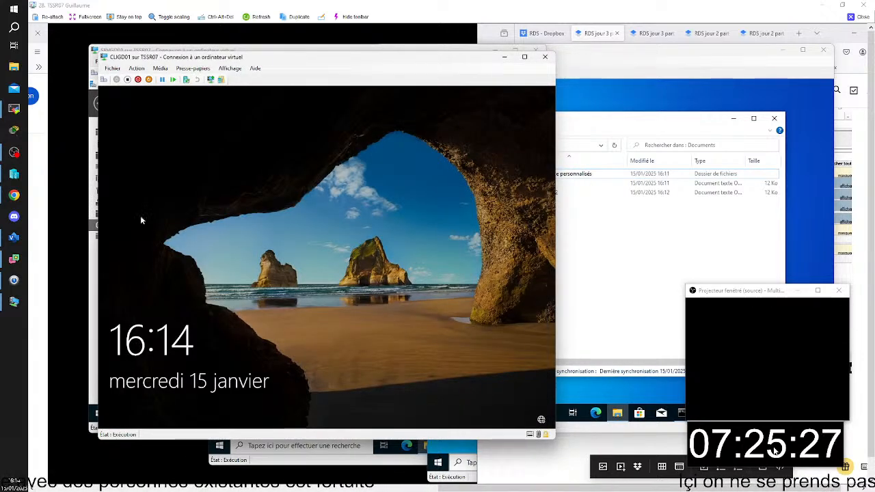
click(103, 82)
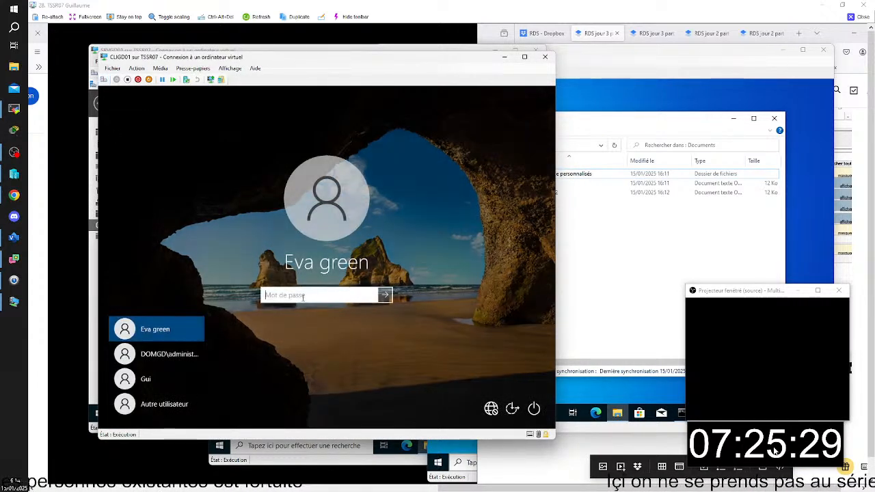
text(•••••••)
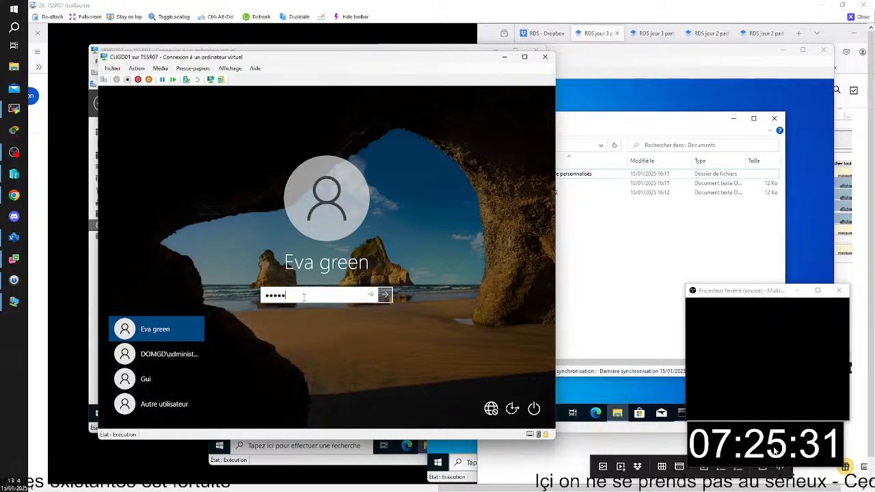
text(•)
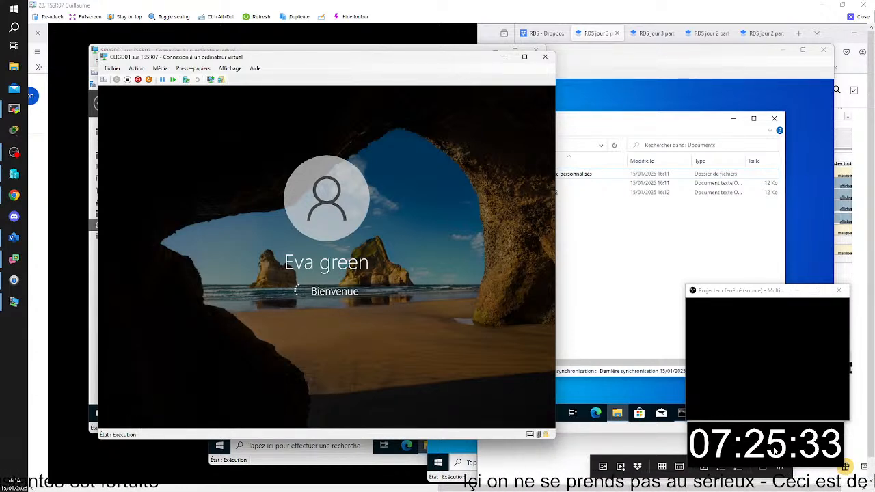
- Glance at the Documents folder on CLIGD02, and launch the Word 2016 RemoteApp on CLIGD01 with a blank document
click(711, 55)
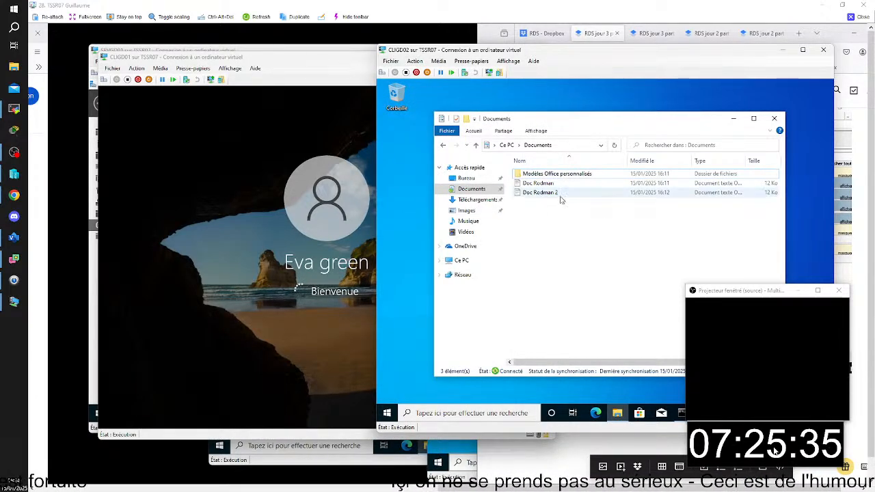
click(314, 71)
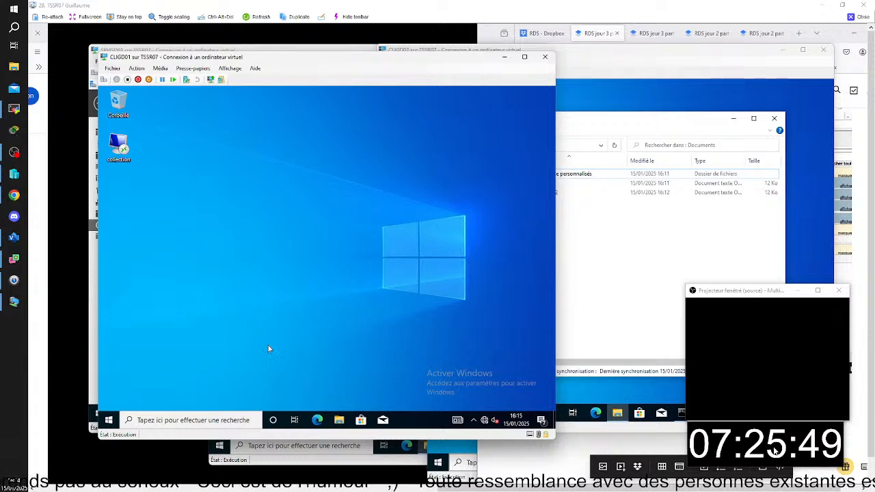
click(111, 420)
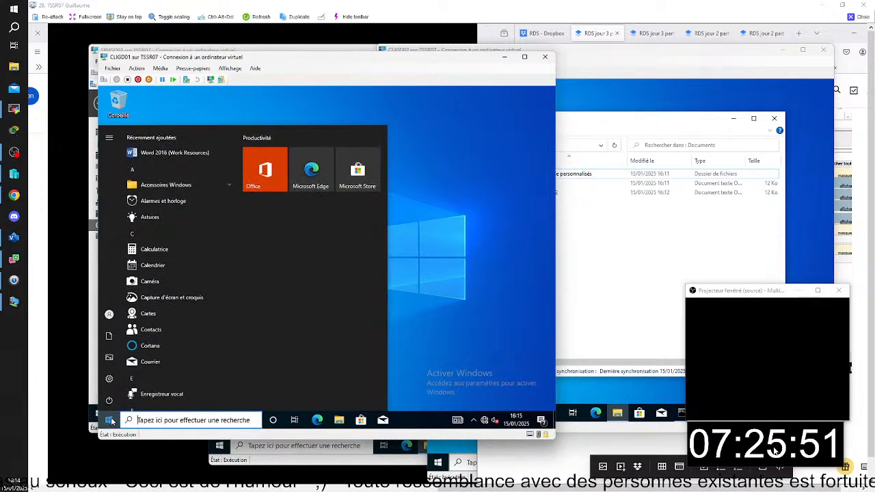
click(175, 154)
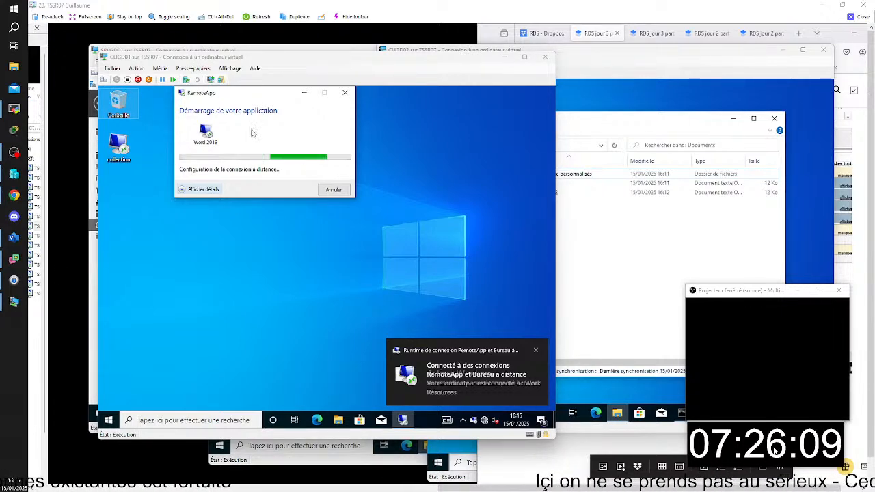
click(286, 59)
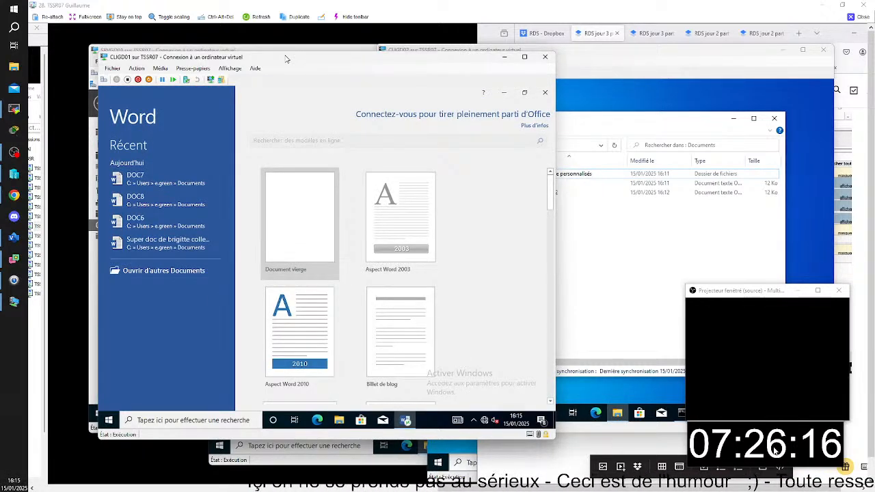
click(290, 230)
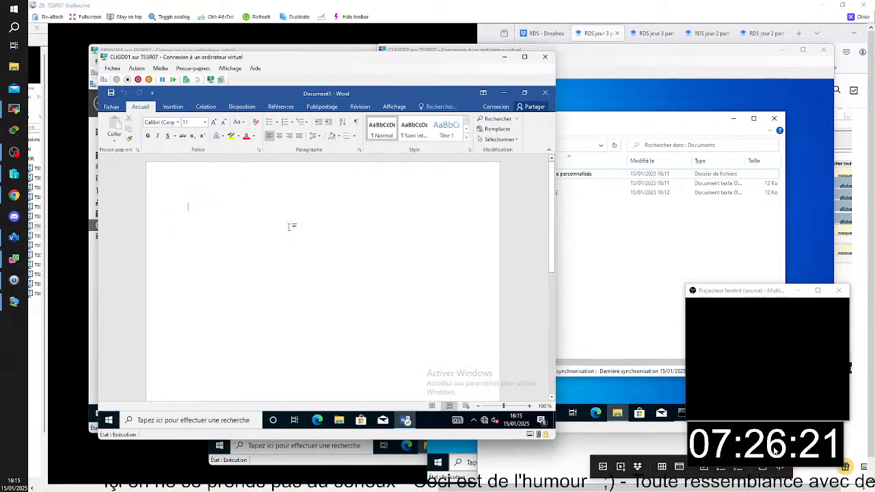
- Enter two lines of filler text in the blank Word document
text(gdfgsqdfgsdgsdgd)
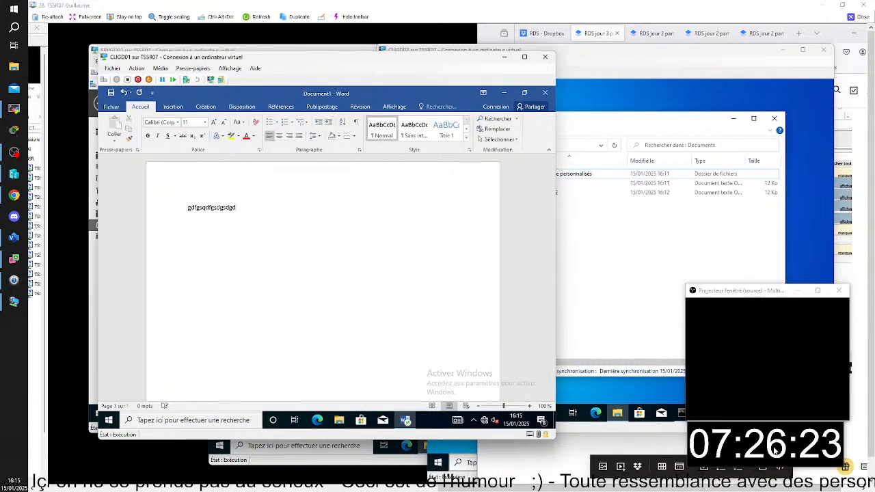
key(Return)
text(sdfgfsdgsdgsdgsdg)
key(Return)
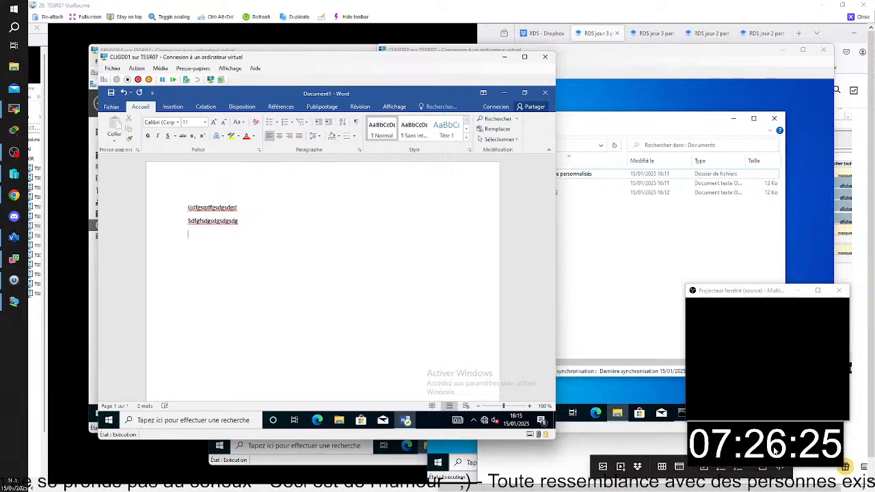
- Save the document under the name Nouveau using the user's recent Documents location, and close Word on CLIGD01
click(112, 107)
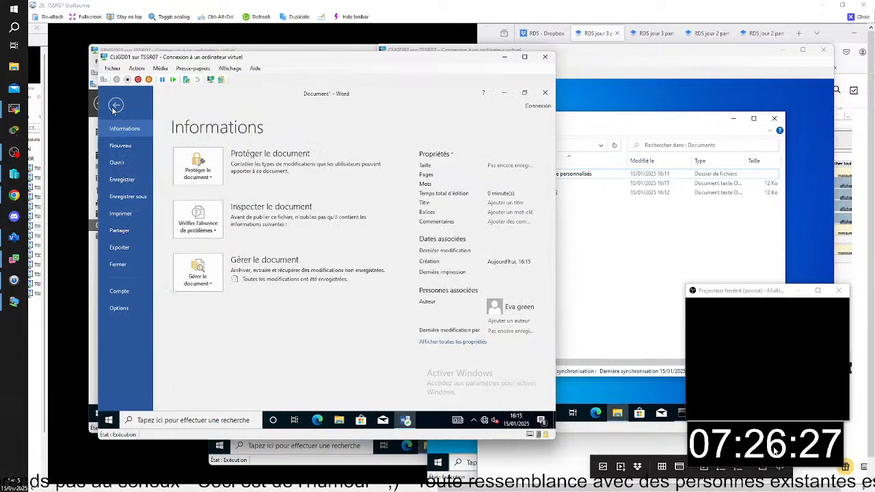
click(132, 197)
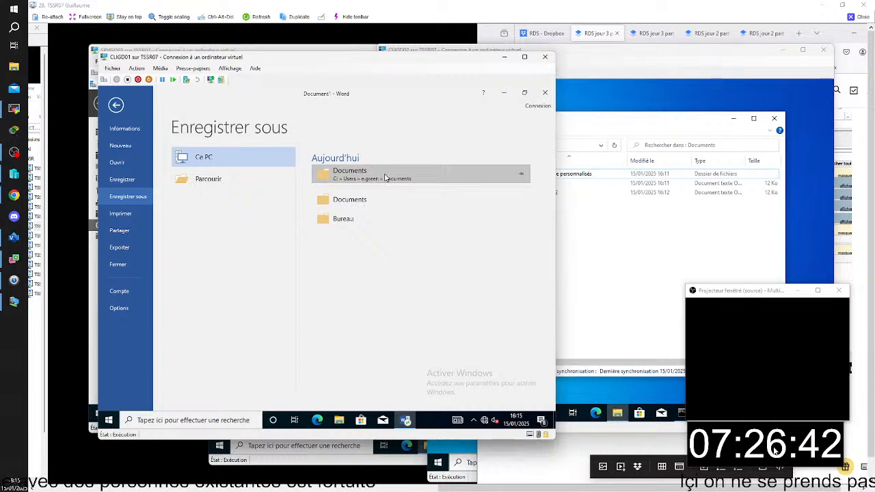
click(385, 177)
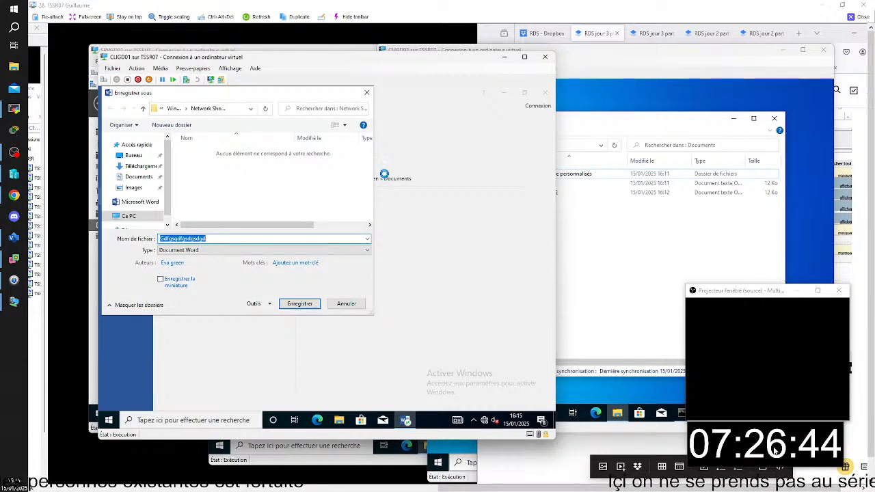
key(BackSpace)
text(N)
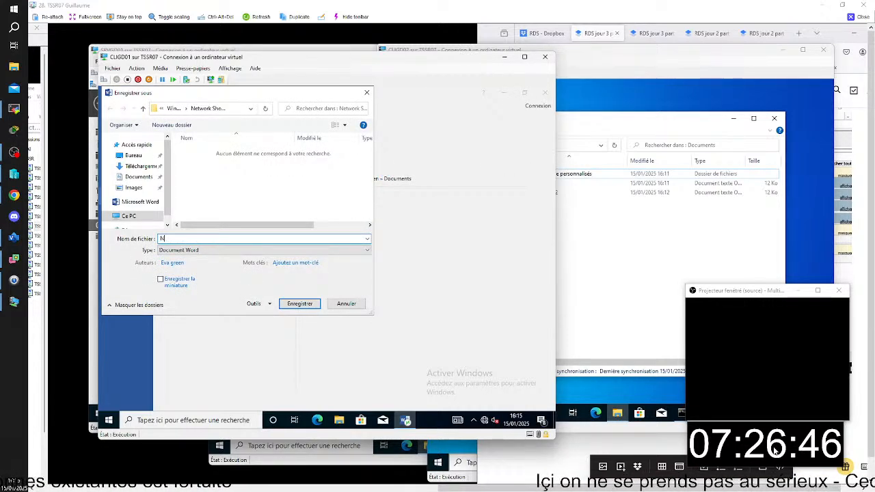
text(ouveau)
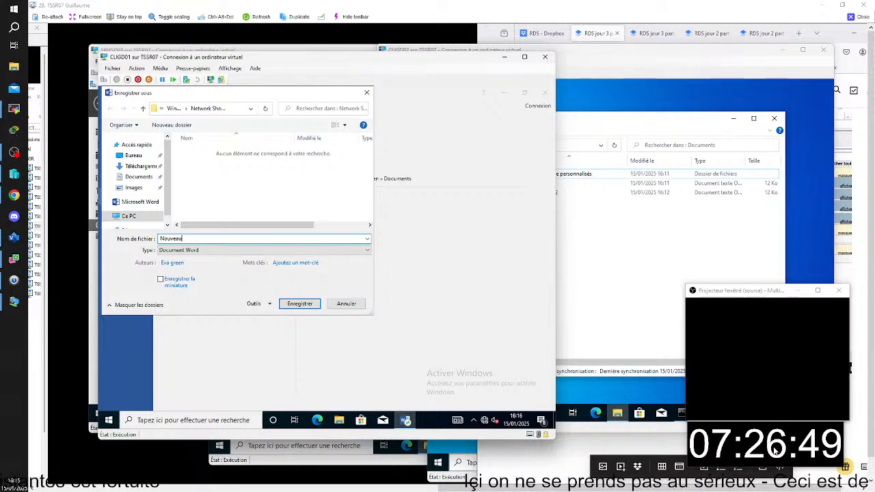
click(312, 304)
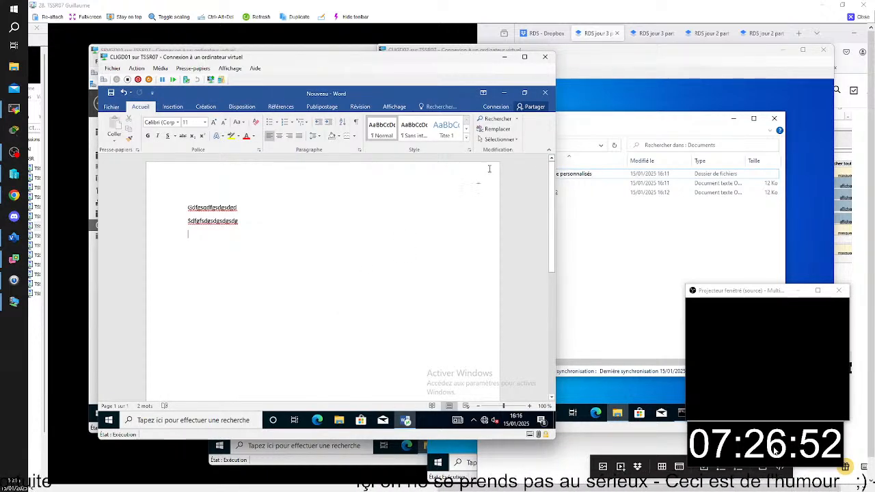
click(545, 92)
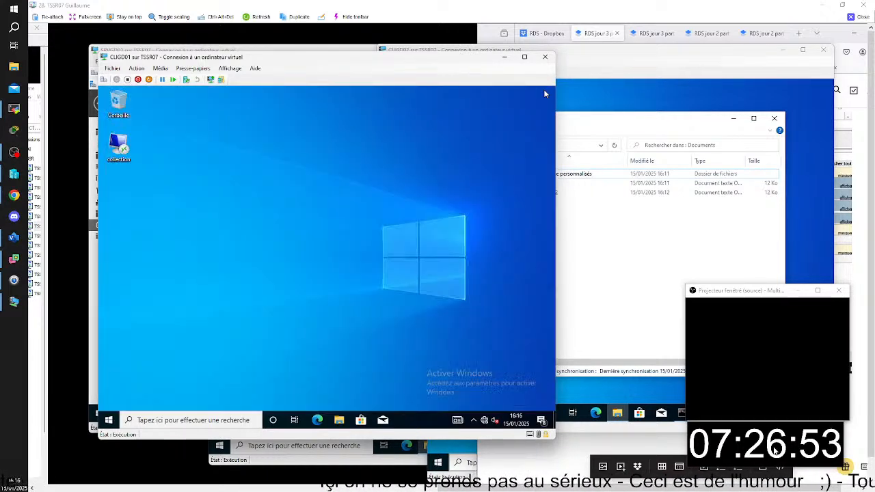
- Inspect the redirection folder and the signed-in user's Documents subfolder on CLIGD01, and compare them with the Documents folder on CLIGD02
click(339, 420)
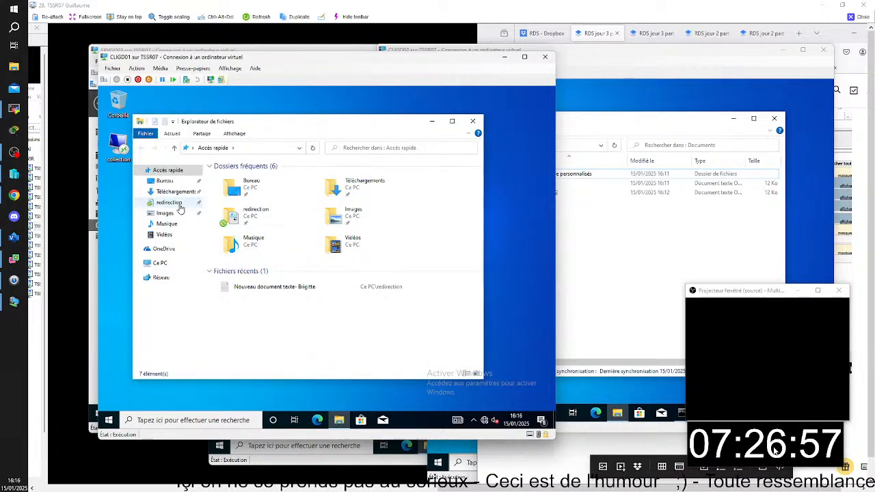
click(168, 203)
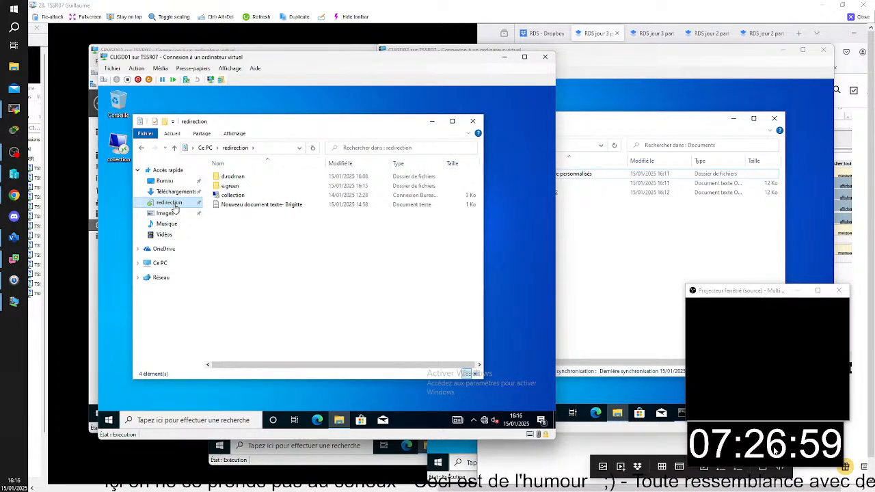
double_click(231, 187)
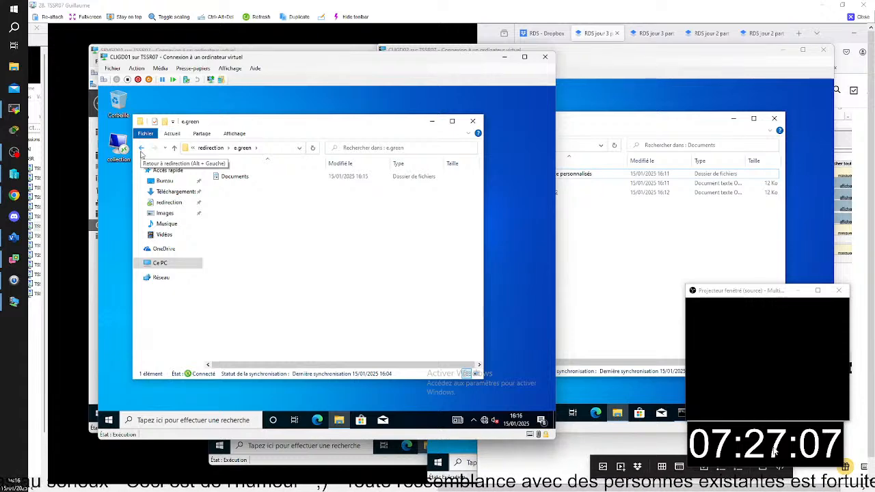
click(141, 149)
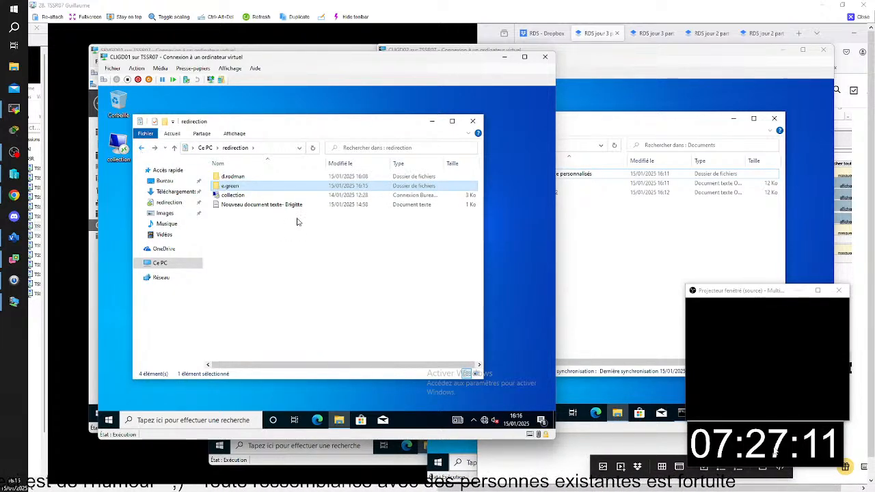
double_click(267, 187)
click(251, 183)
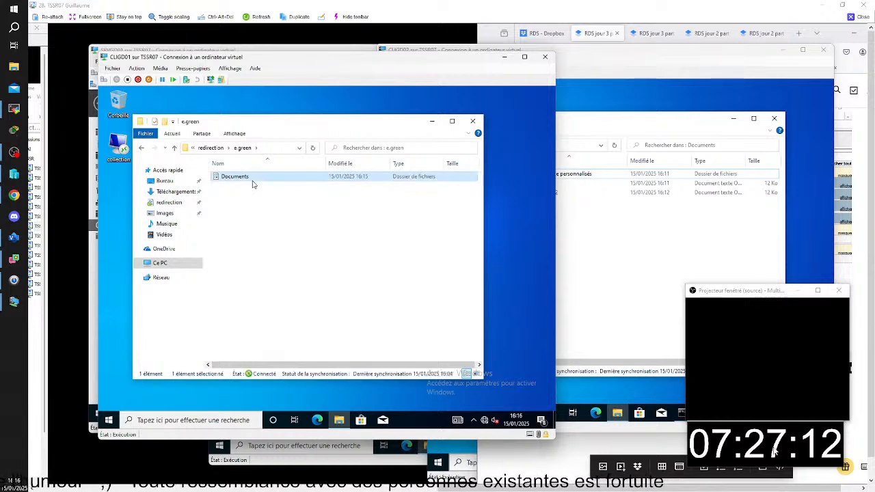
double_click(252, 184)
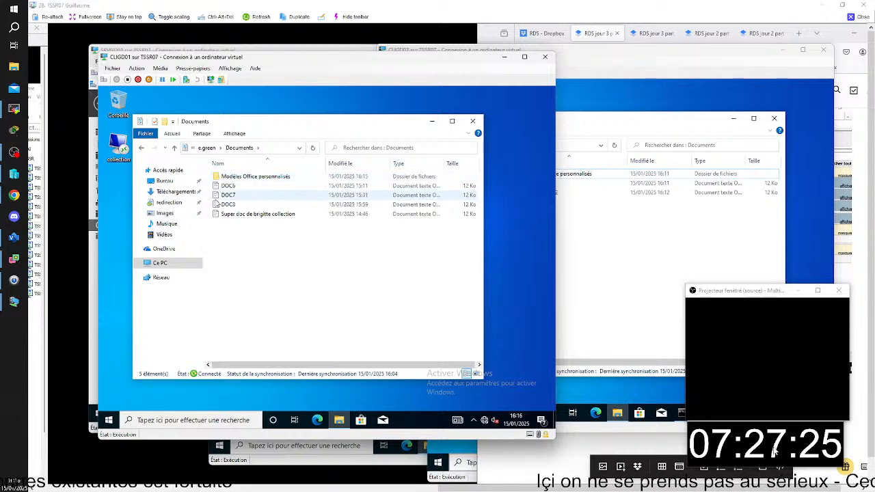
click(141, 148)
click(142, 148)
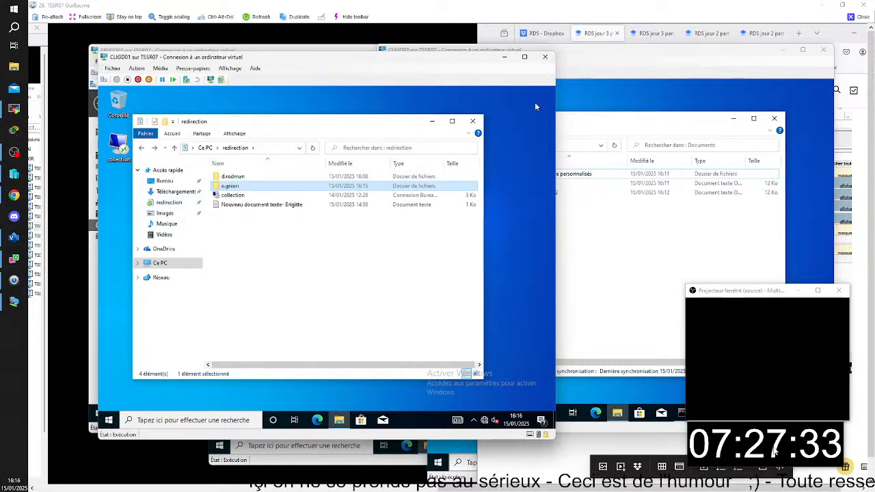
click(592, 66)
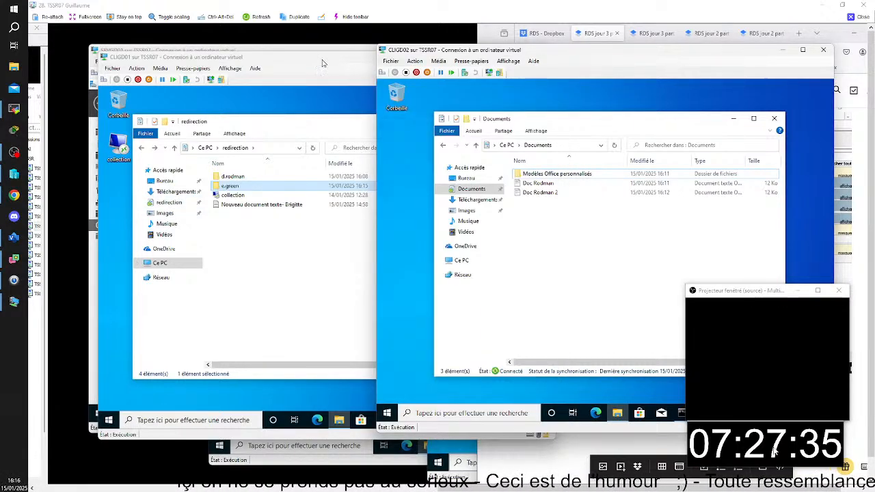
- Check the location path of the redirected Documents folder in its properties on CLIGD01
click(325, 63)
right_click(171, 205)
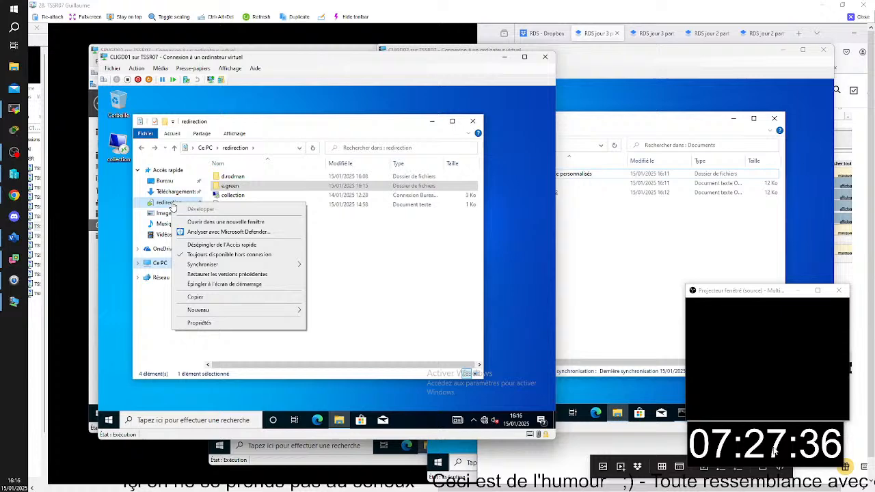
click(244, 324)
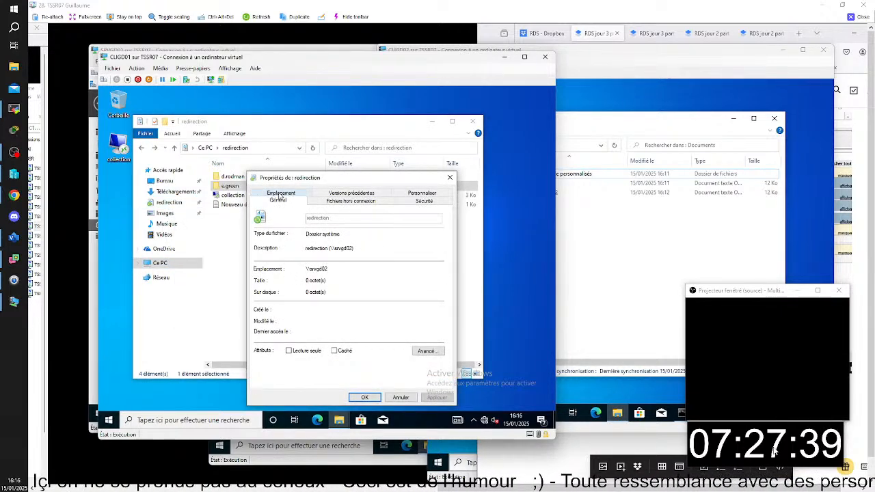
click(279, 195)
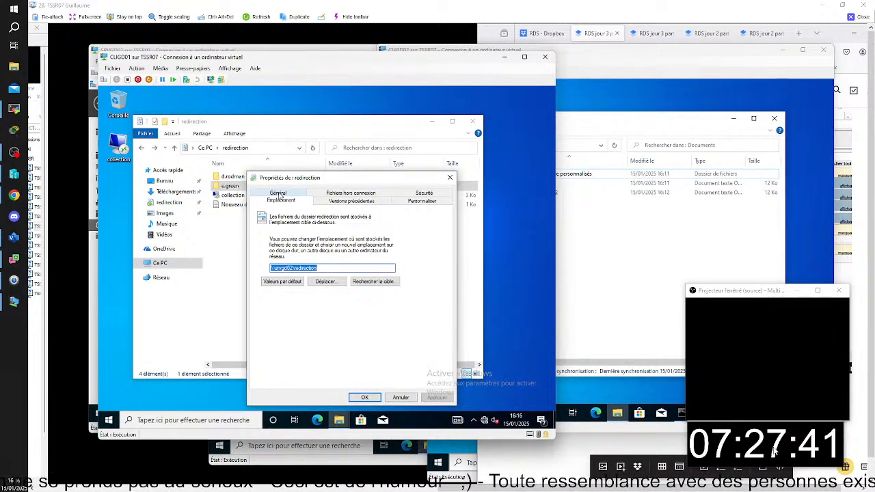
click(327, 270)
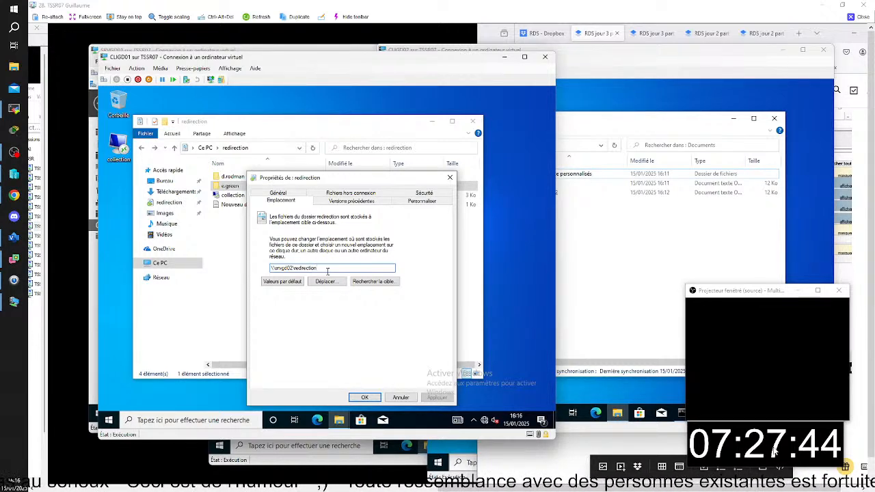
click(280, 284)
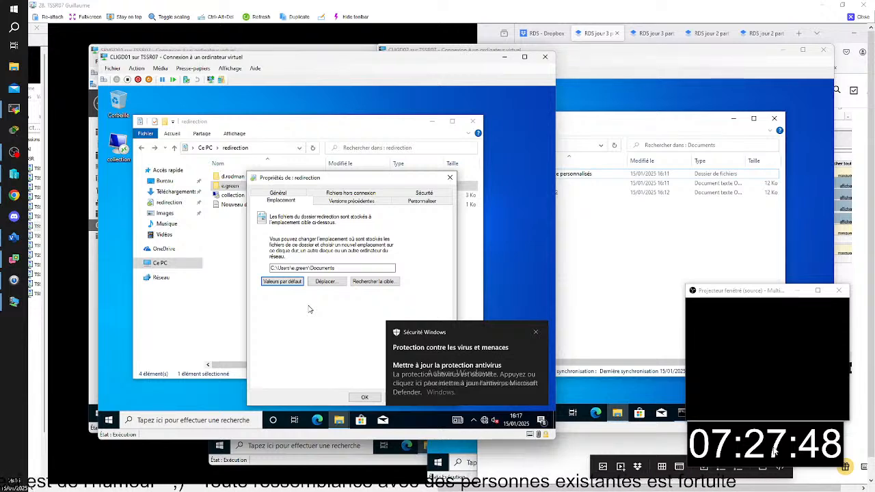
click(361, 397)
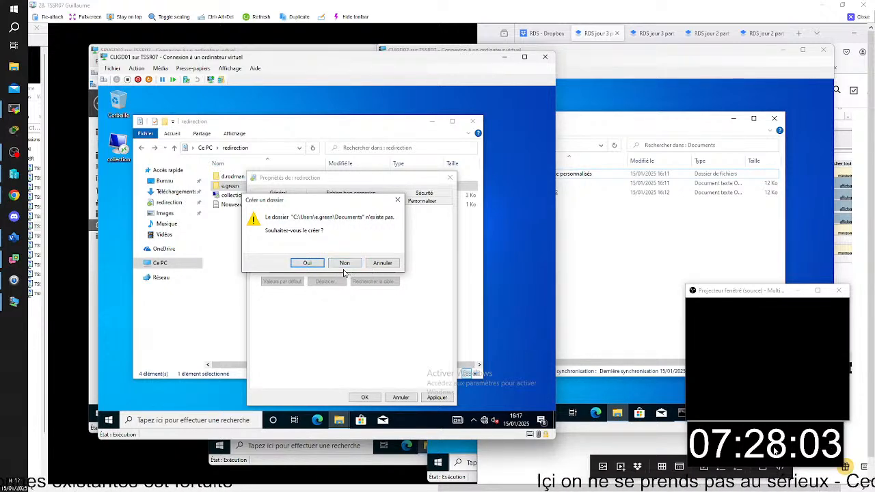
click(399, 201)
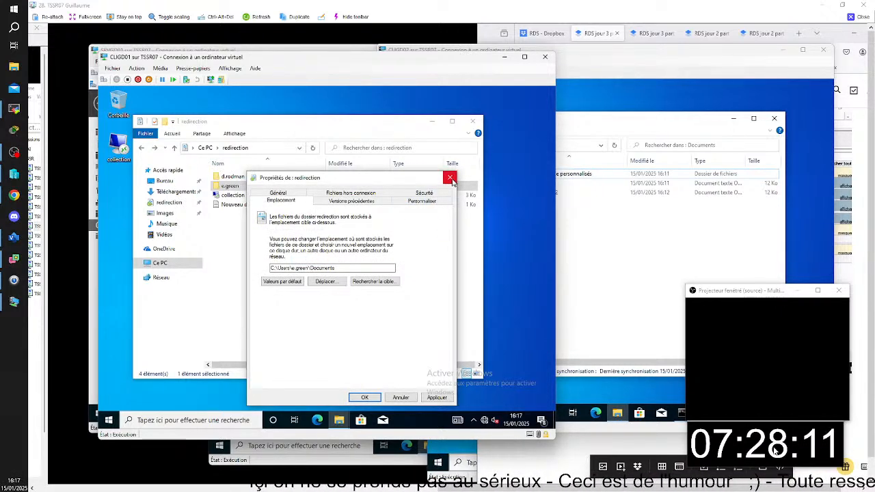
click(364, 398)
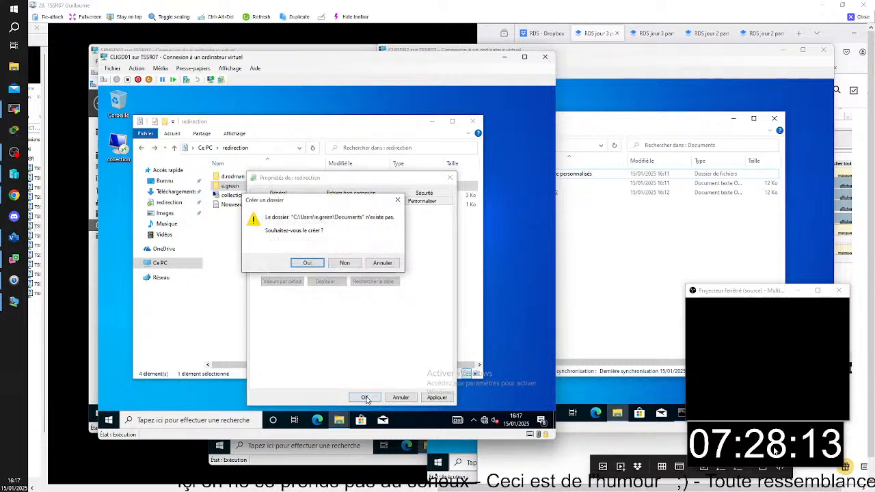
click(398, 201)
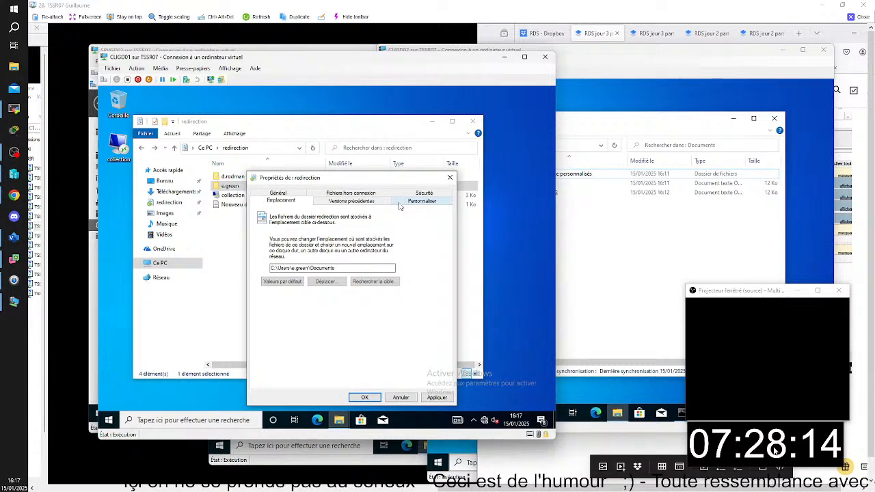
click(406, 395)
- Close the redirection folder window and sign the current user out of CLIGD01
click(472, 121)
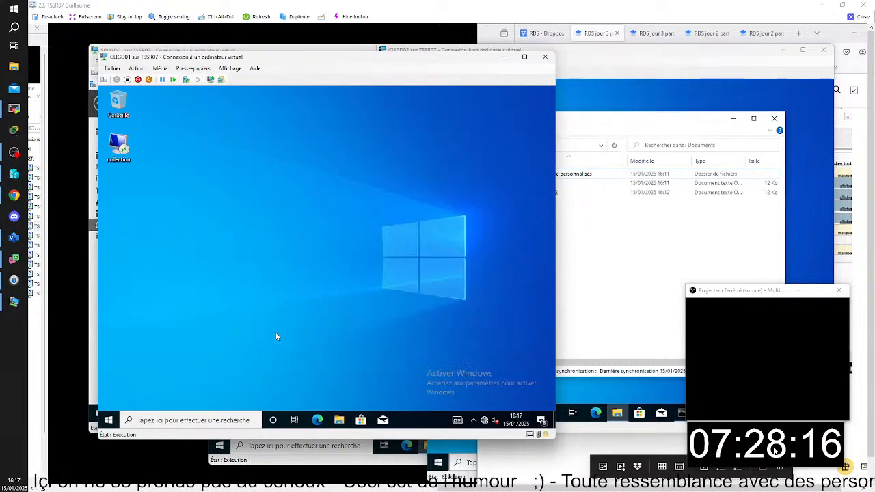
click(109, 419)
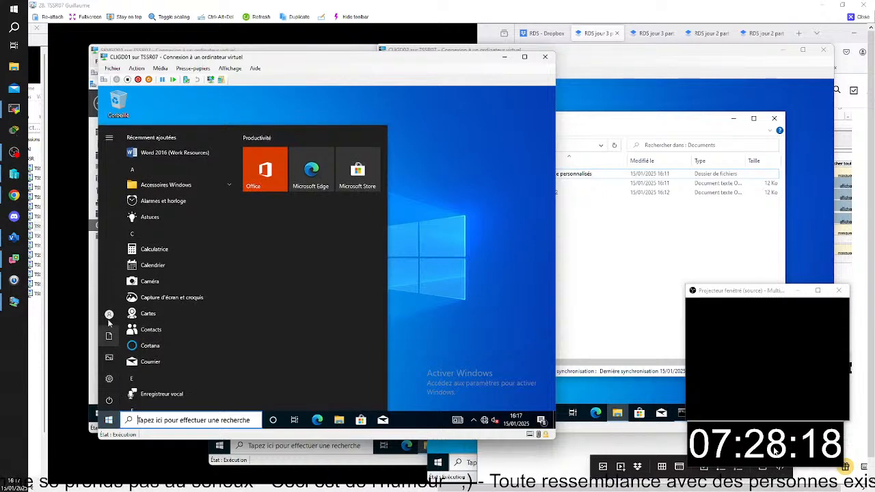
click(109, 317)
click(150, 245)
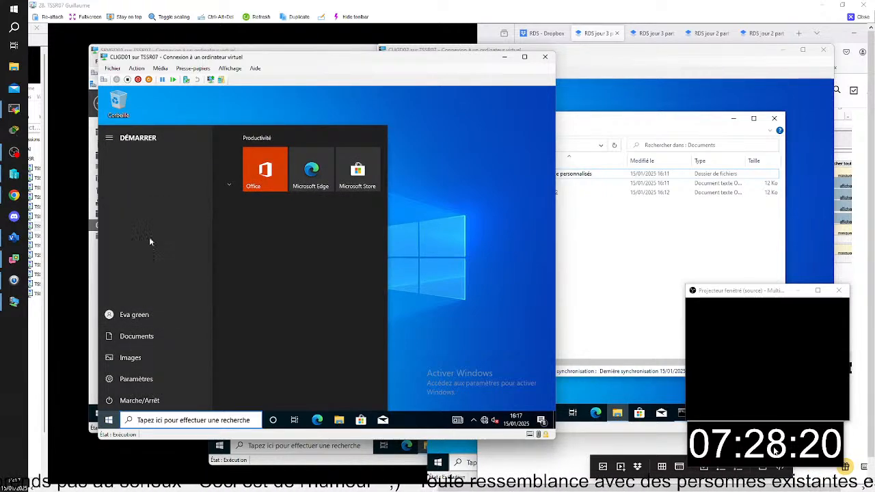
drag(281, 59, 305, 70)
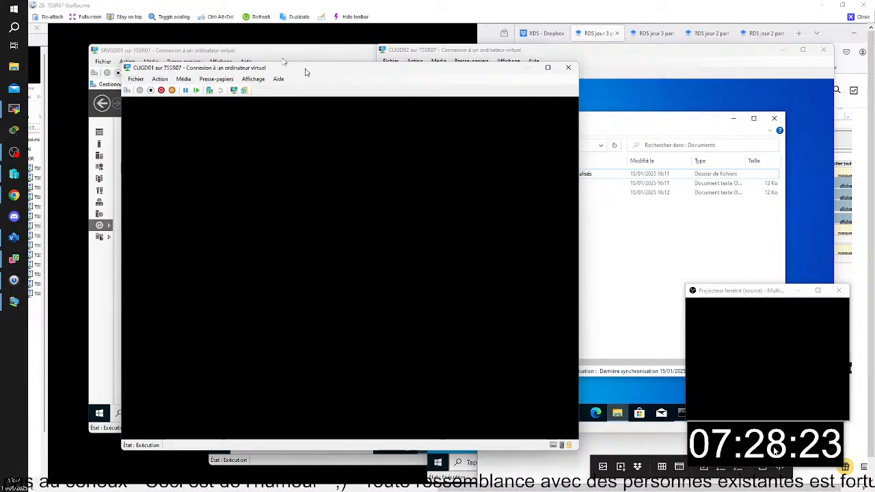
- Look up the domain user accounts in Active Directory Users and Computers on SRVGD01
click(247, 51)
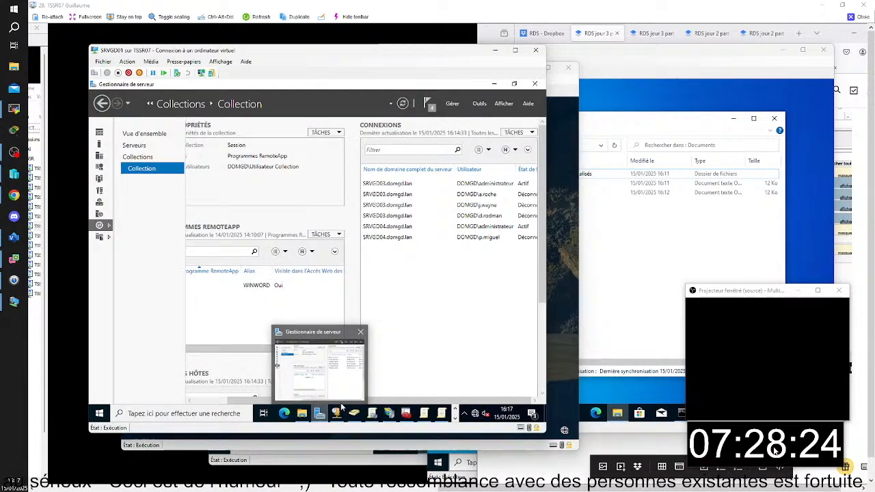
click(378, 420)
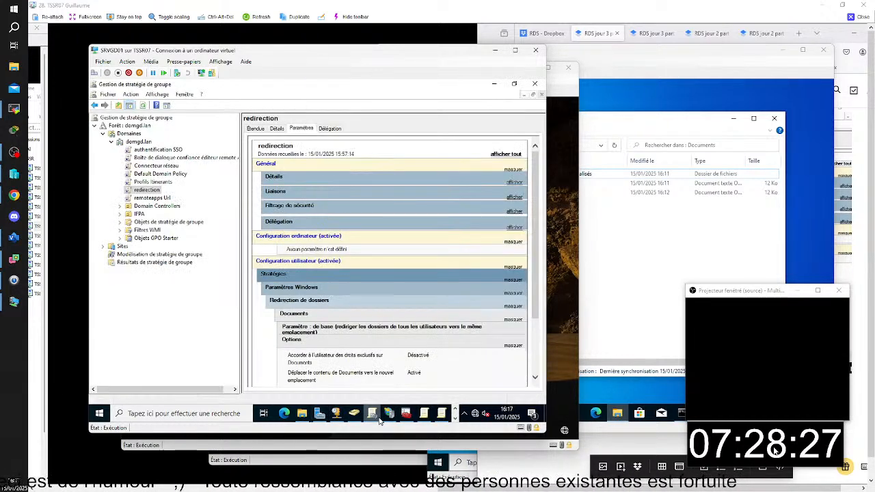
click(380, 419)
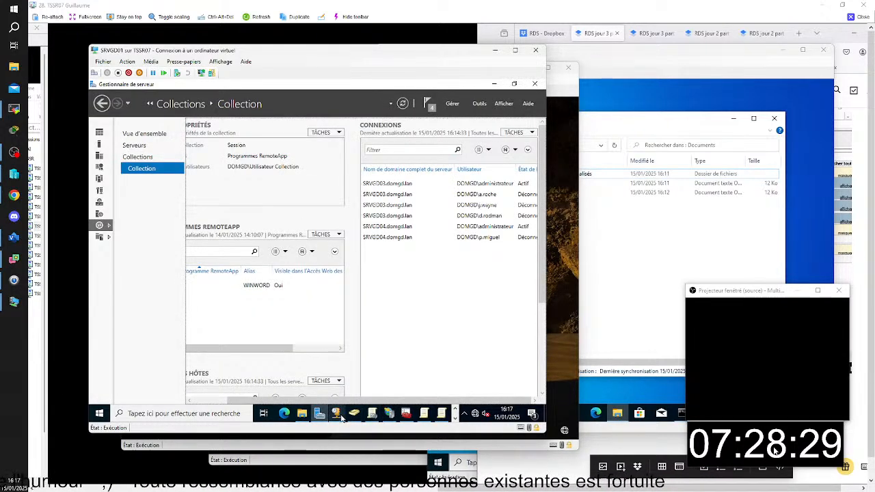
click(355, 419)
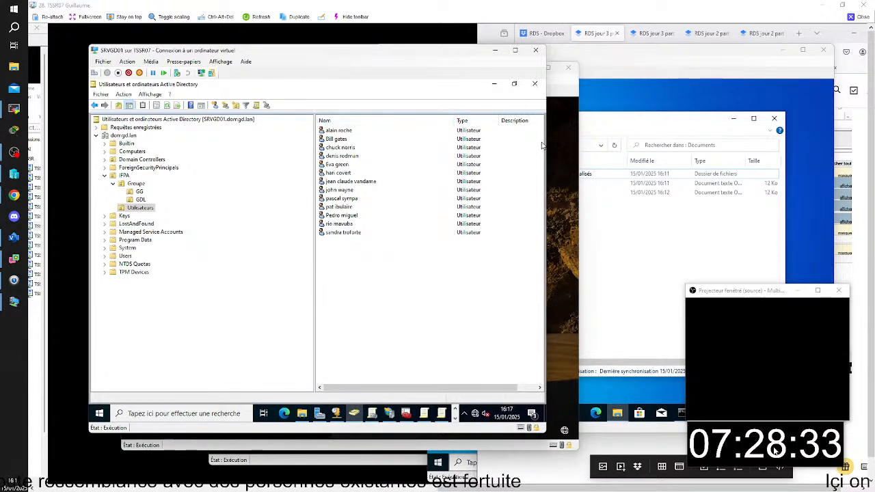
- Sign in to CLIGD01 as another domain user, entering that account's user name and password
click(561, 123)
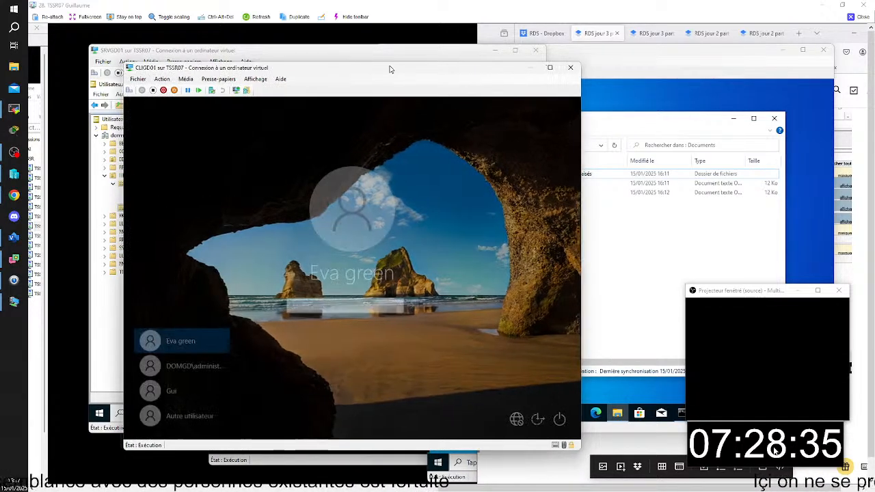
click(253, 419)
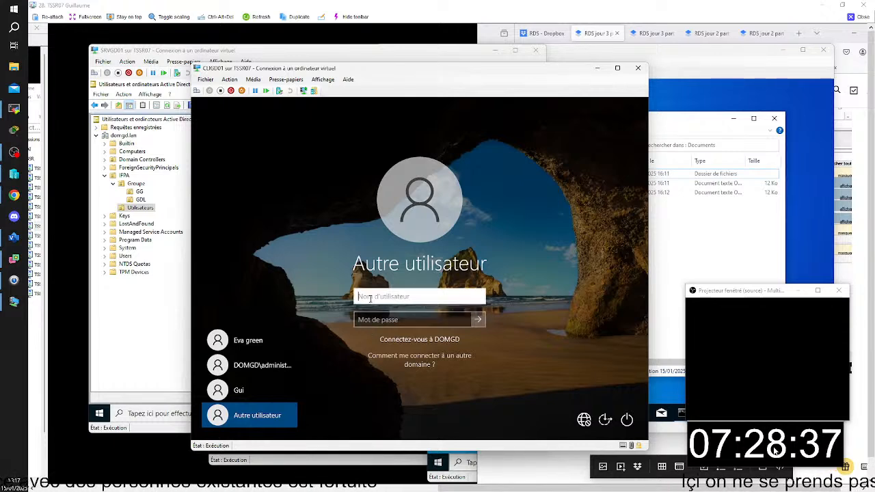
text(j)
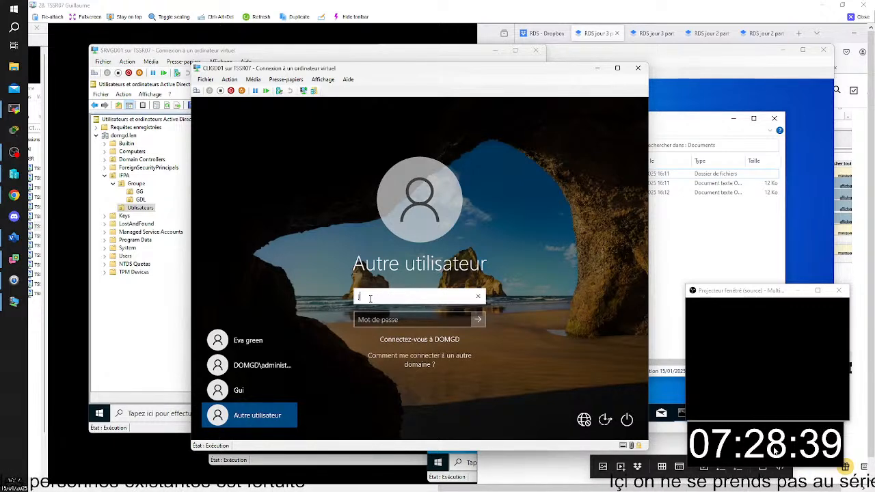
text(.vandame)
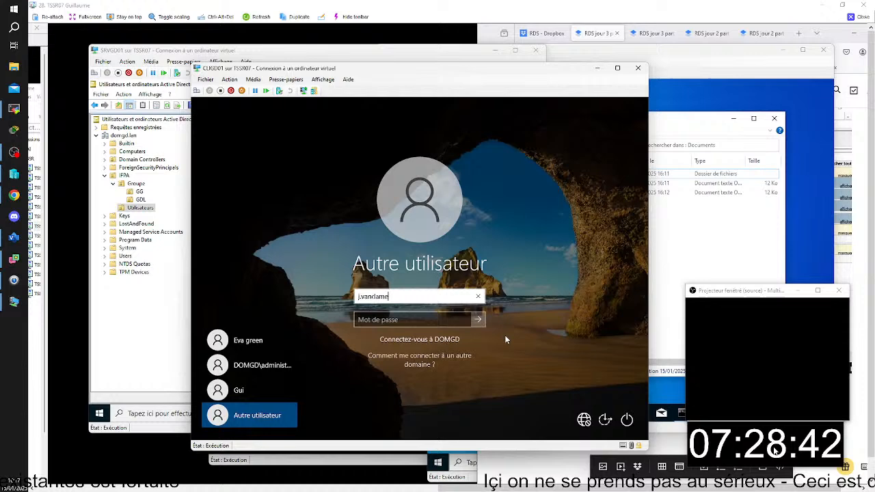
click(439, 321)
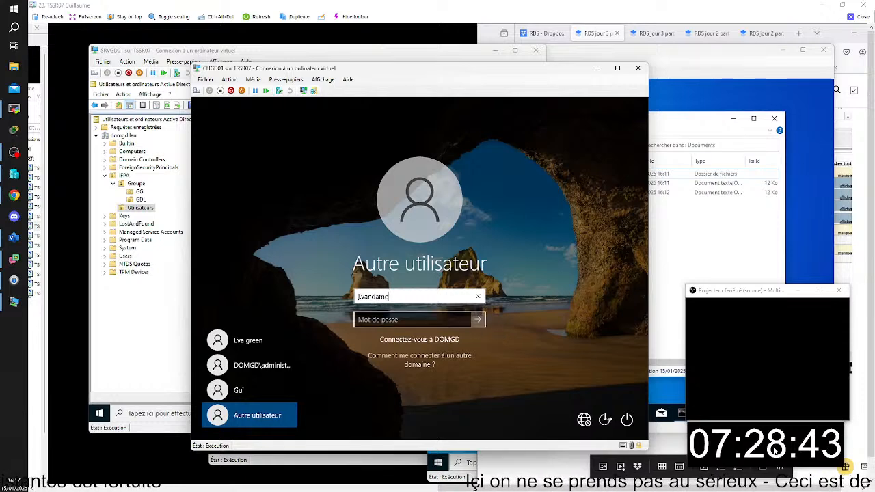
text(P••)
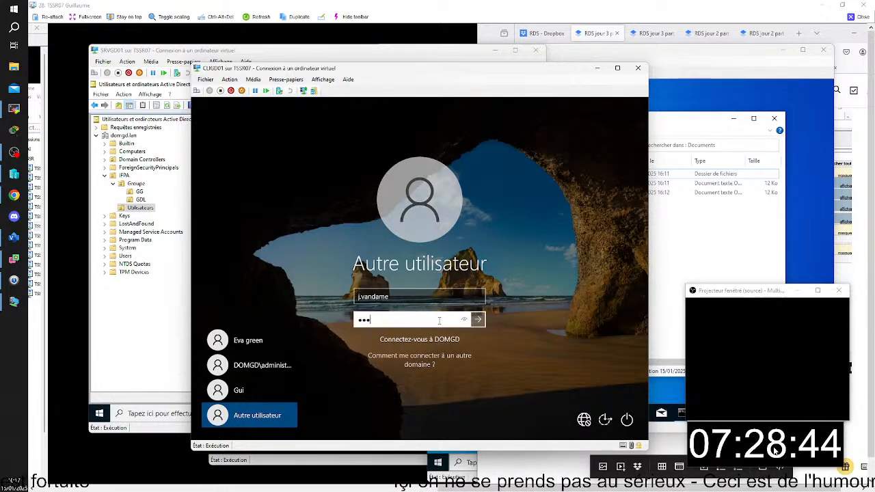
text(•••)
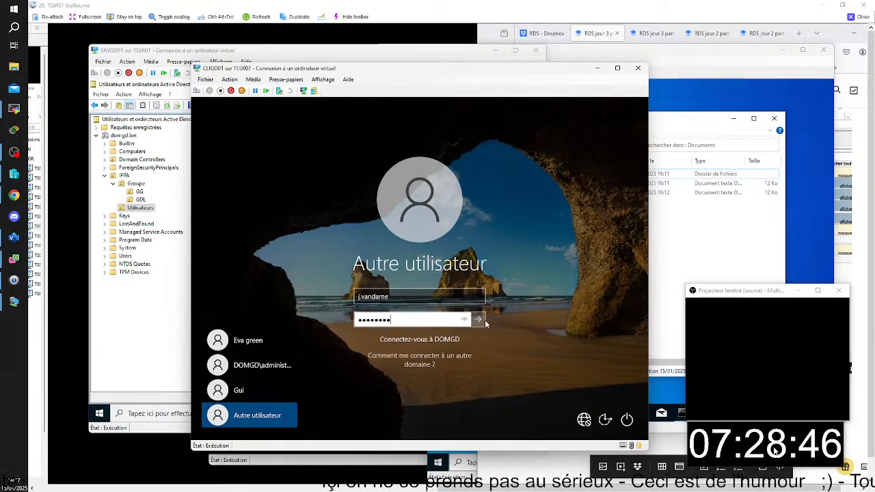
key(Return)
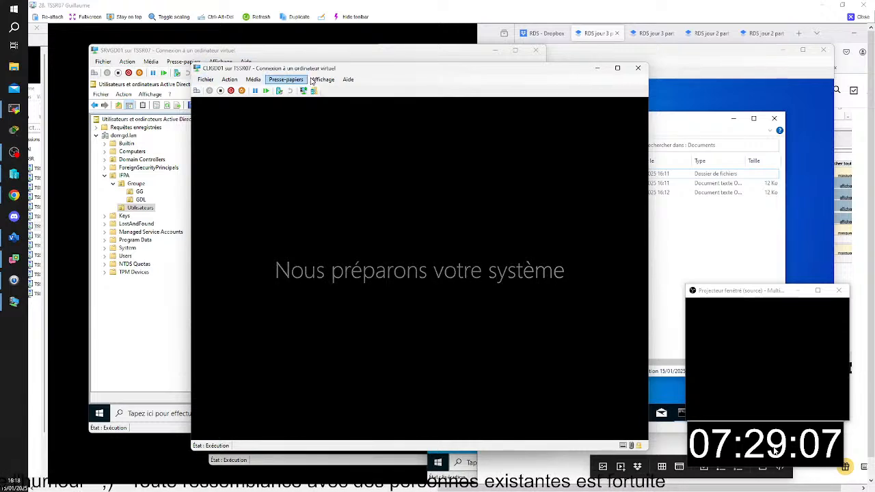
drag(392, 73, 347, 75)
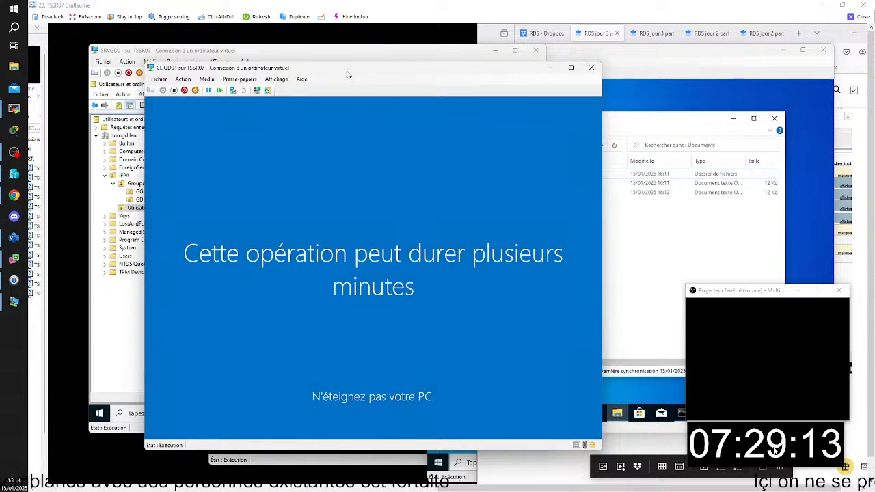
- Check the location path of the Documents folder in its properties on CLIGD02
click(648, 64)
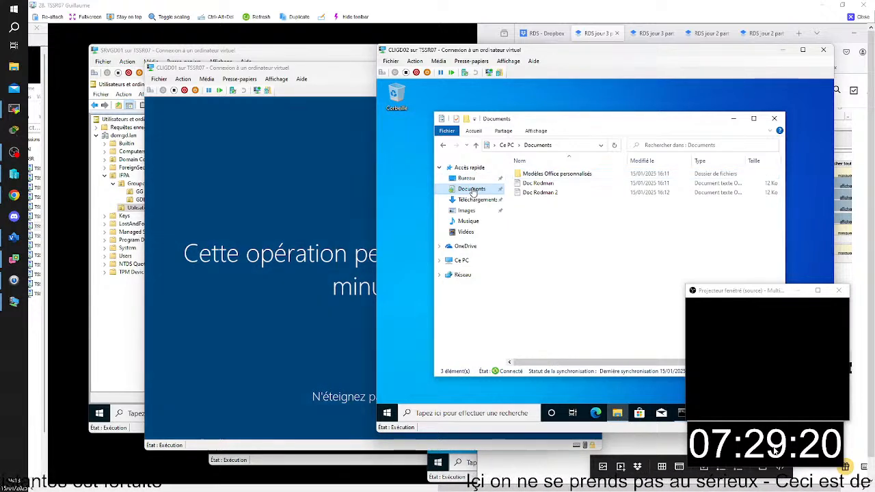
right_click(472, 188)
click(533, 322)
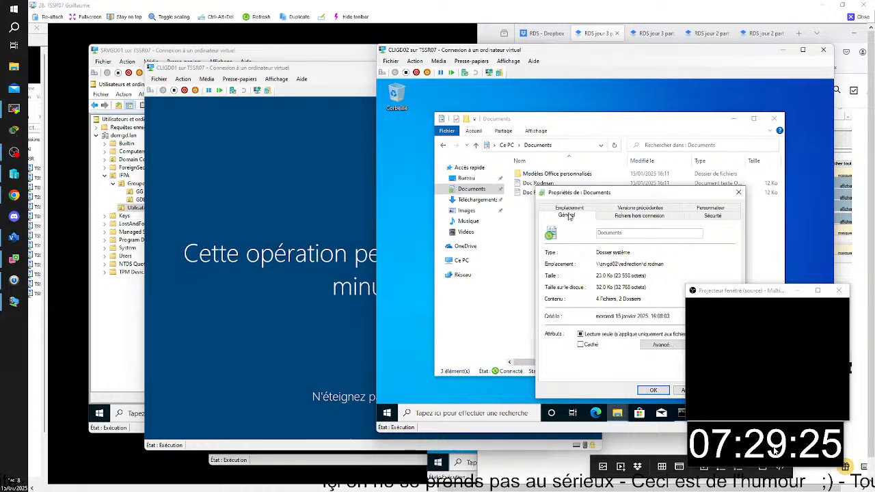
click(570, 208)
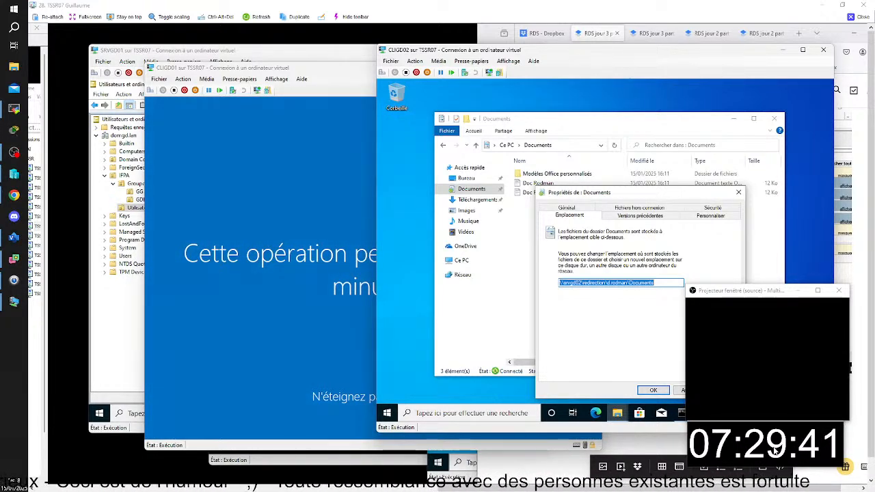
- Launch the Word 2016 RemoteApp from Work Resources on CLIGD01 and view the new user's Documents folder while it starts
click(258, 69)
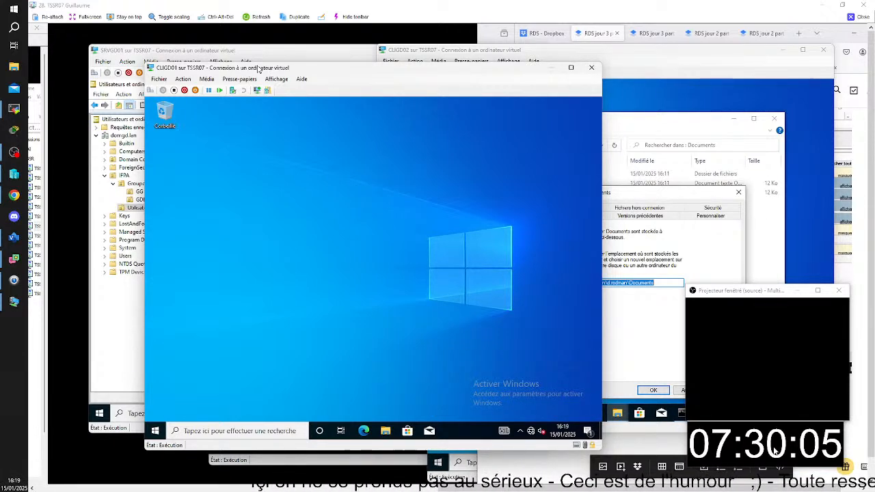
click(156, 432)
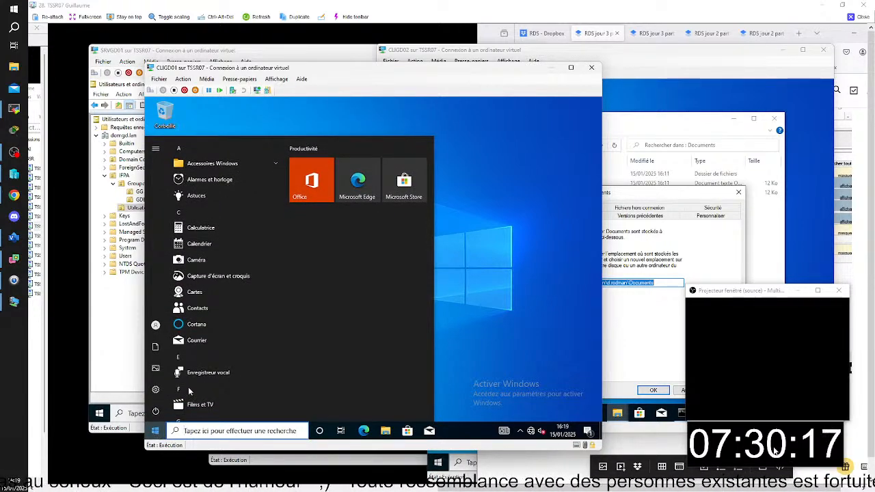
scroll(216, 280, down, 10)
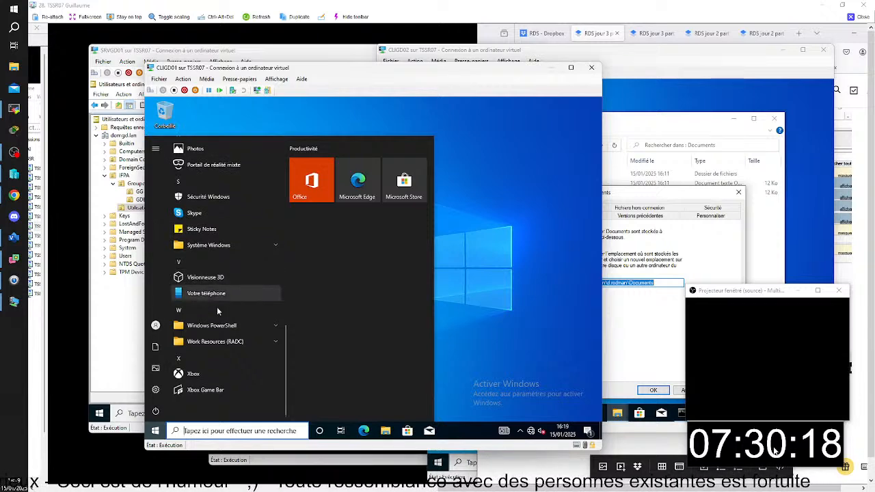
click(266, 342)
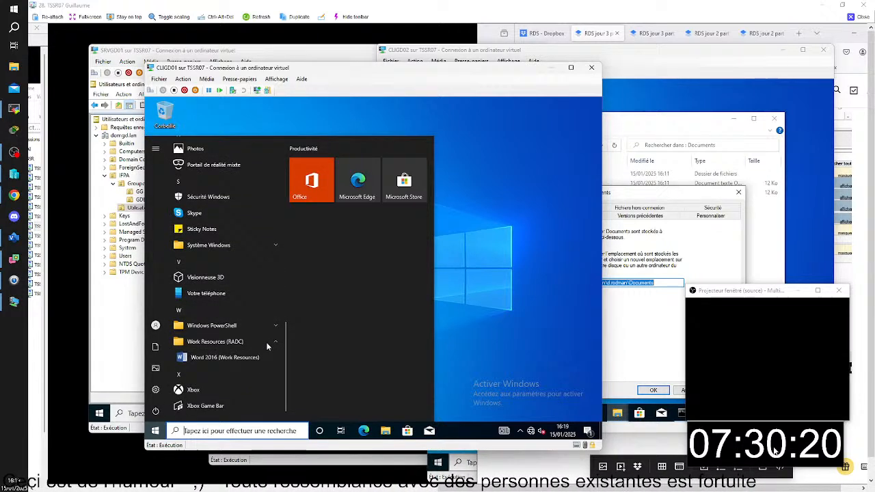
click(229, 360)
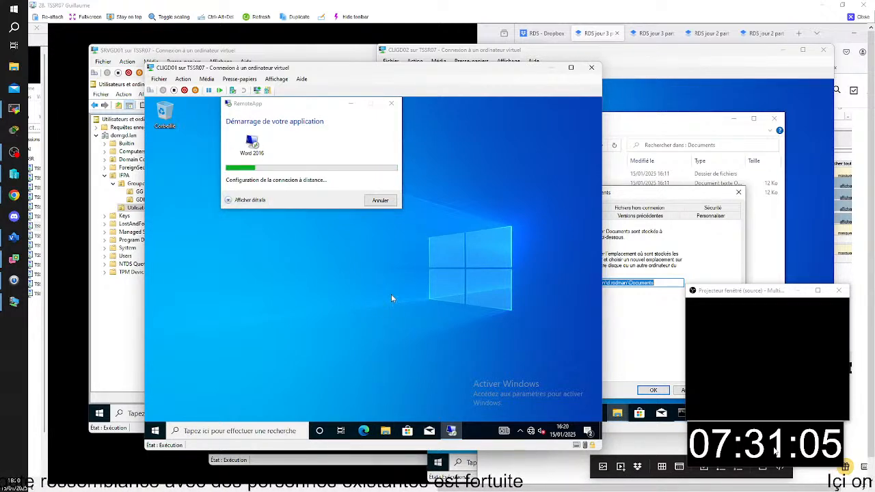
drag(431, 152, 477, 177)
click(286, 233)
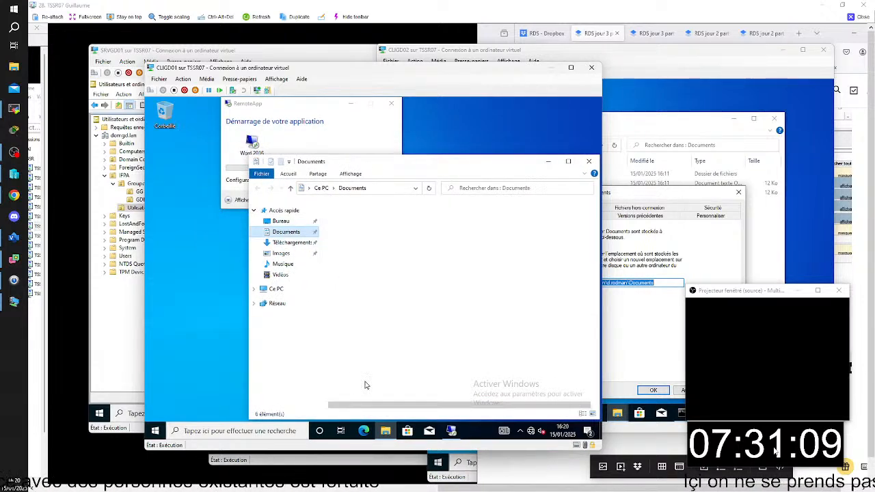
- Check the Documents folder's properties on CLIGD01 to see where the signed-in user's folder is stored
click(547, 165)
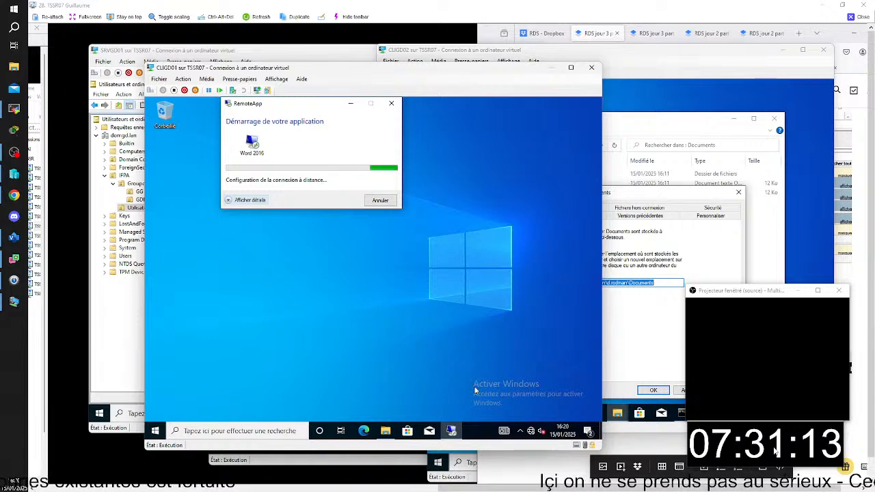
click(387, 432)
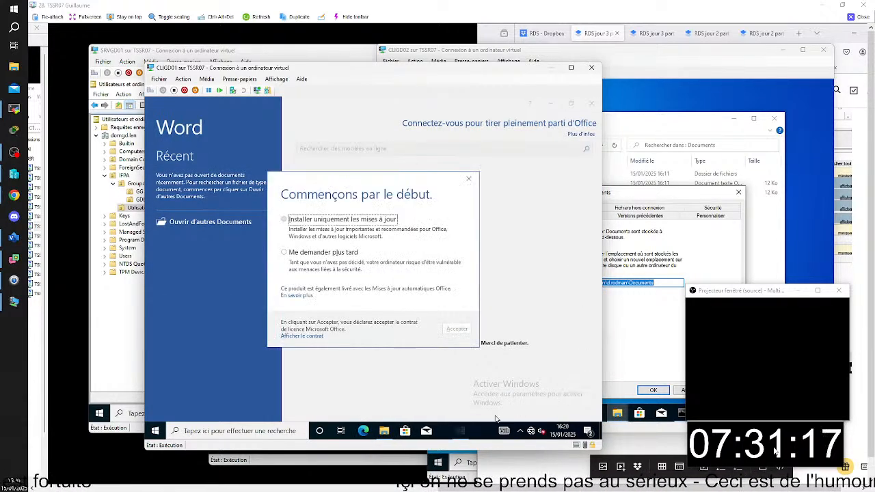
click(392, 435)
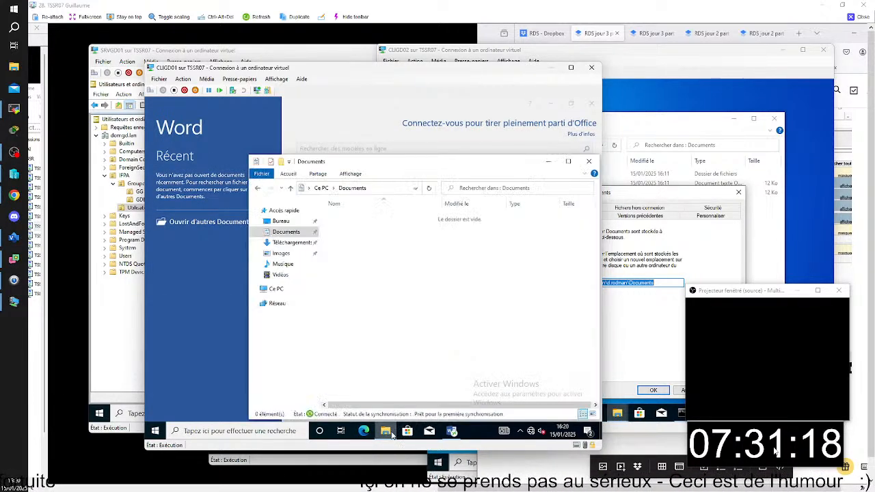
right_click(288, 239)
click(344, 368)
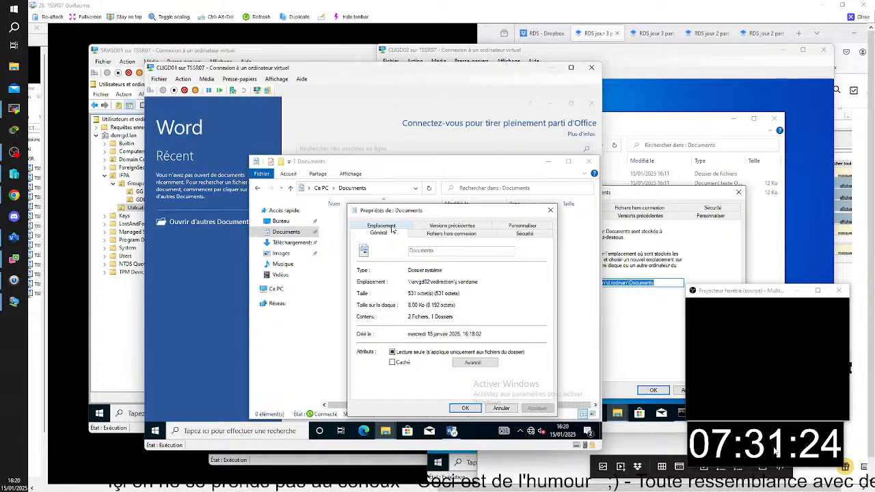
click(465, 408)
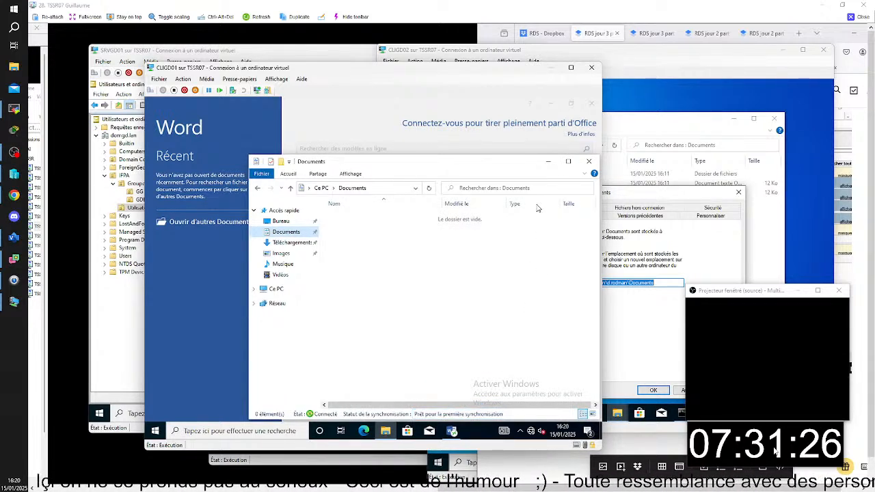
click(548, 163)
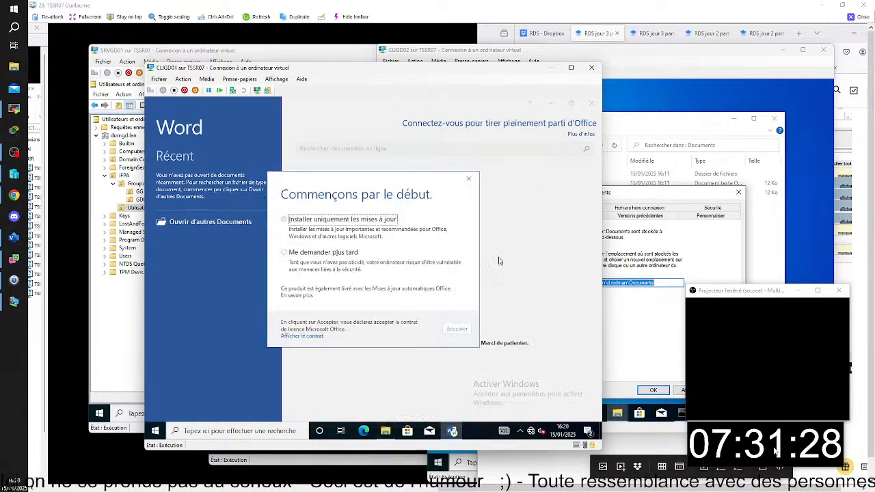
- Postpone the Office update choice with "Me demander plus tard" and create a blank document in the Word RemoteApp
click(287, 254)
click(456, 330)
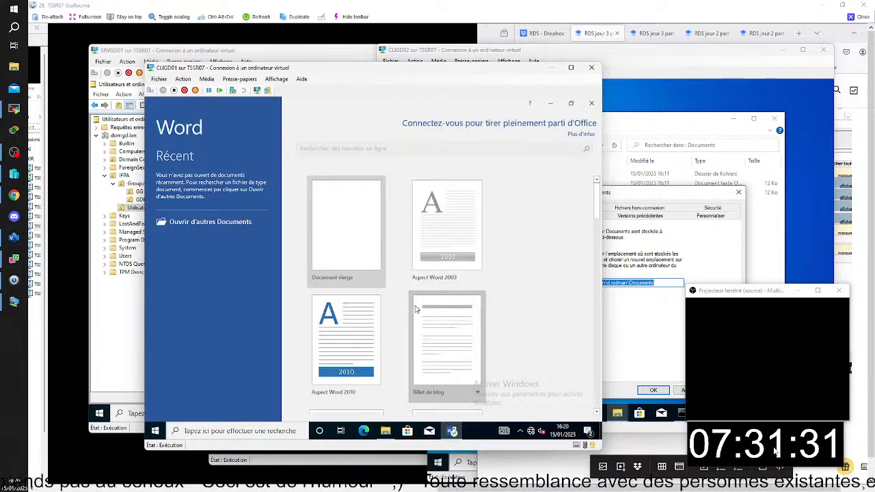
click(357, 251)
double_click(356, 246)
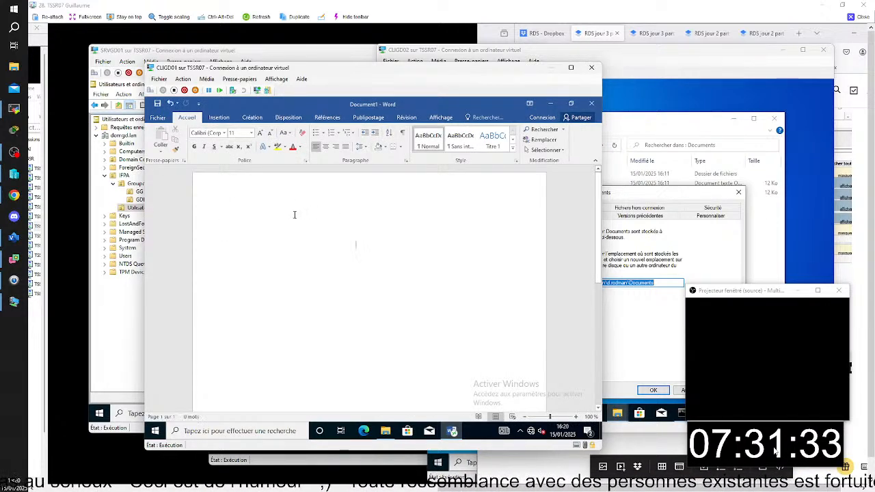
- Enter two short lines of filler text in the blank document and save it in Documents as blabla
text(gdhsgfgdfsdfgf)
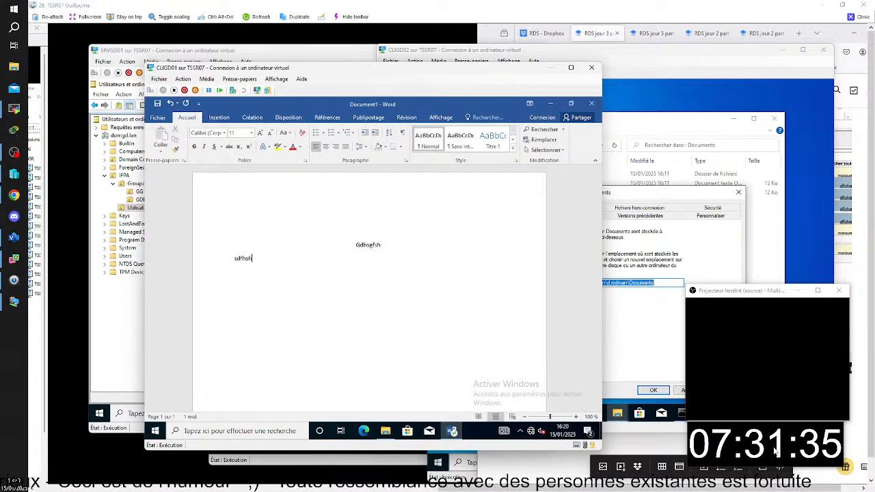
click(160, 119)
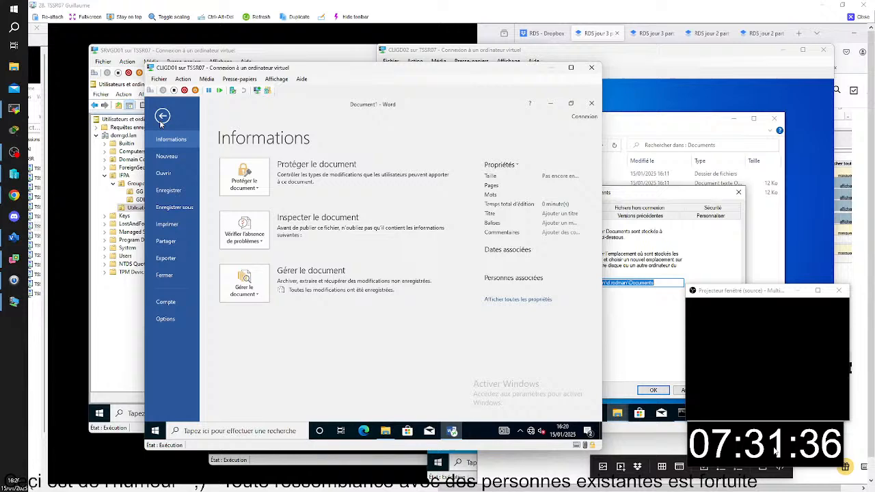
click(176, 208)
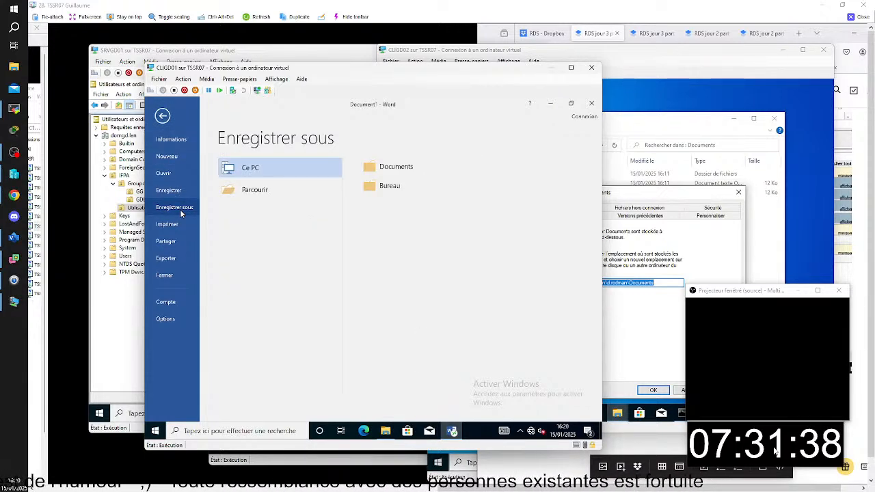
click(399, 170)
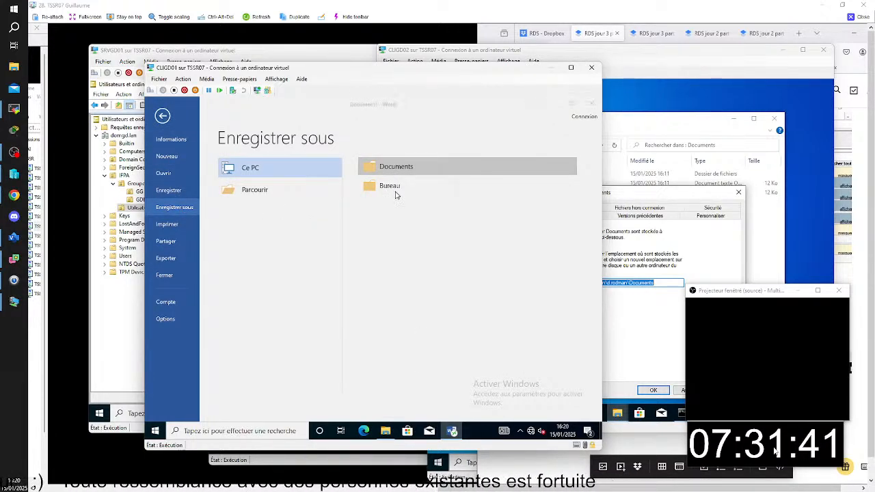
click(277, 249)
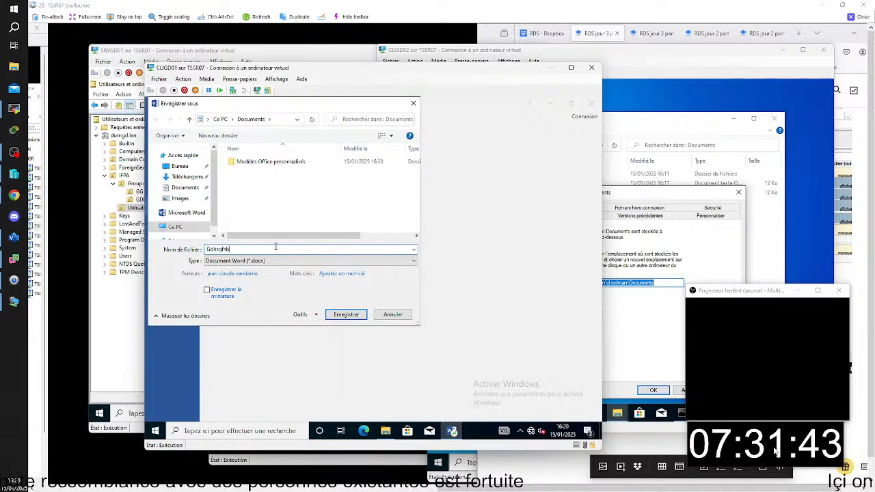
key(BackSpace)
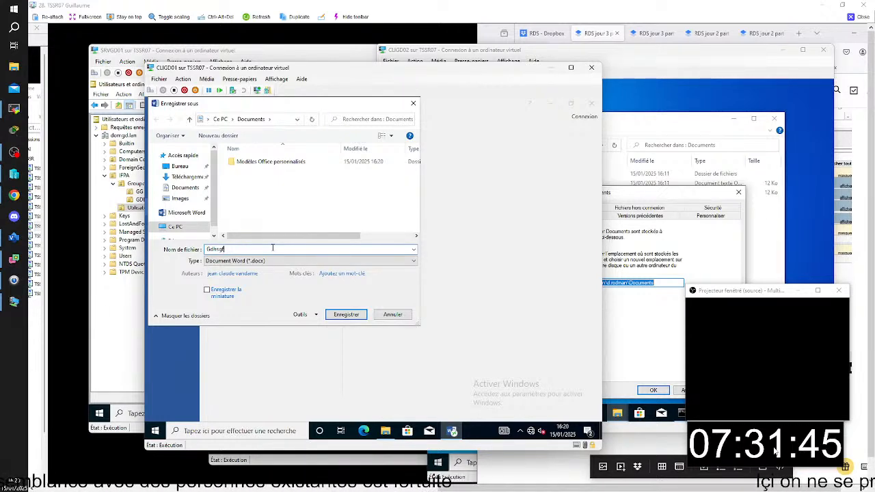
text(blabla)
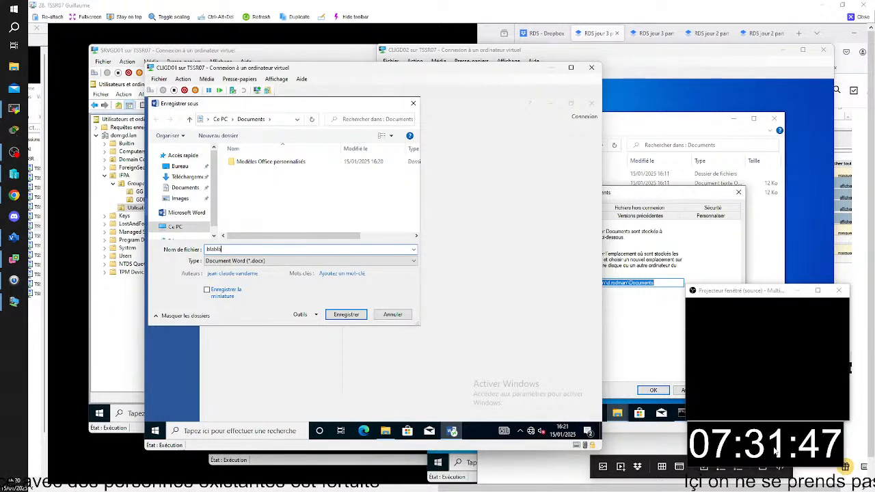
click(355, 319)
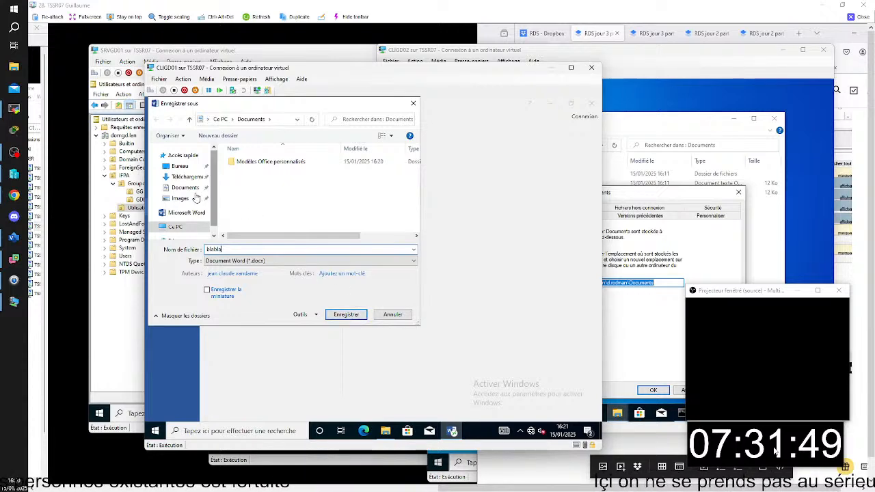
click(343, 318)
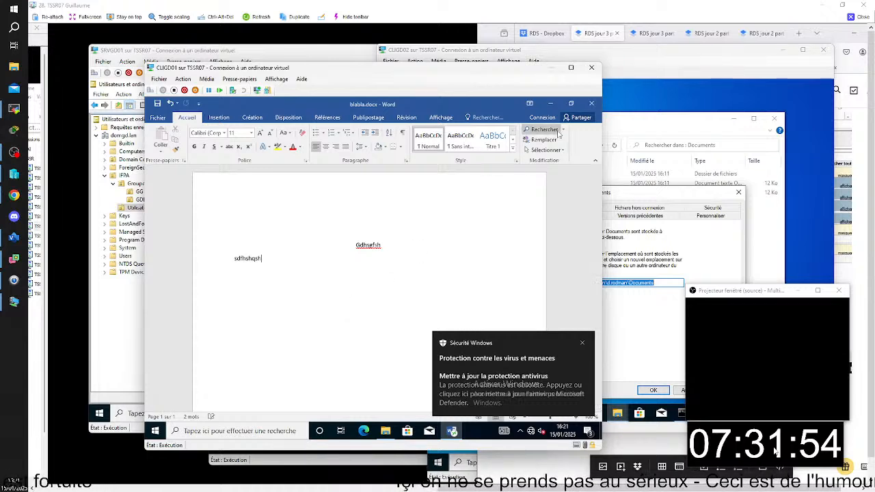
- Close Word and look in the Documents folder on CLIGD01 for the saved blabla file
click(593, 104)
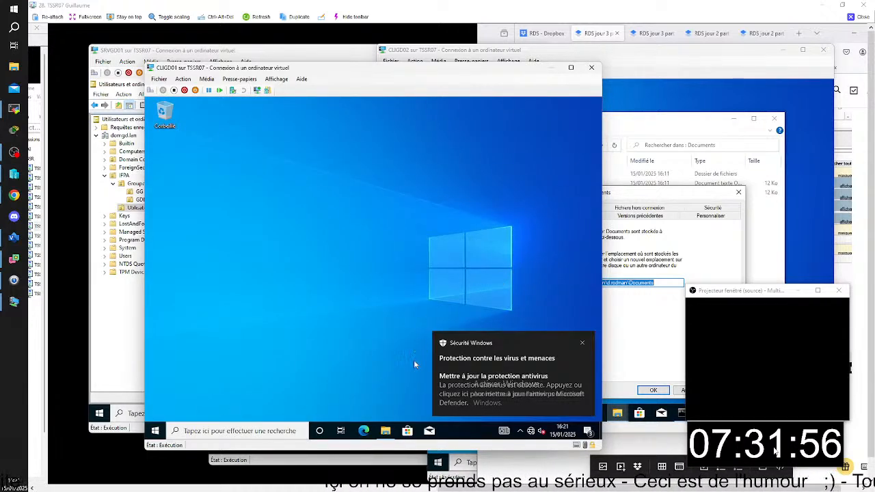
click(385, 430)
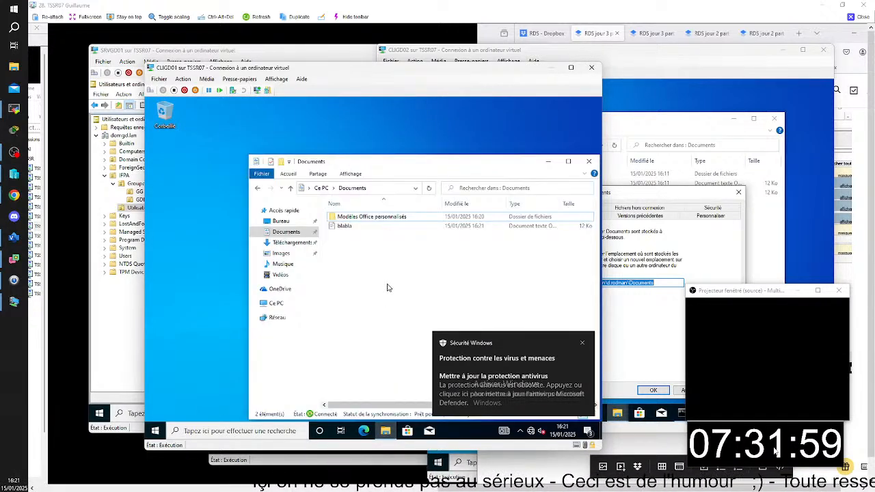
drag(372, 166, 321, 151)
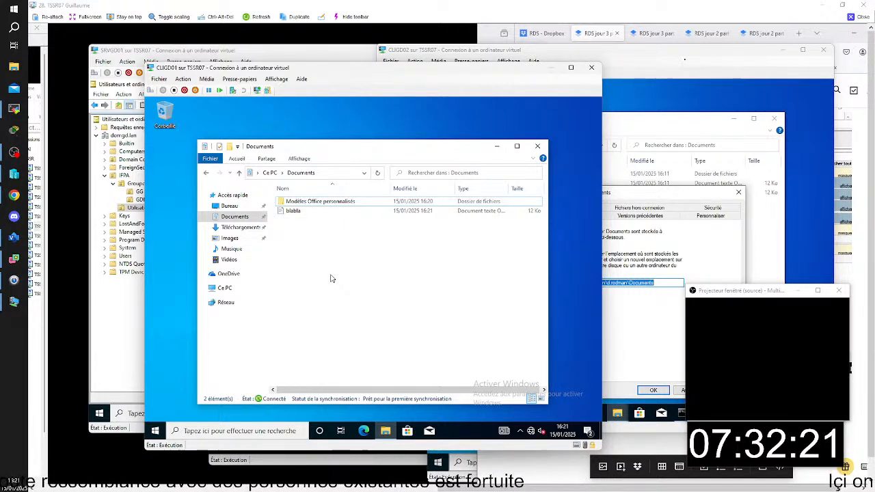
- Leave the TSSR07 remote view, switch to TSSR05 and examine the users and session states in the Connexions list on srvrs01
click(864, 18)
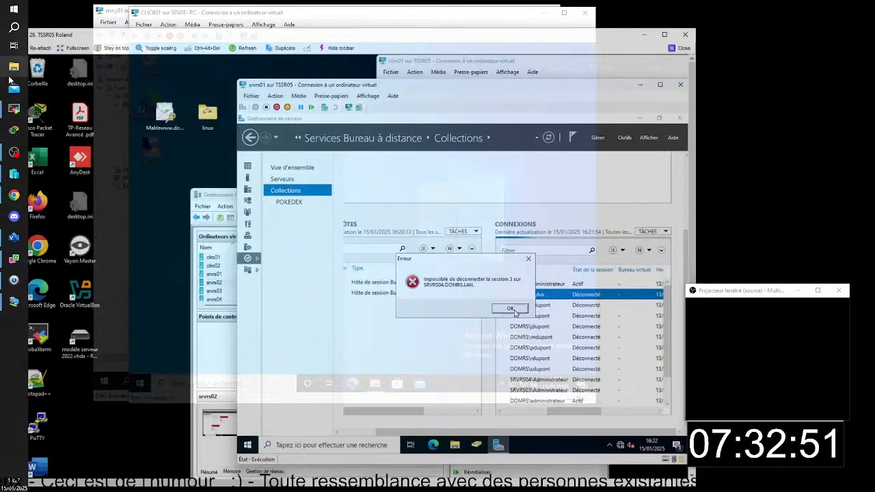
click(513, 311)
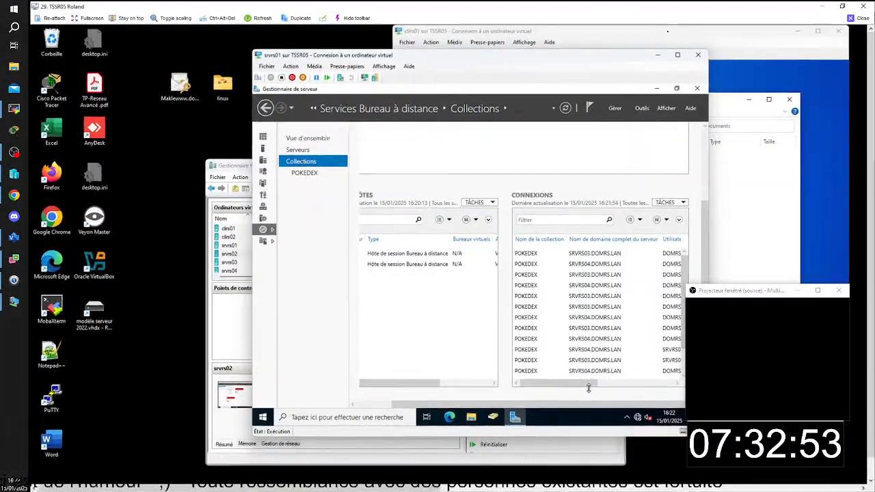
drag(588, 384, 629, 381)
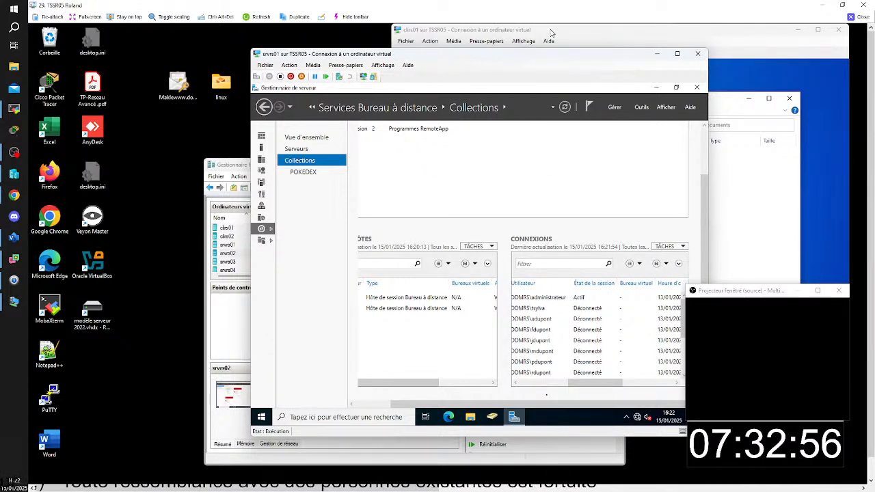
- Restart the clirs01 client virtual machine and minimize its connection window
click(501, 32)
click(402, 393)
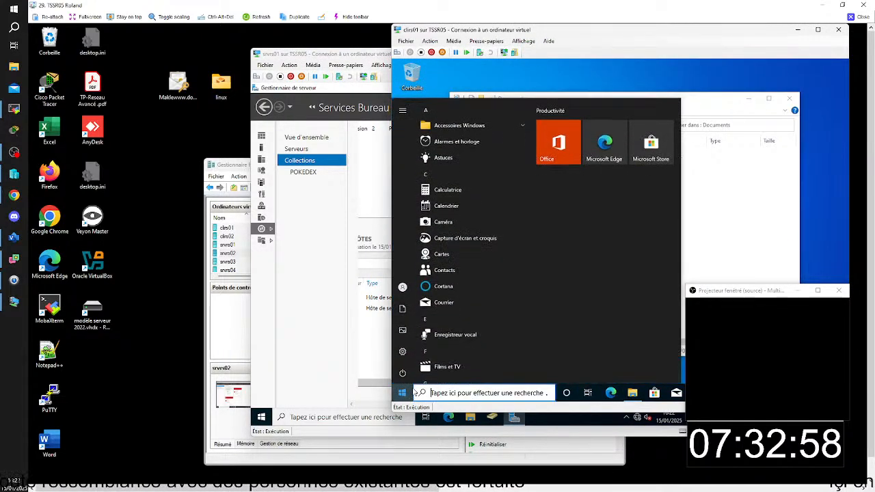
click(404, 374)
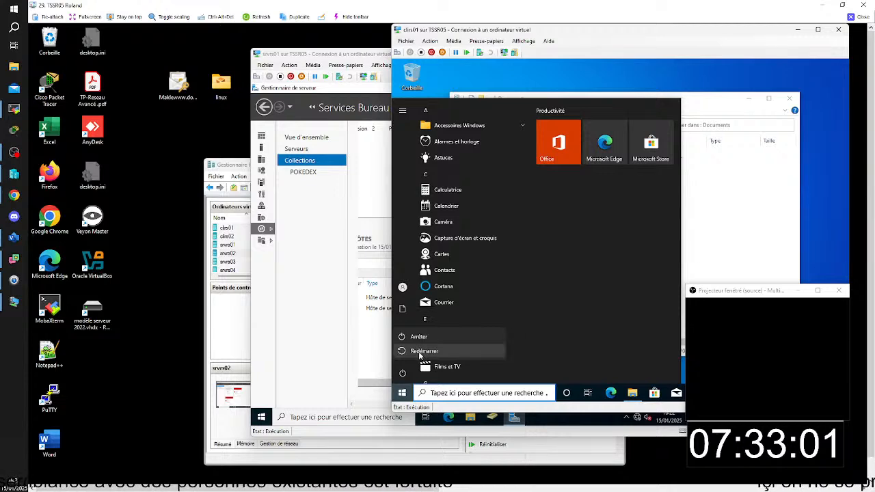
click(423, 351)
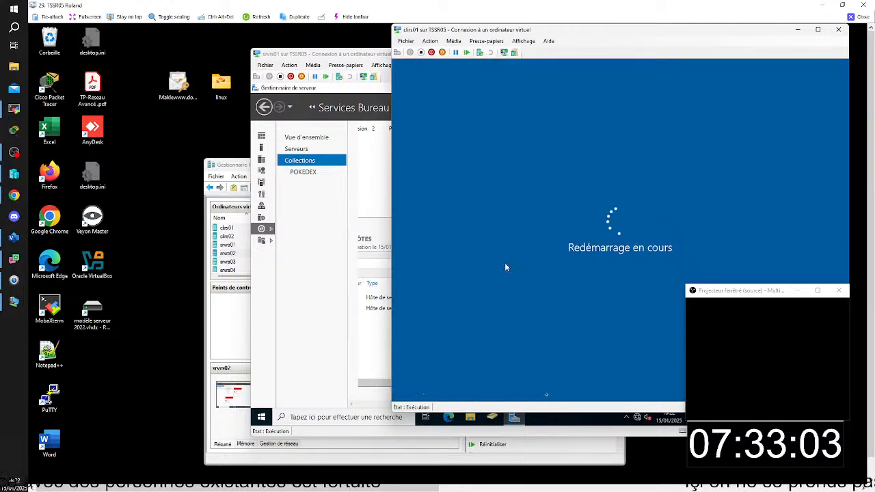
click(797, 29)
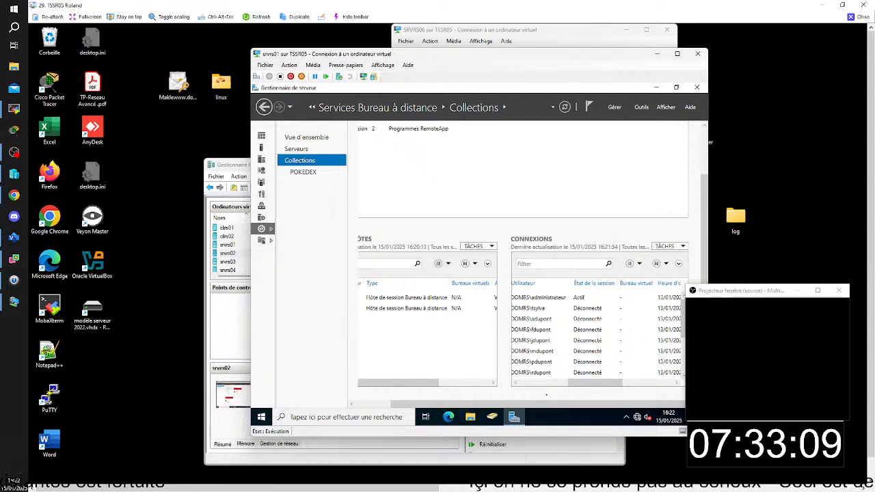
- Try to disconnect the second listed user's session on SRVRS04.DOMRS.LAN from the Connexions list and dismiss the error
mouse_move(615, 487)
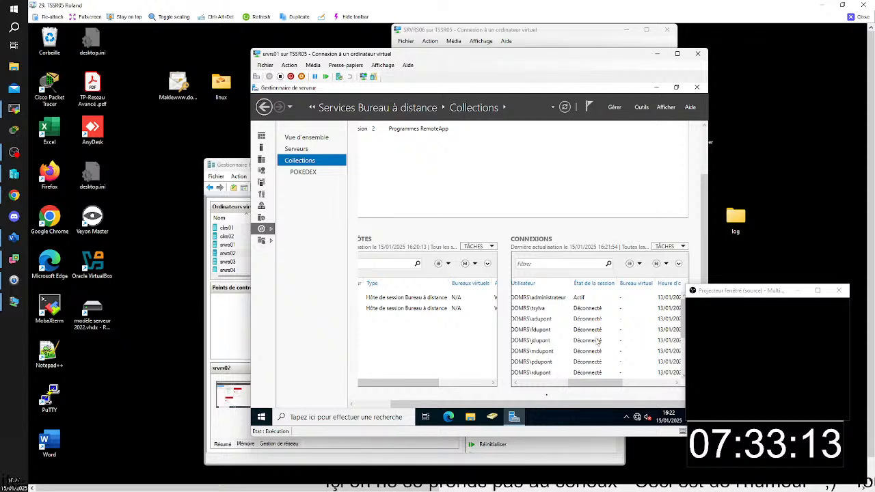
mouse_move(594, 387)
mouse_down()
mouse_move(613, 383)
mouse_move(592, 385)
mouse_up()
right_click(587, 310)
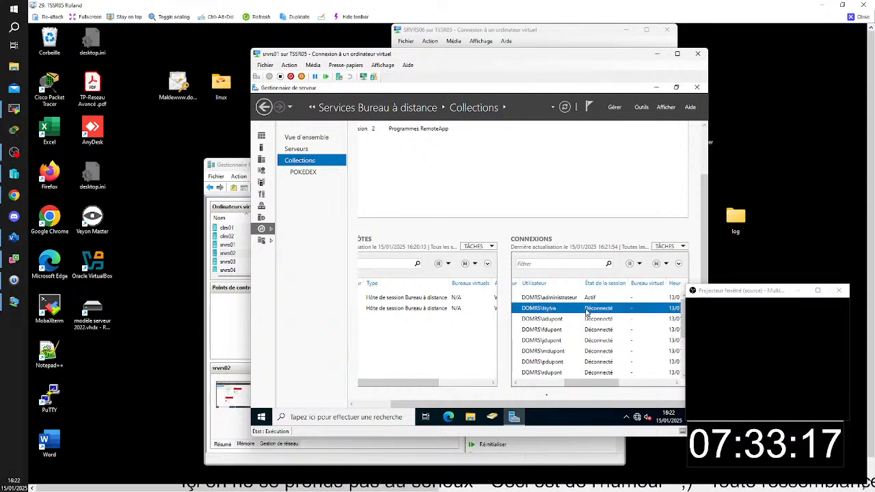
click(619, 315)
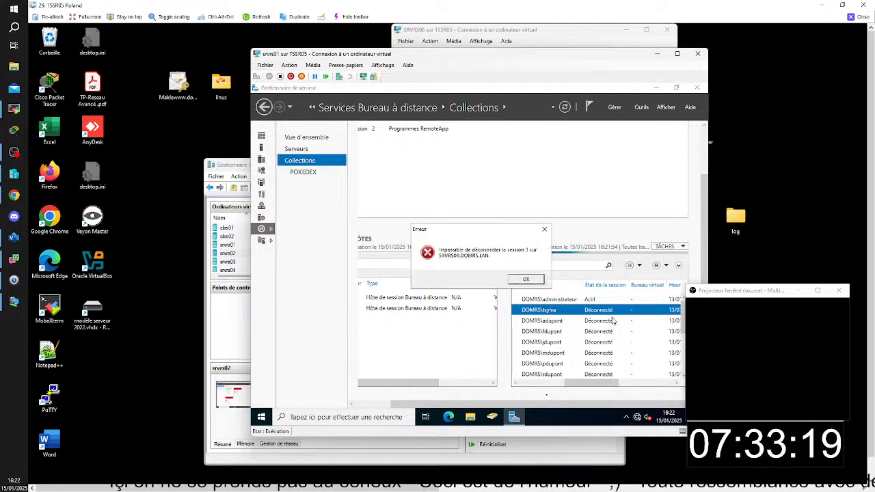
click(527, 280)
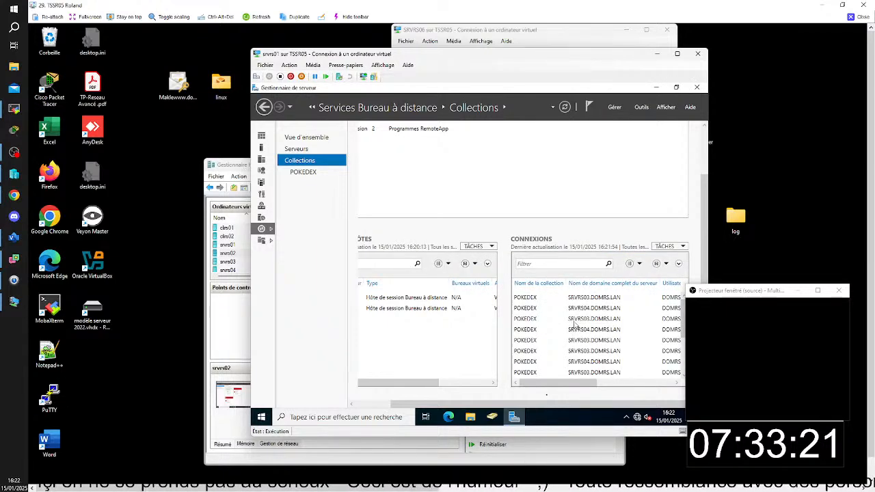
- Close the disconnected session of the fourth user in the Connexions list and select the last listed connection
drag(579, 387, 602, 344)
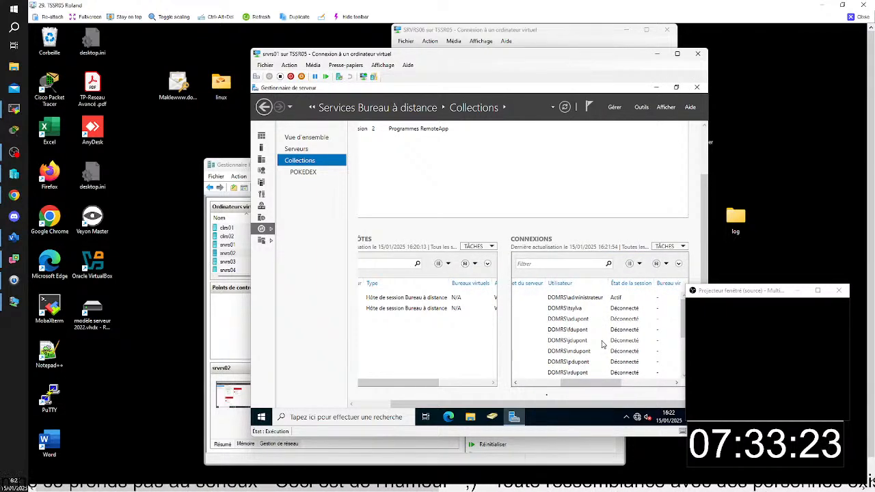
click(579, 333)
right_click(580, 334)
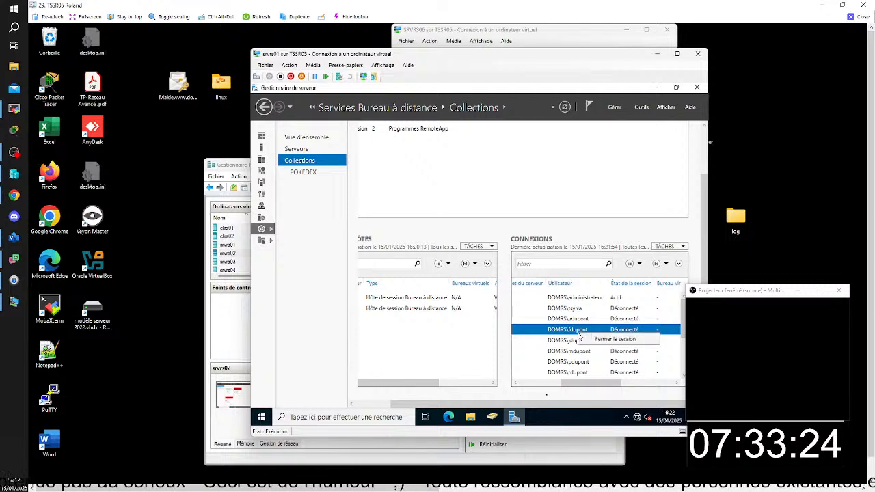
click(596, 344)
click(581, 373)
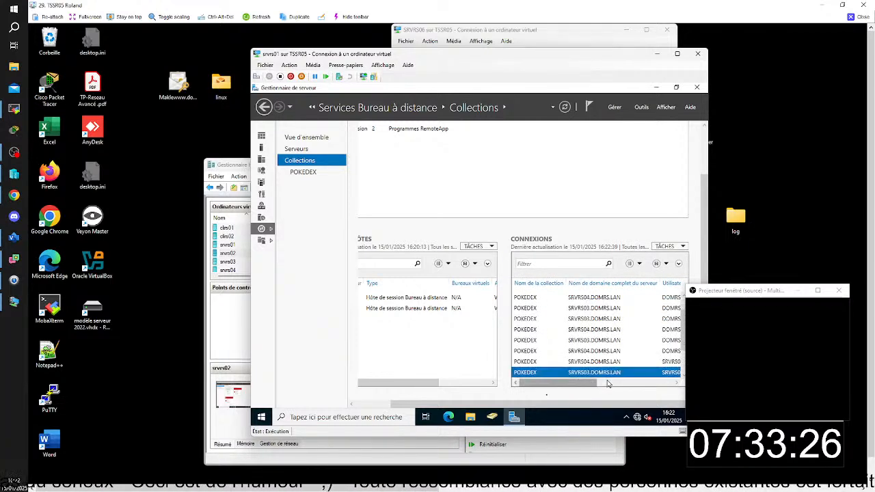
drag(570, 388, 610, 381)
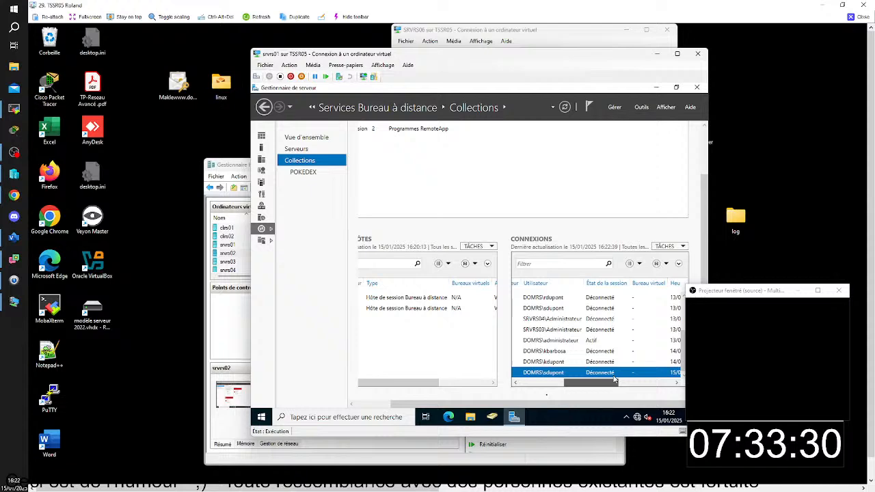
- Close the disconnected session listed directly below the active administrator in the Connexions list on srvrs01
click(561, 351)
right_click(564, 354)
click(594, 358)
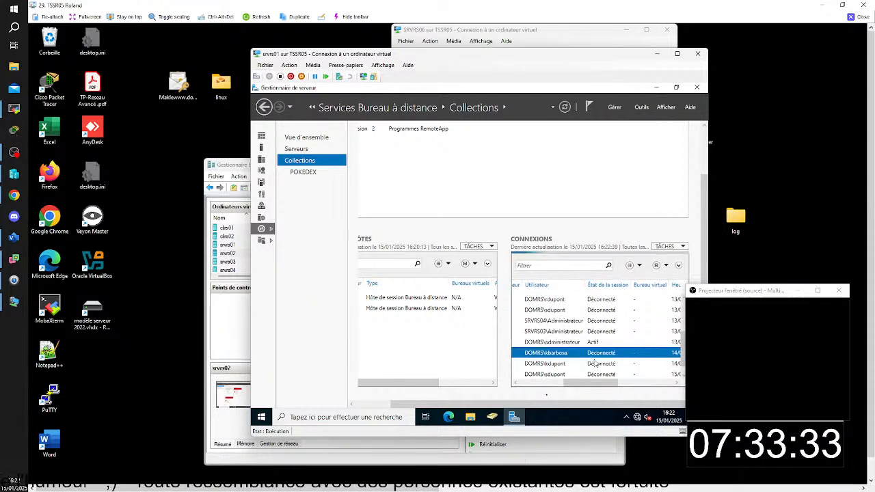
drag(589, 384, 632, 388)
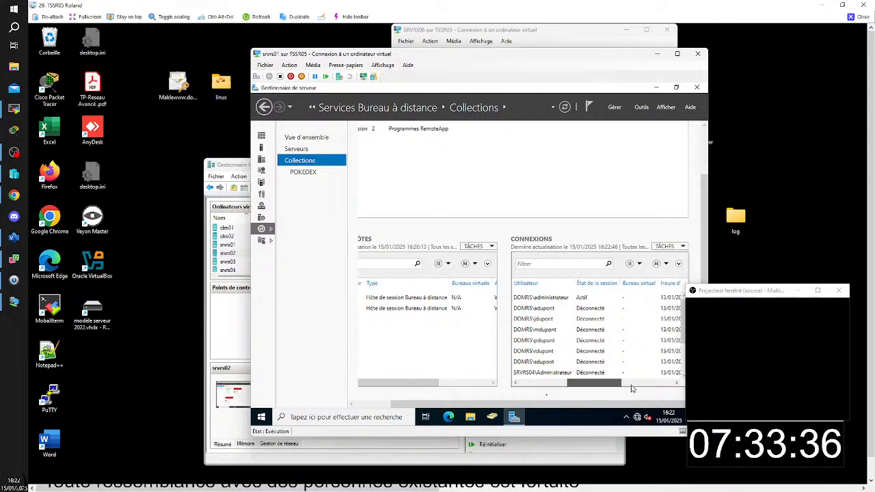
- Close the disconnected session of the user listed directly above SRVRS04\Administrateur in the Connexions list
click(542, 366)
right_click(545, 363)
click(572, 370)
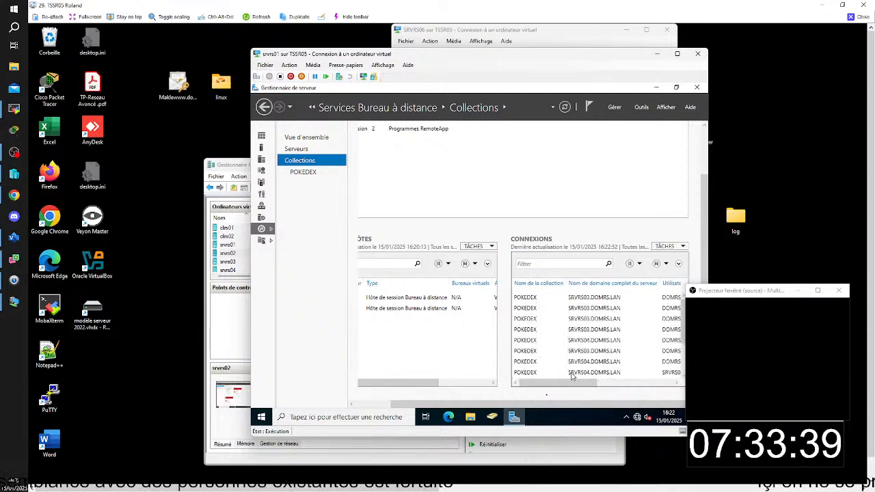
drag(573, 384, 627, 386)
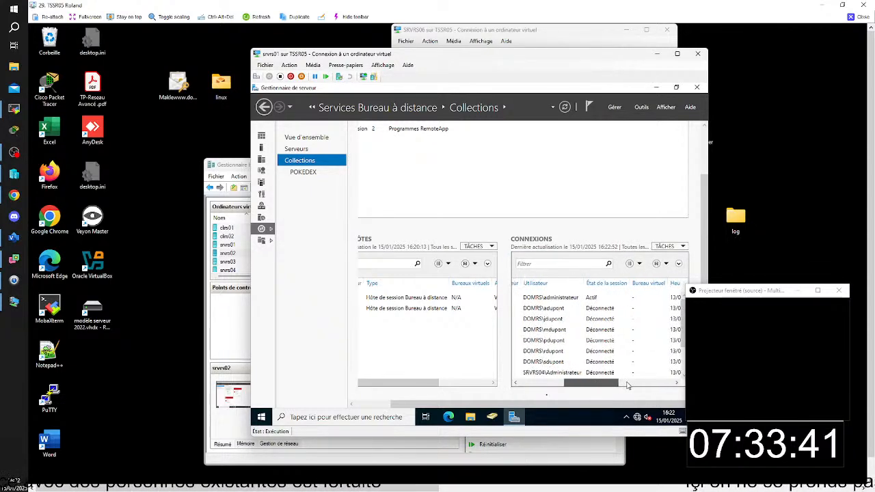
- Close the disconnected session of the second listed user on SRVRS03.DOMRS.LAN in the Connexions list
click(554, 309)
right_click(555, 311)
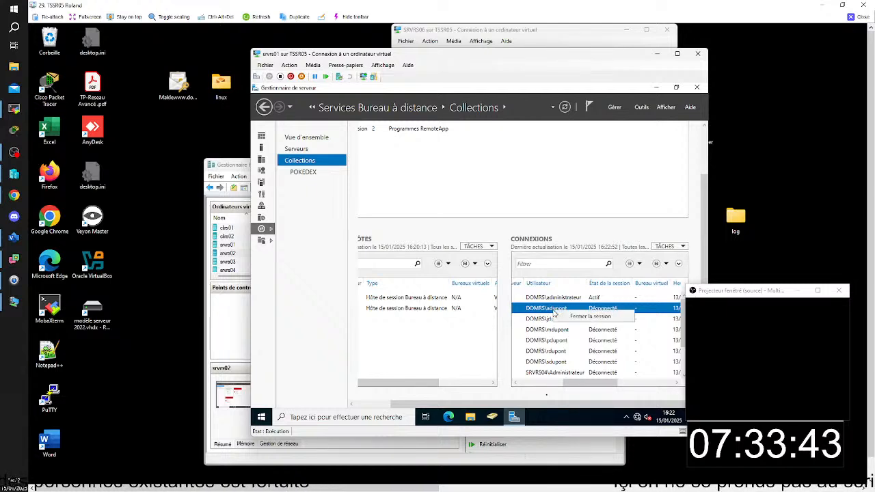
click(576, 318)
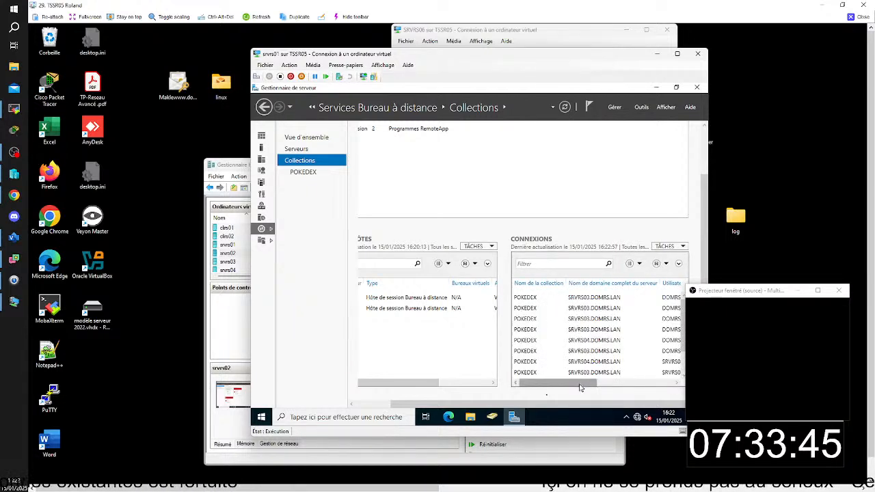
drag(580, 388, 614, 370)
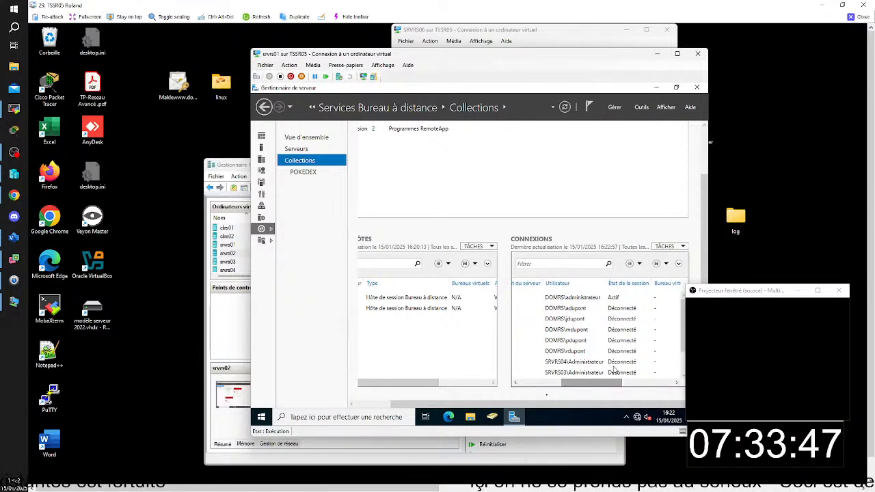
- Try again to close the second listed user's session in the Connexions list and dismiss the error
click(576, 308)
right_click(575, 309)
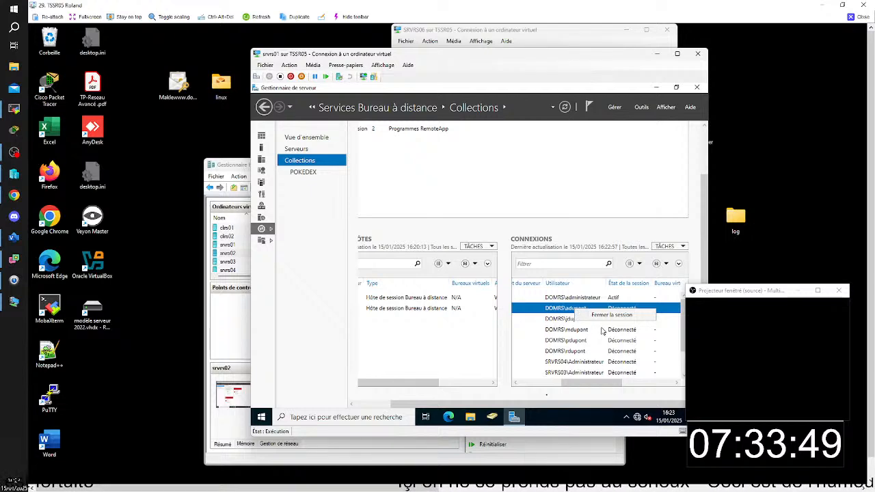
click(610, 315)
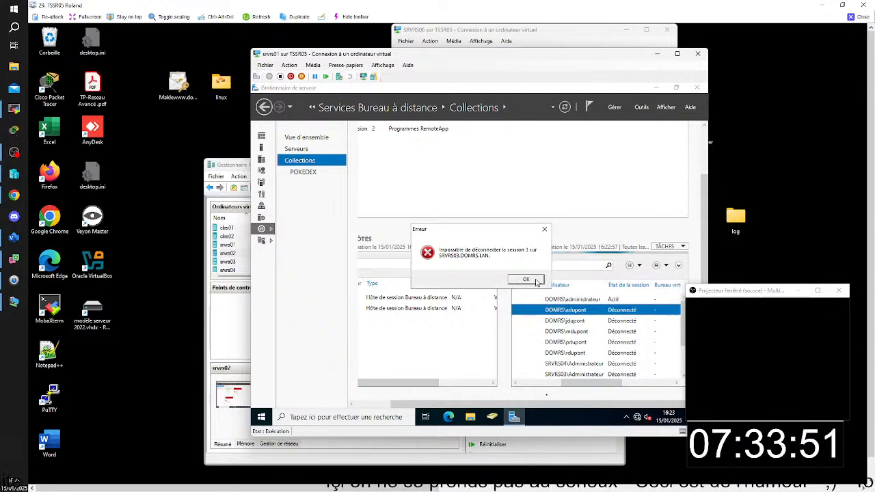
click(536, 280)
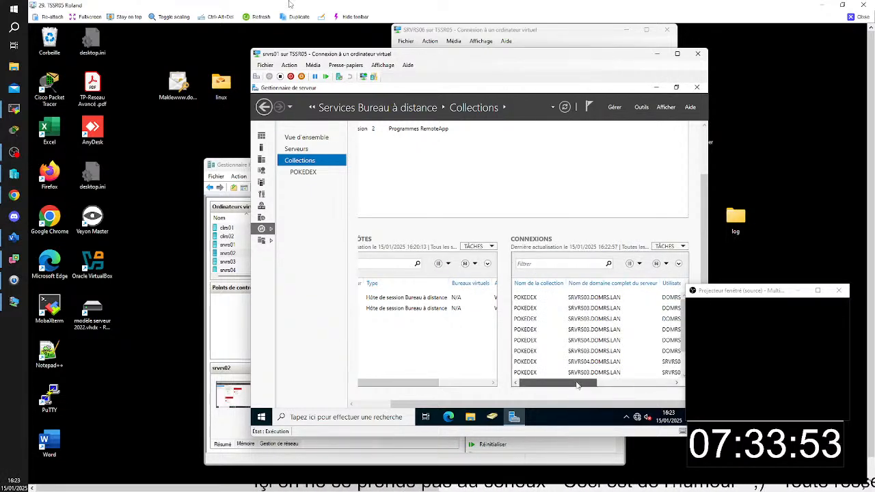
- Leave the TSSR05 remote view, switch to TSSR08 and open Server Manager on its server virtual machine
drag(576, 385, 620, 373)
click(863, 6)
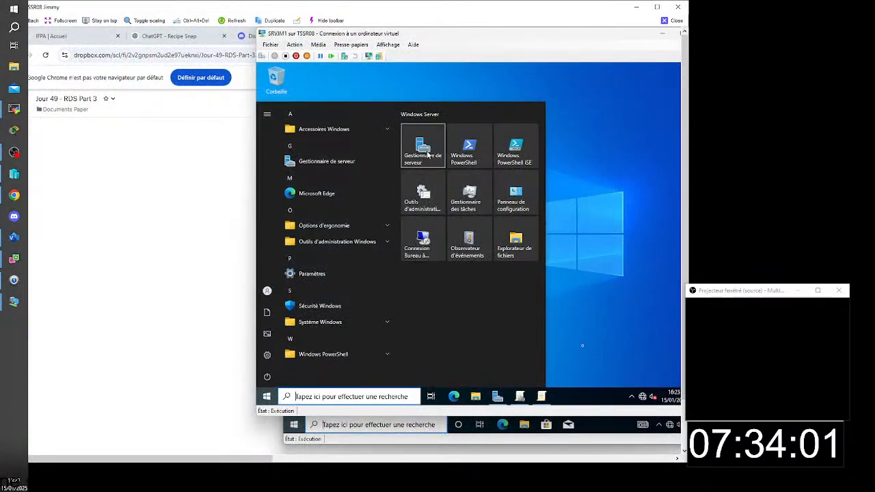
click(428, 154)
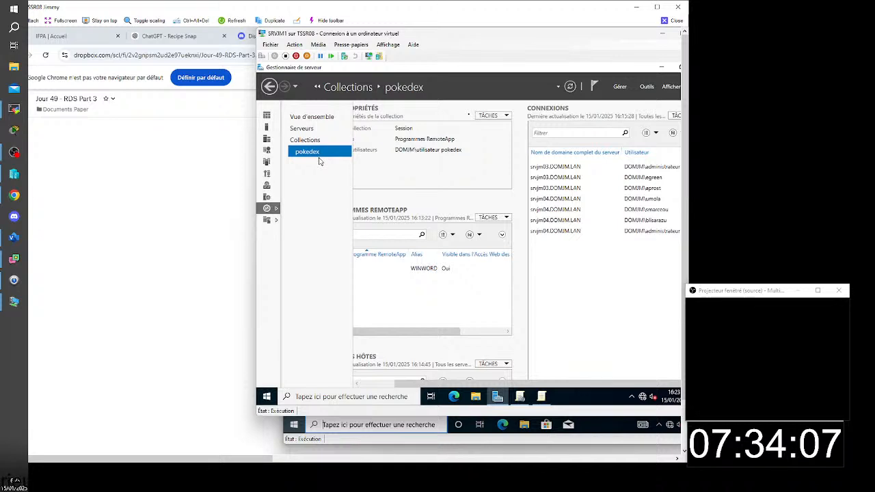
- Launch Active Directory Users and Computers with dsa.msc and open the domain's Users container
key(super+r)
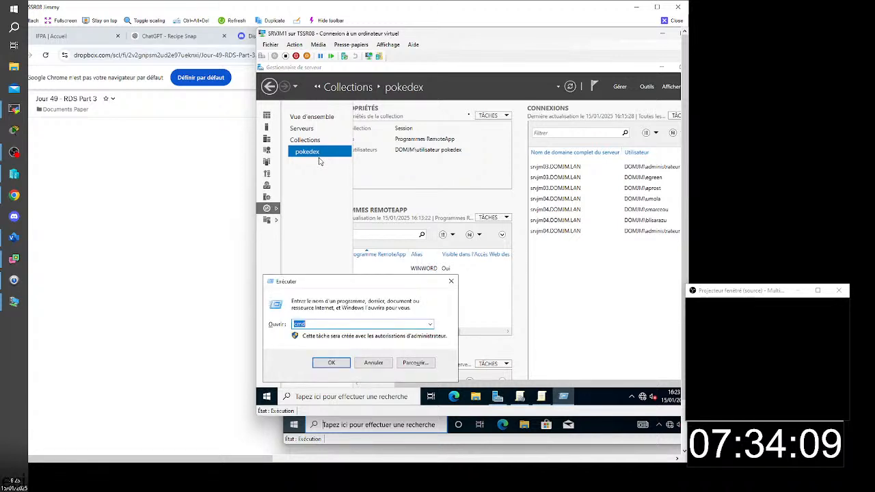
text(dsa)
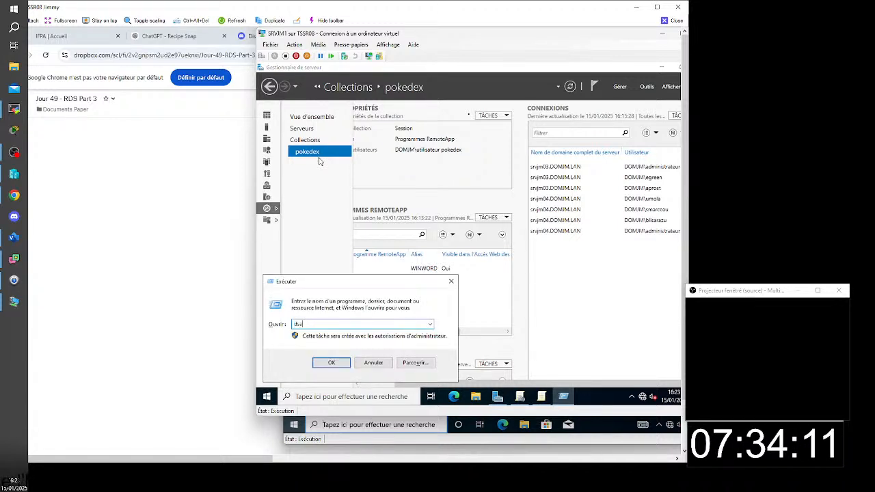
text(.msc)
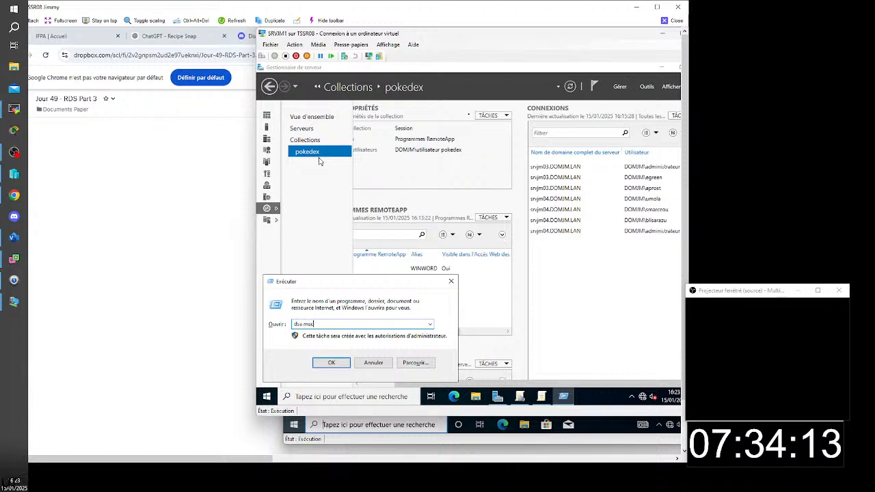
key(Return)
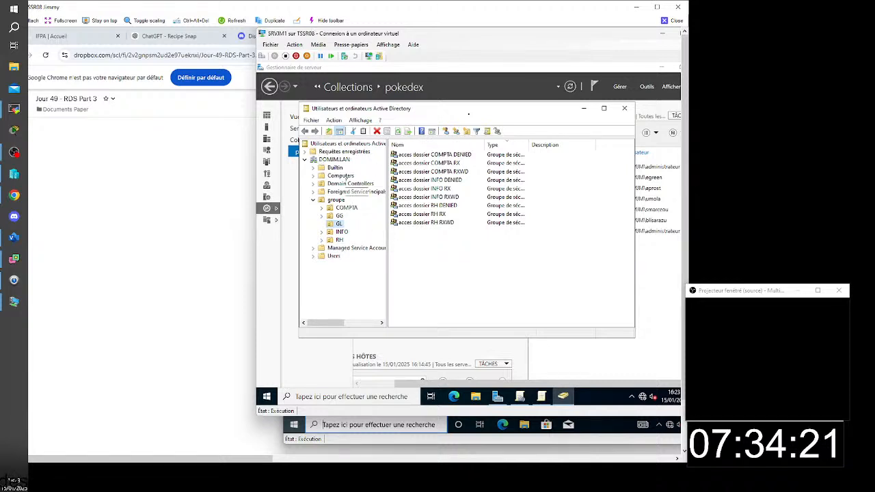
click(333, 256)
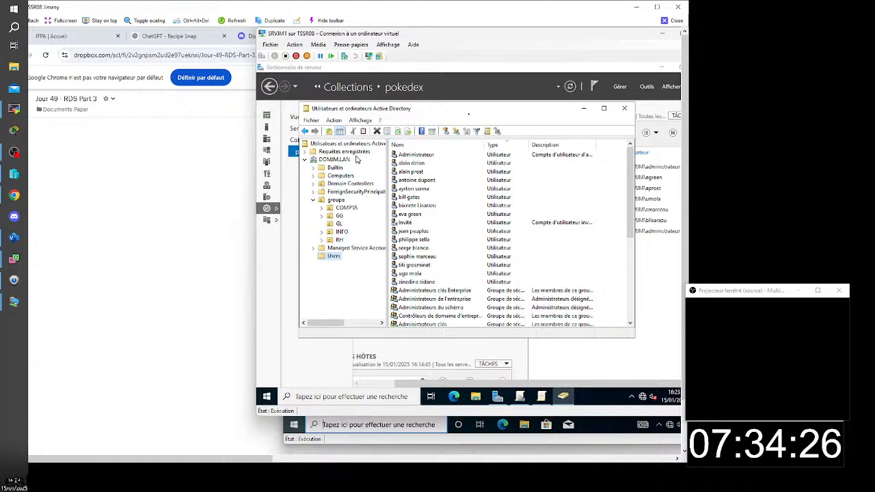
- Add the fourth listed user account in the Users container to the utilisateur pokedex group and confirm
click(413, 181)
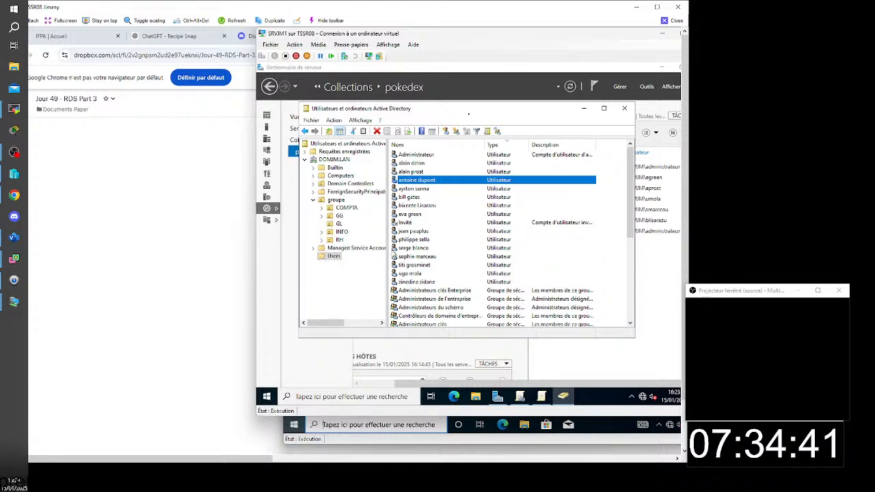
right_click(331, 257)
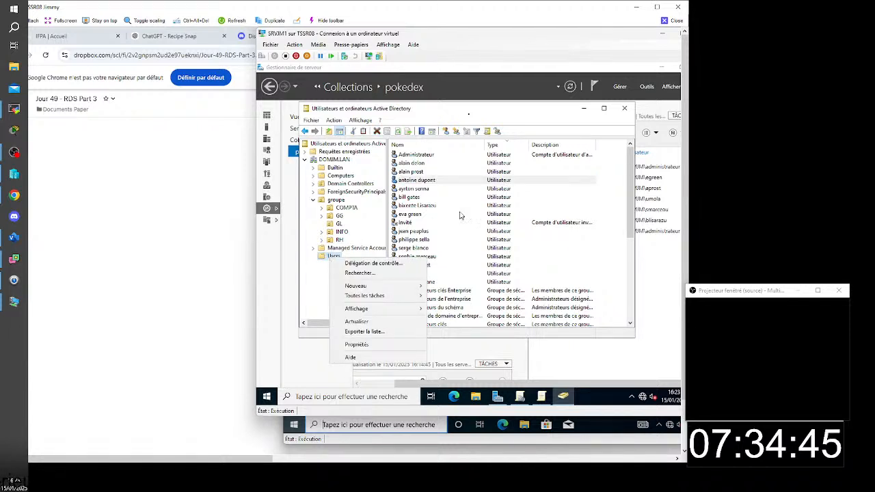
click(430, 182)
right_click(429, 183)
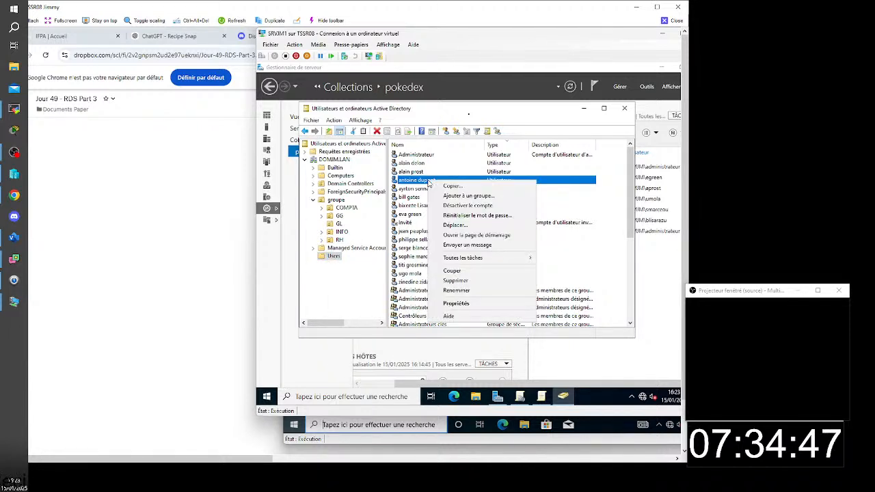
click(457, 196)
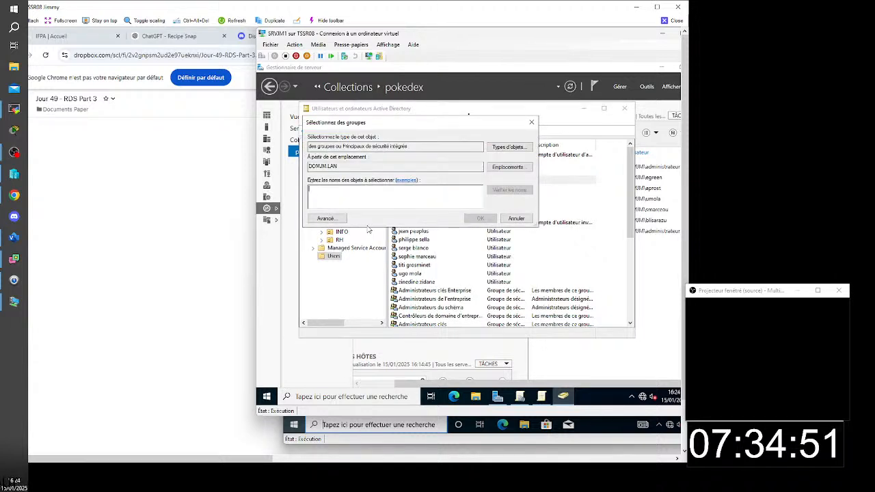
text(u)
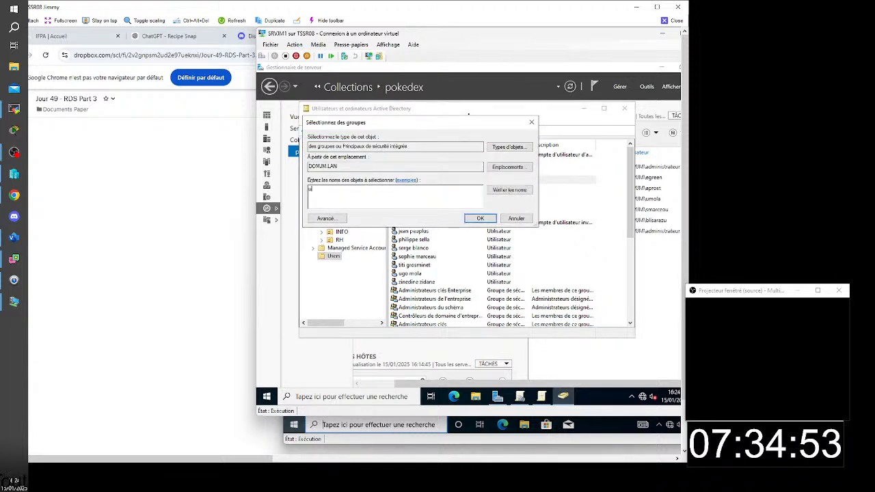
key(Return)
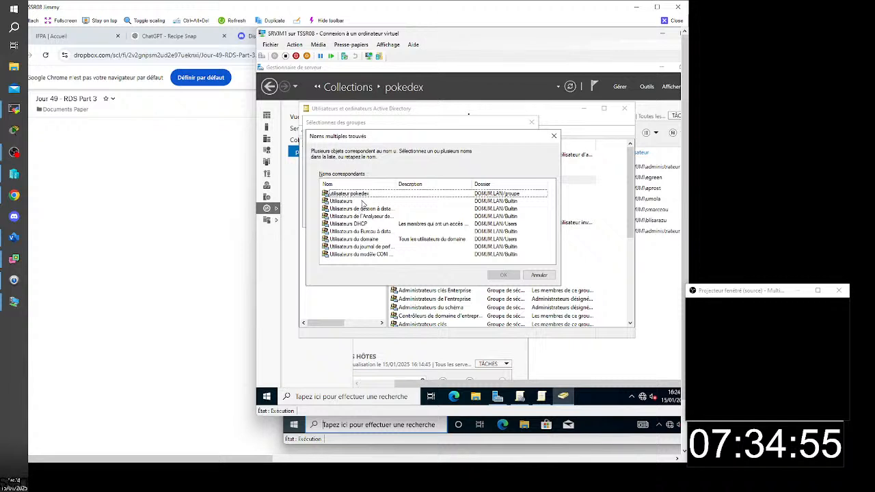
click(363, 198)
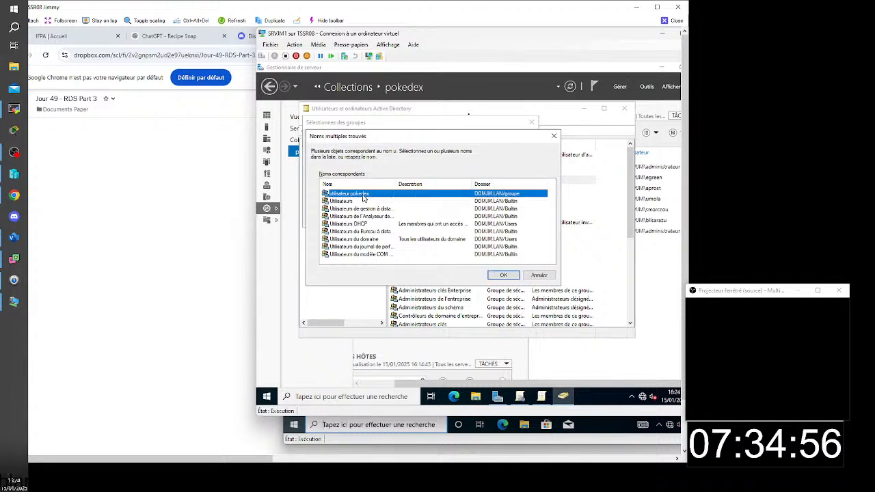
click(503, 275)
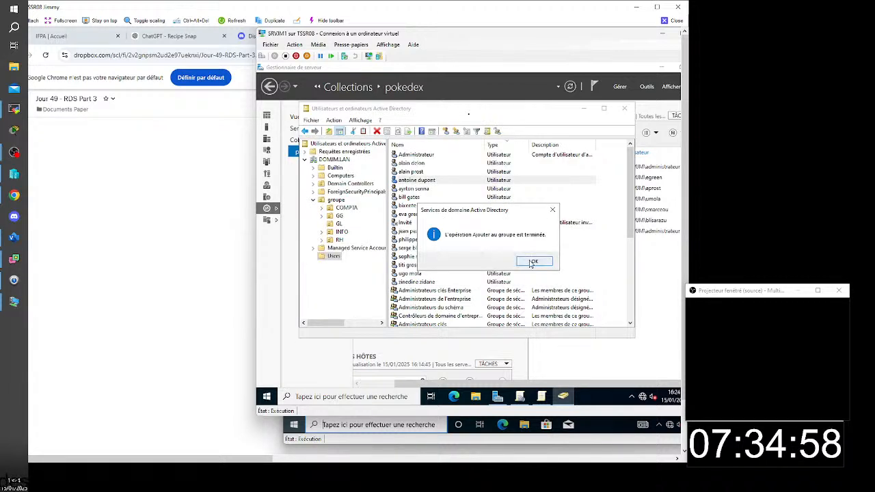
click(531, 262)
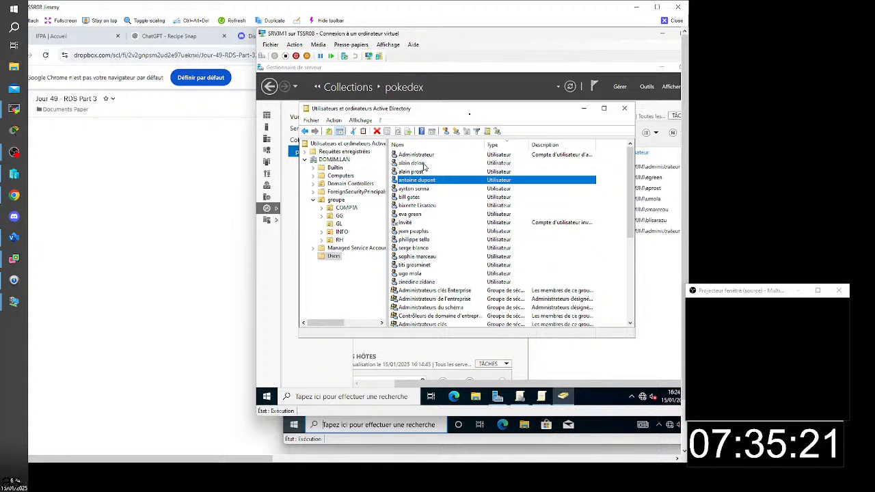
- Close Active Directory Users and Computers, minimize Server Manager and bring TSSR08's client virtual machine to the front
click(624, 110)
click(662, 67)
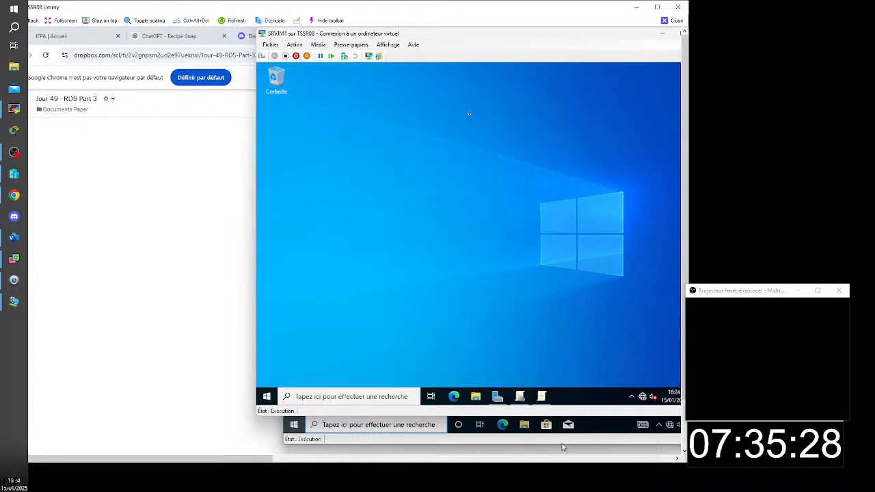
click(629, 428)
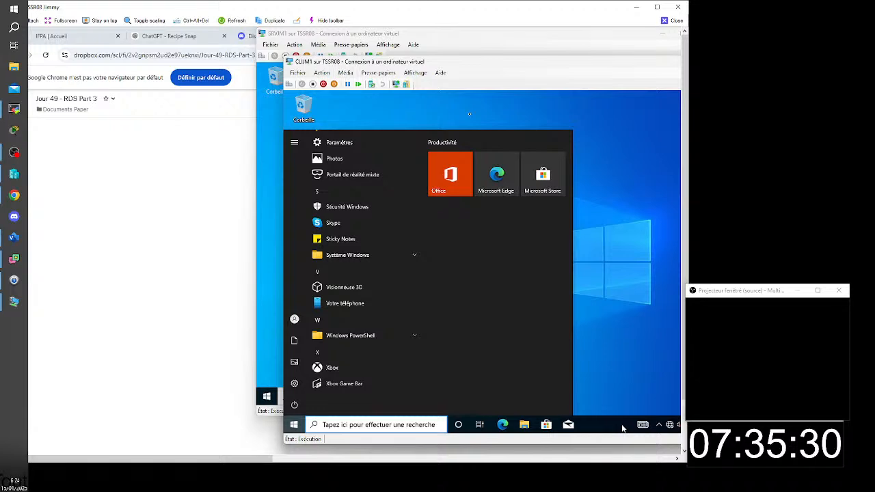
click(619, 237)
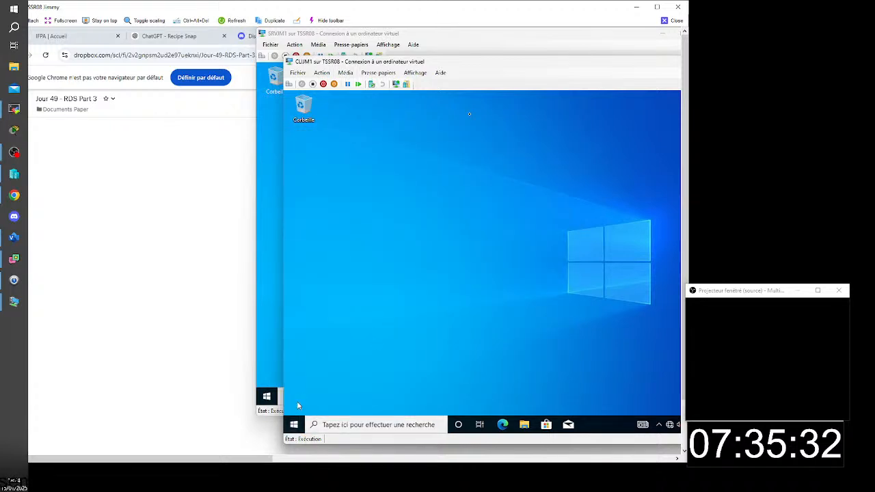
- Check which user account is signed in on TSSR08's client virtual machine
click(292, 424)
click(295, 319)
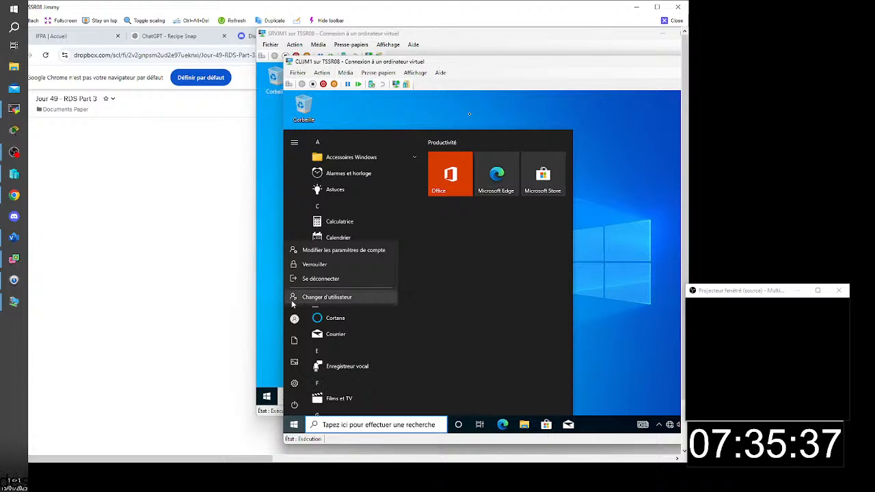
click(636, 243)
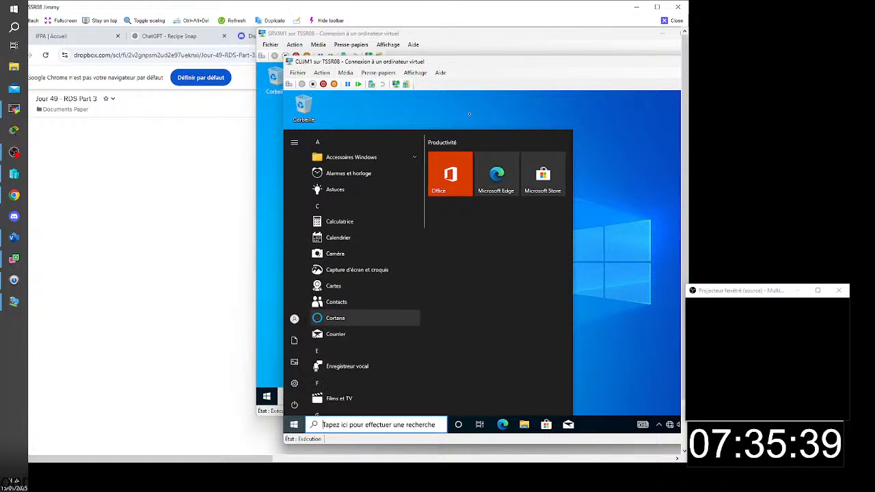
click(295, 319)
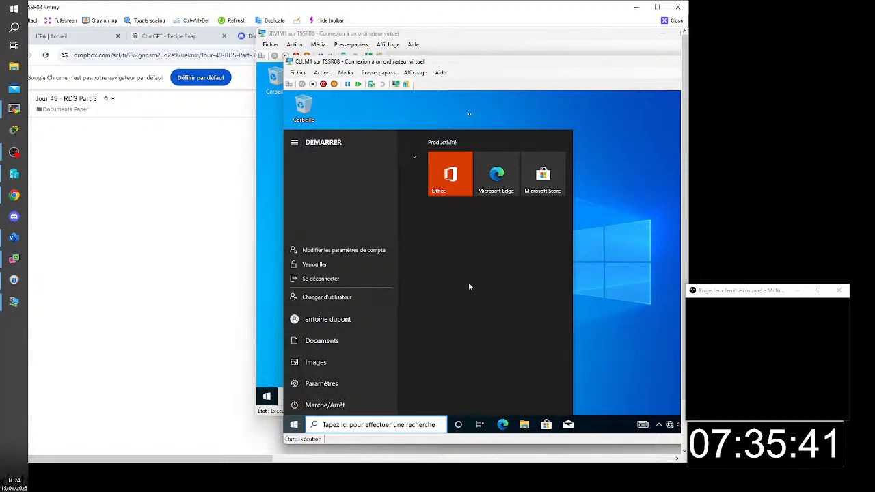
click(644, 274)
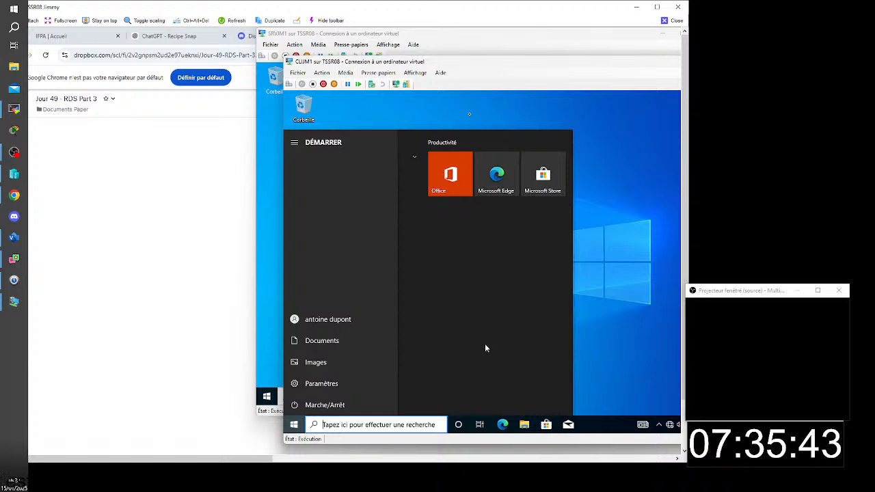
- Run gpupdate in a command prompt on the CLIJM1 client to refresh Group Policy, and close the prompt when it finishes
key(super+r)
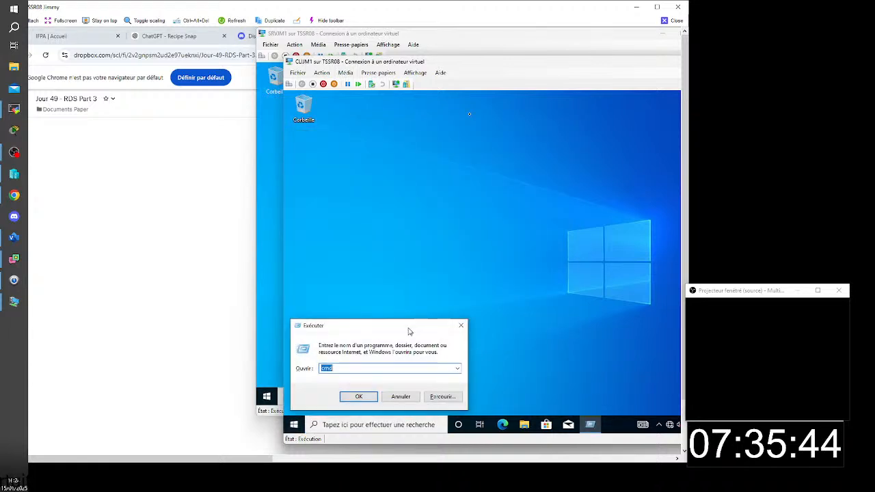
click(375, 400)
text(g)
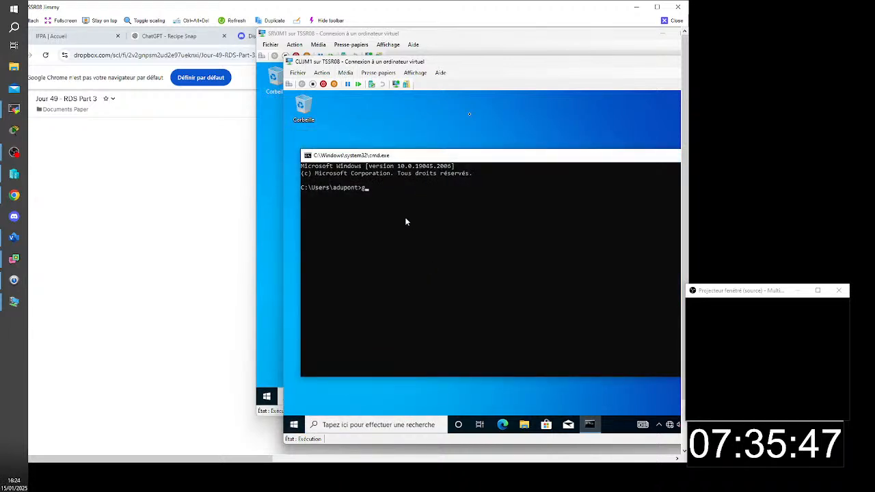
text(pup)
text(date)
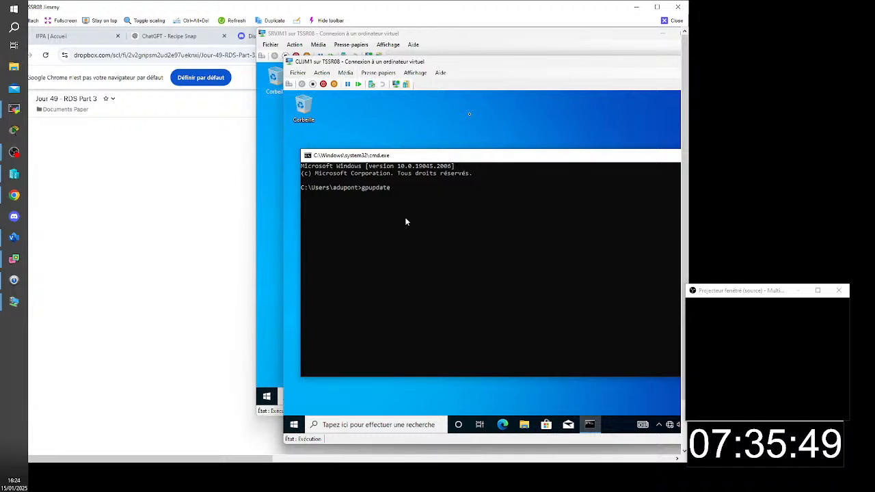
key(Return)
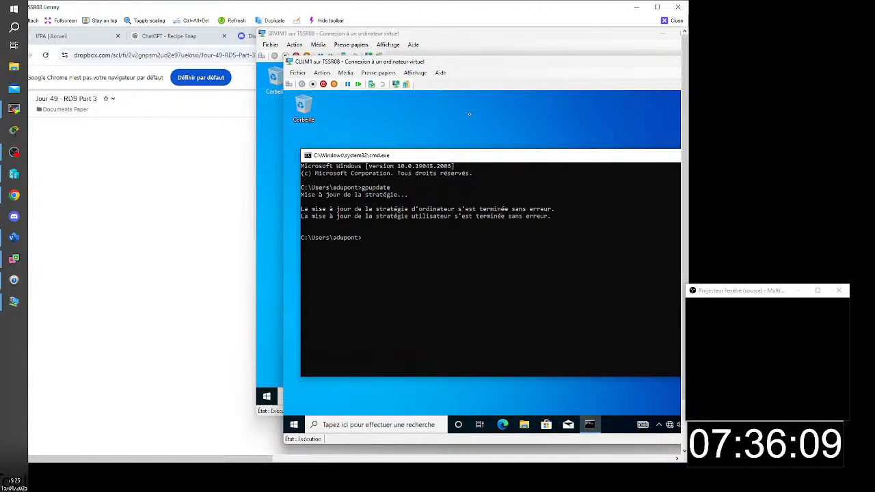
key(alt+F4)
- Open a command prompt as administrator, authorizing the elevation with the administrateur account and its password
click(296, 426)
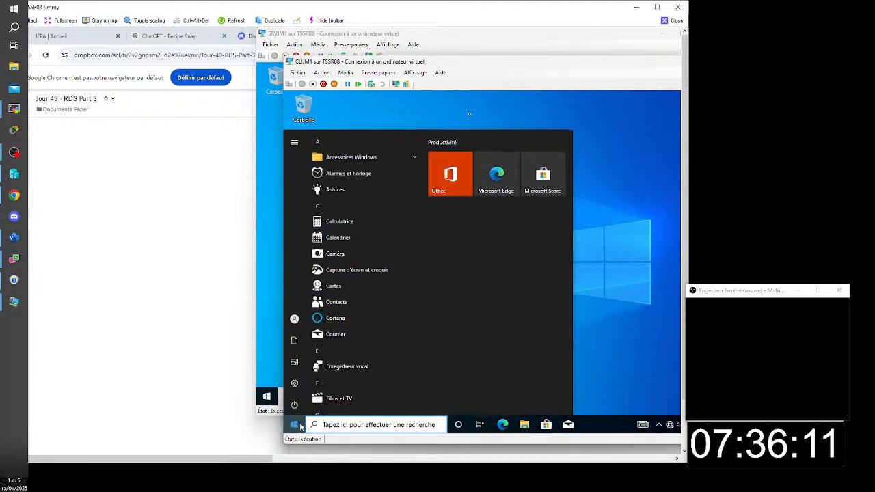
text(c)
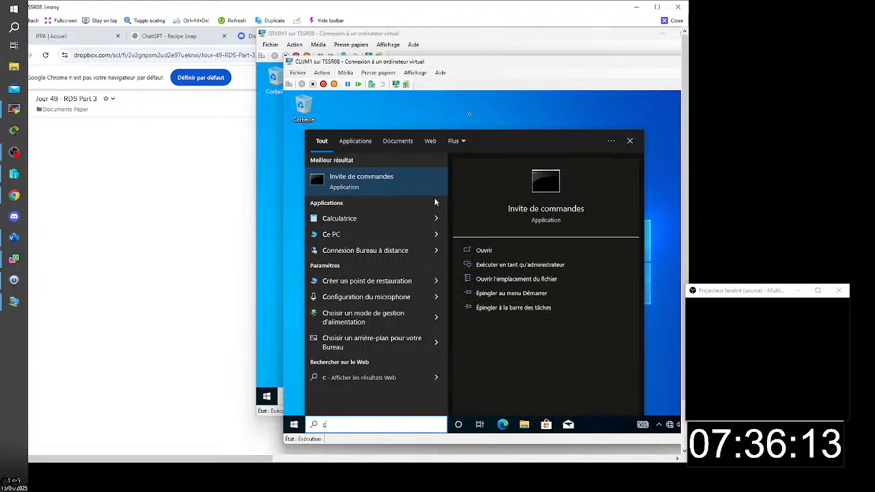
click(517, 264)
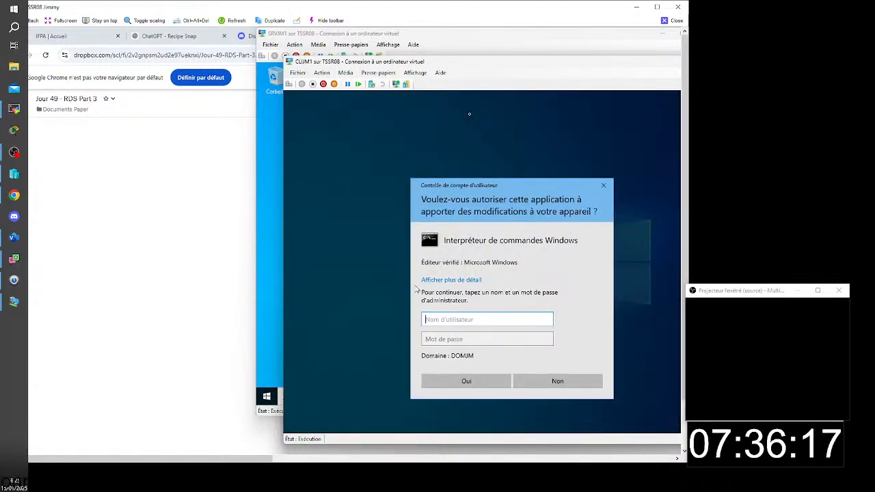
text(administrateur)
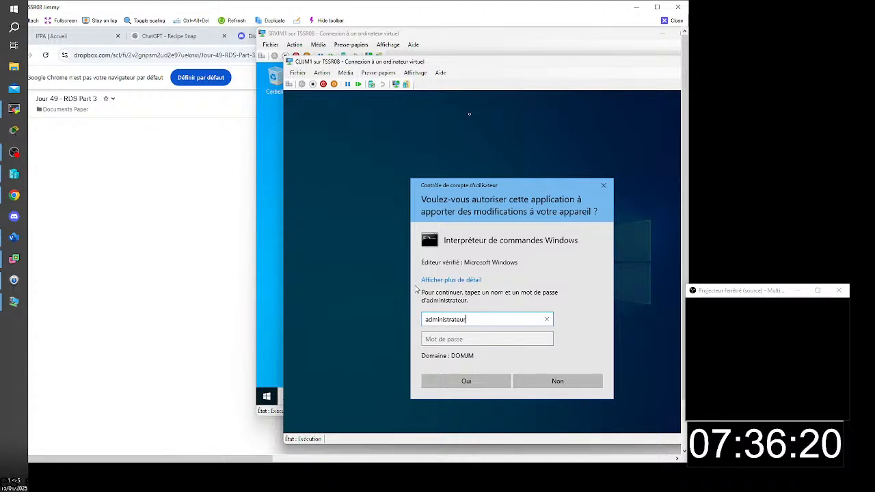
key(Tab)
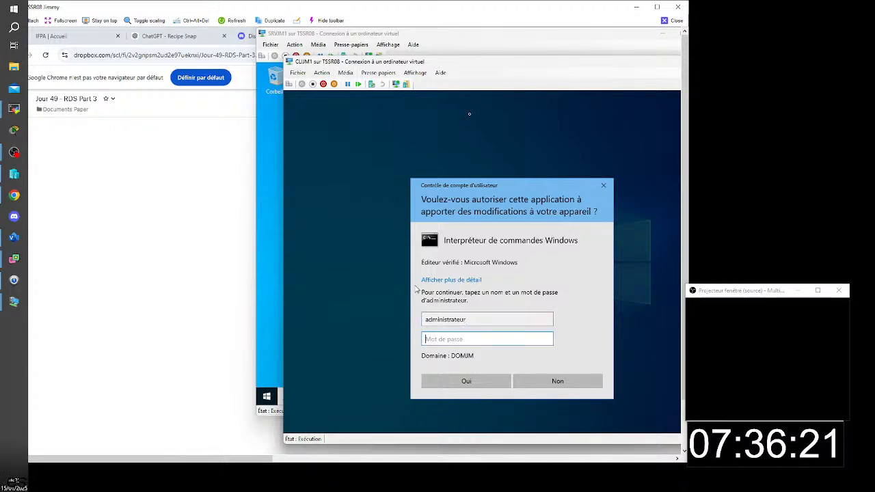
text(*****)
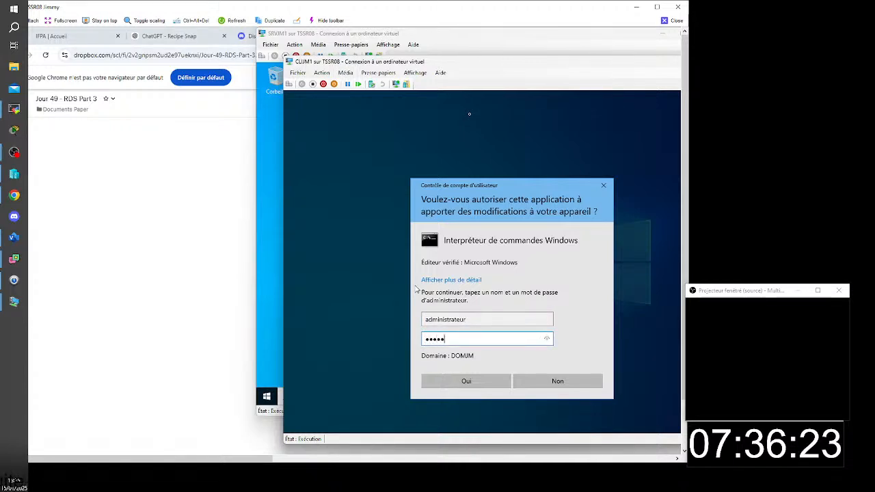
text(***)
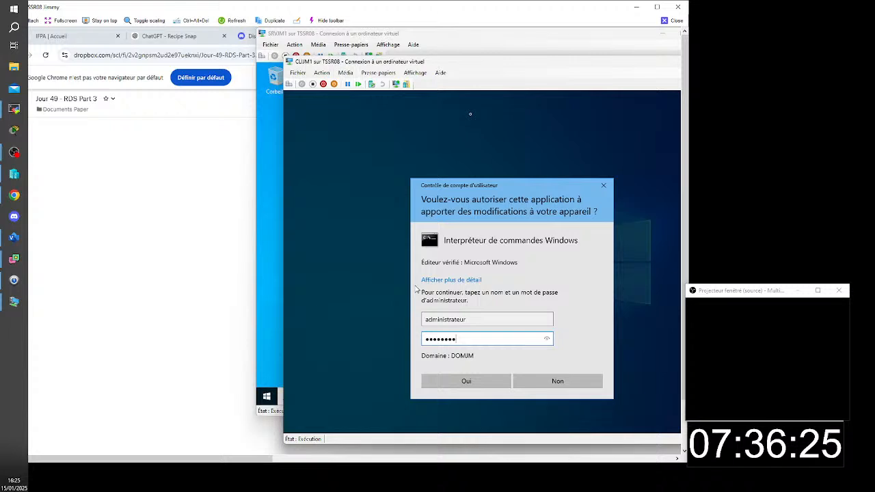
key(Return)
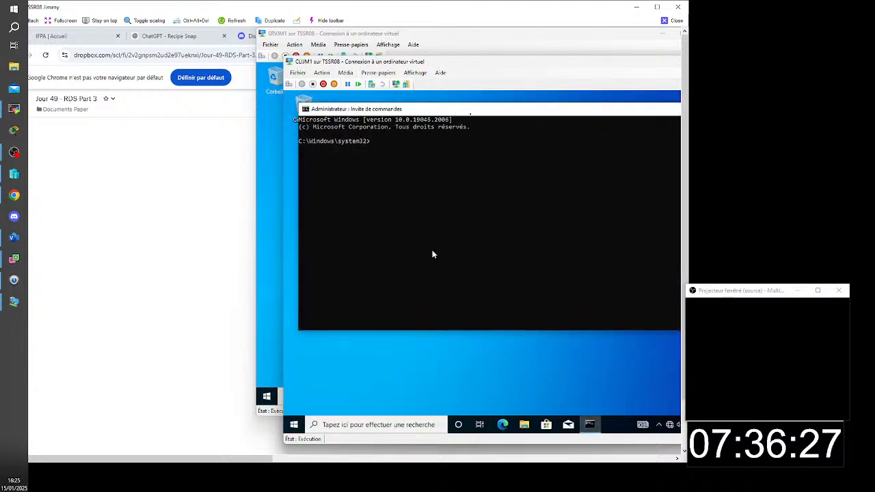
- Force a full Group Policy refresh with gpupdate /force and accept the sign-out with o
text(gpup)
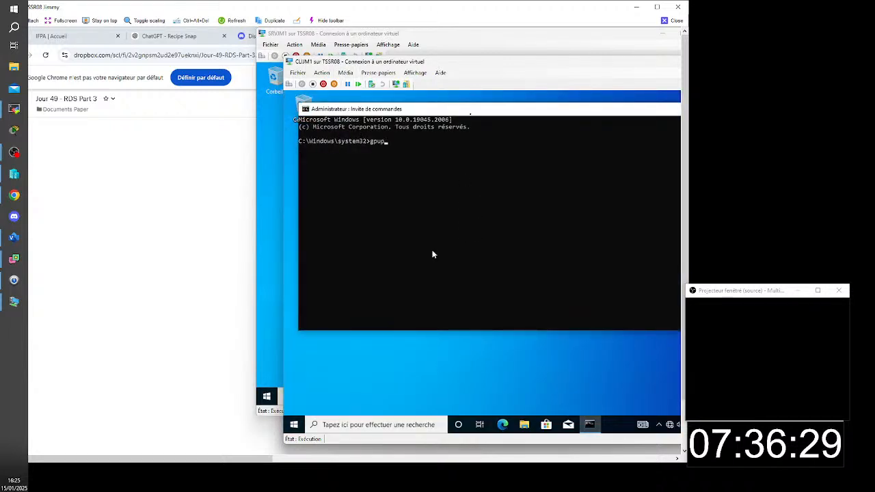
text(date /)
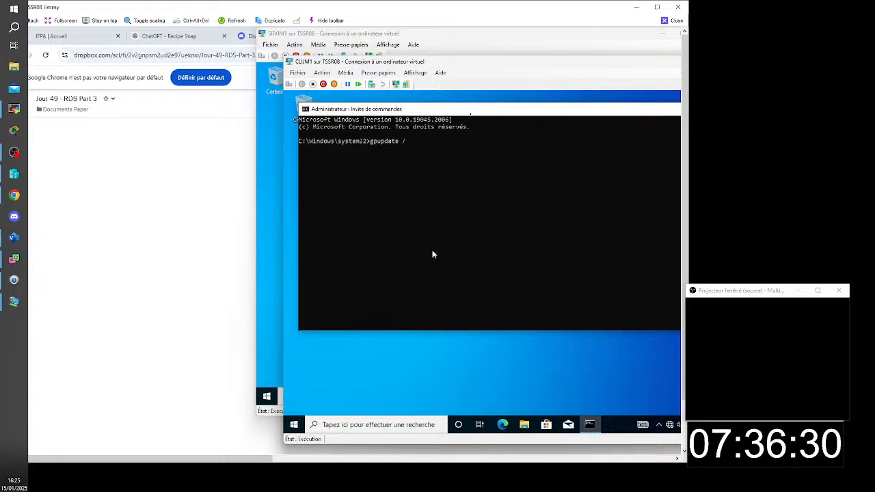
text(force)
key(Return)
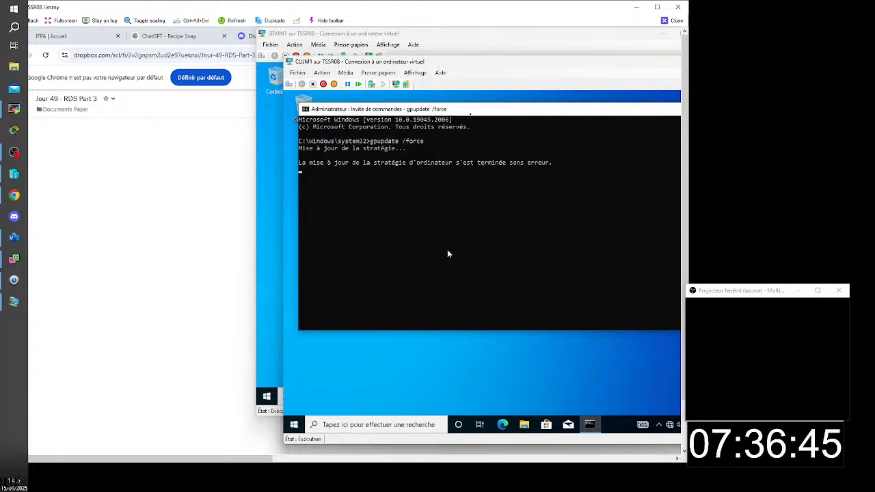
text(our fermer la session ? (O/N)o)
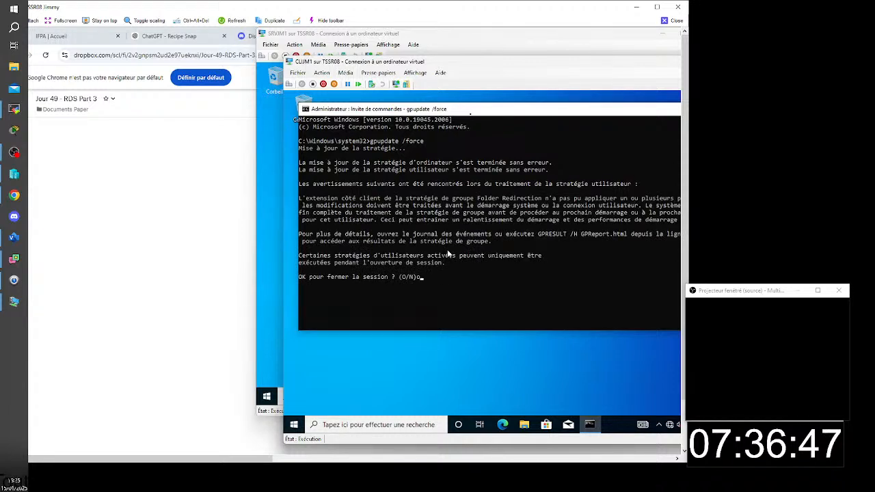
key(Return)
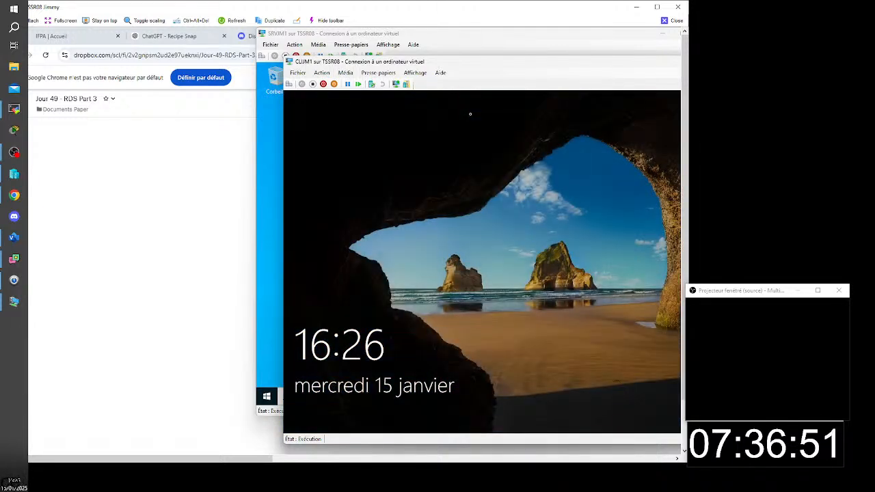
- Send Ctrl+Alt+Del to the client virtual machine and sign back in to the preselected domain user with the account password
click(289, 83)
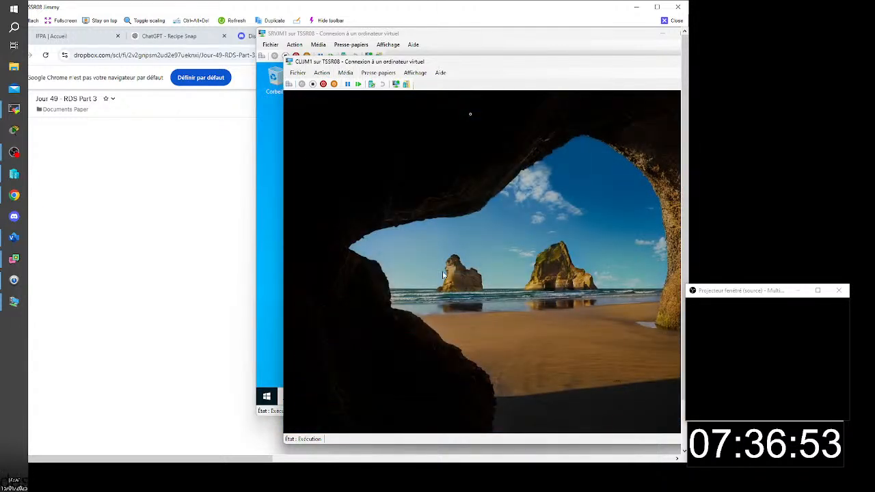
click(484, 305)
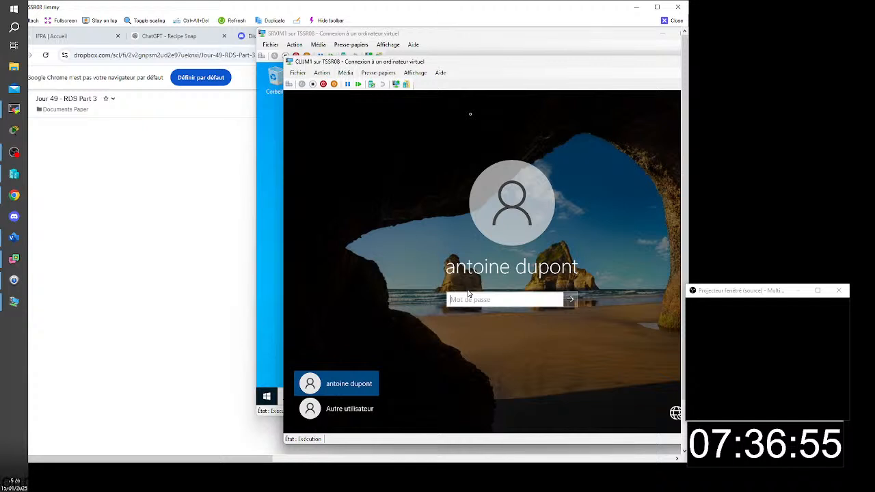
text(••••••)
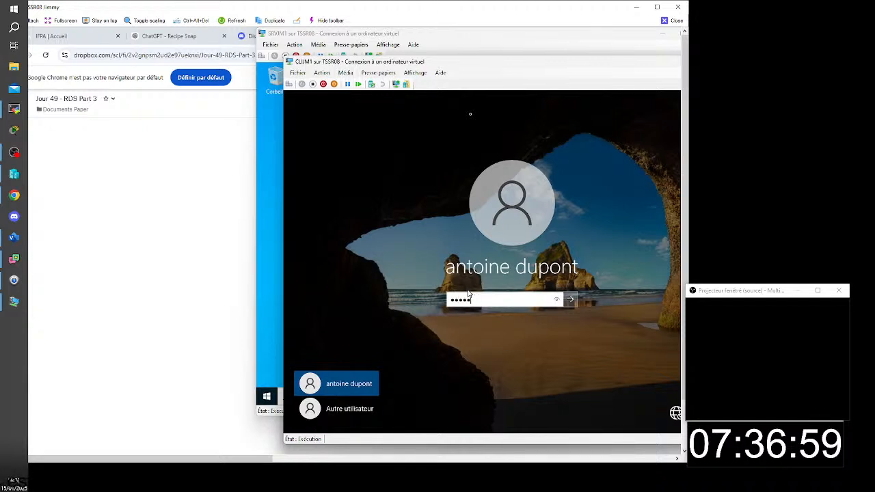
key(Return)
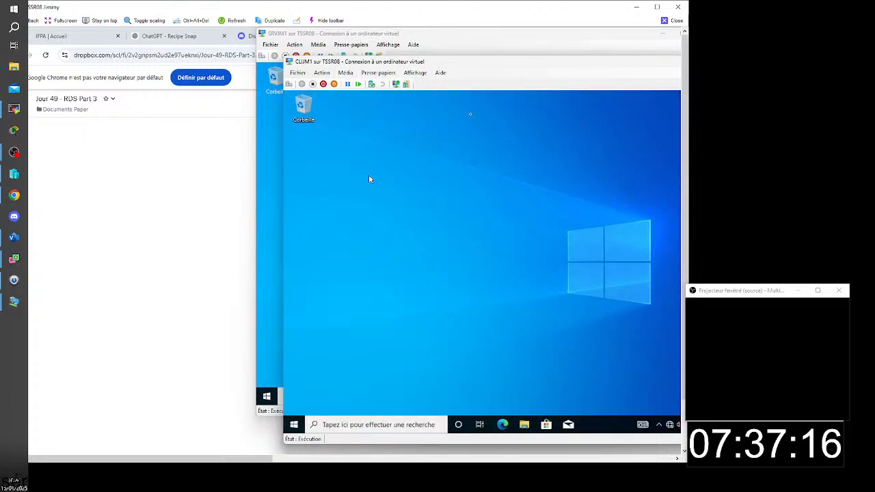
- Check the client's full list of installed apps for published RemoteApp programs
click(294, 427)
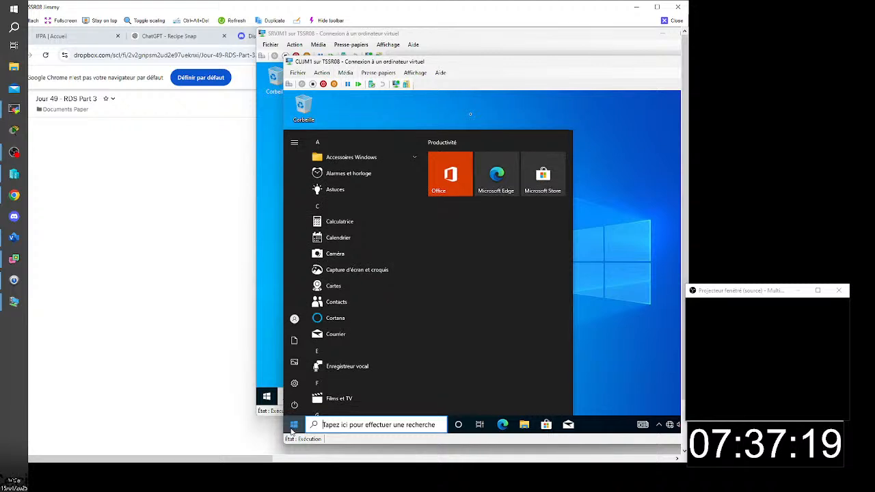
scroll(375, 326, down, 6)
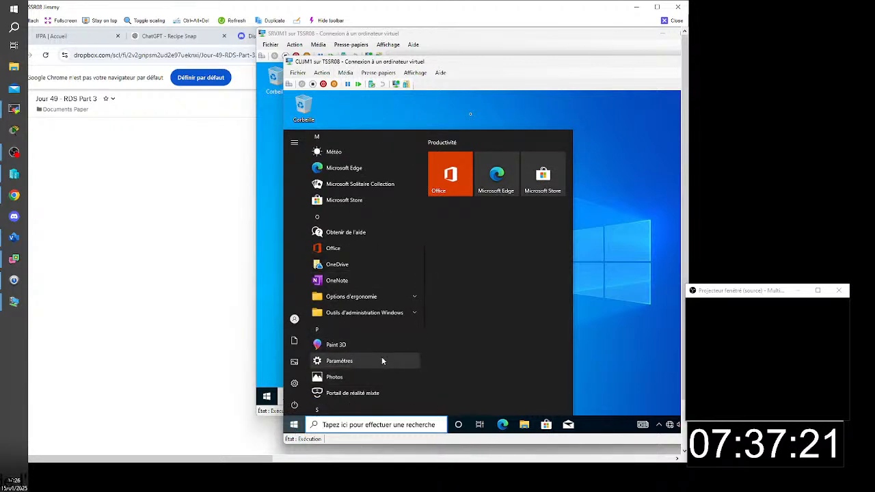
scroll(381, 356, down, 5)
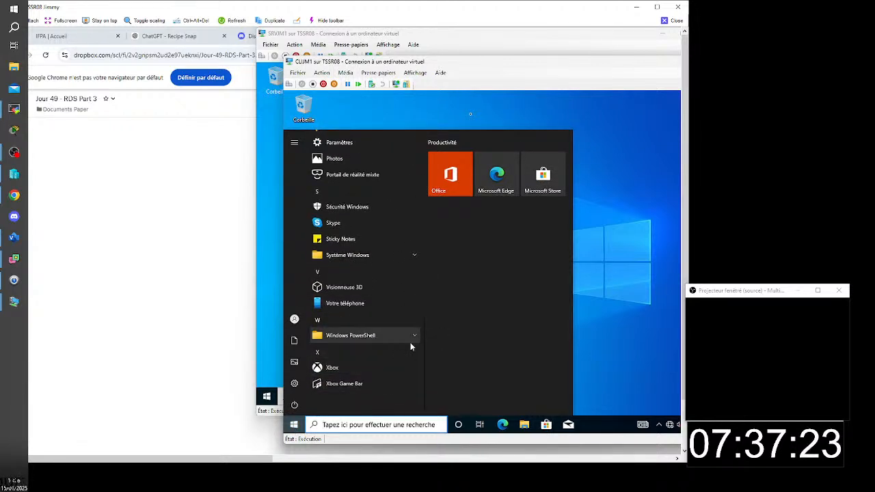
click(670, 270)
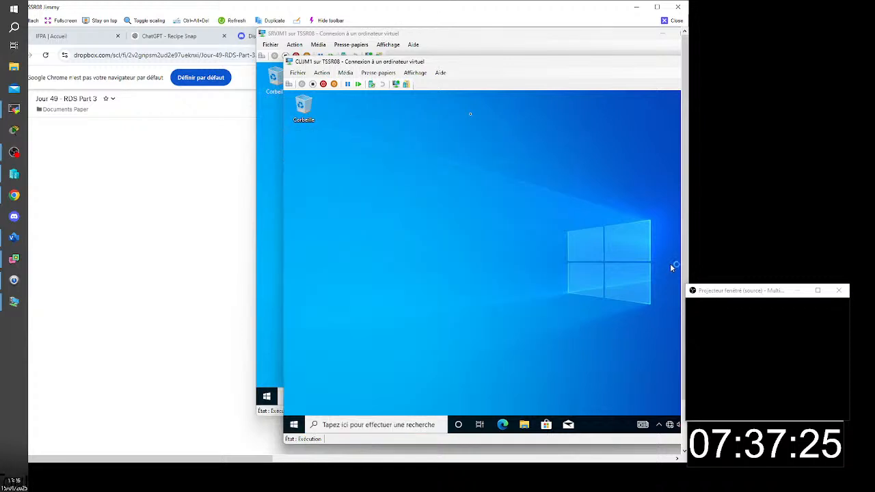
- Restart the client virtual machine from within Windows
click(295, 425)
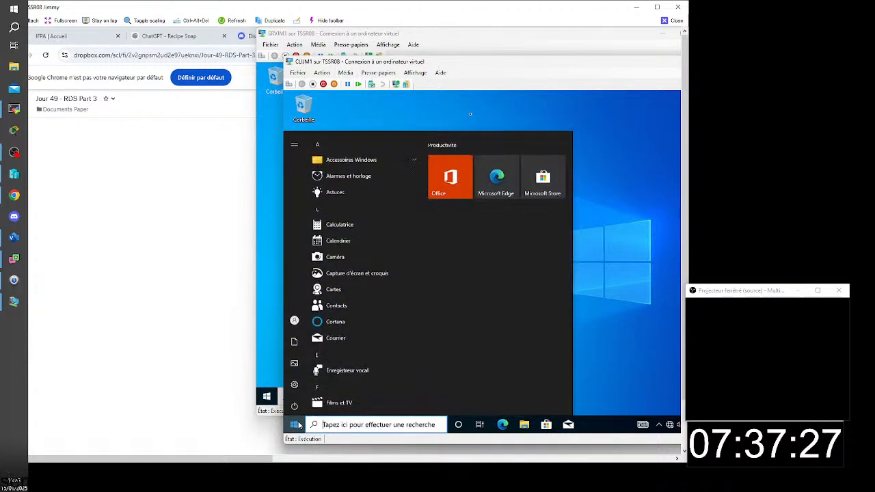
click(297, 407)
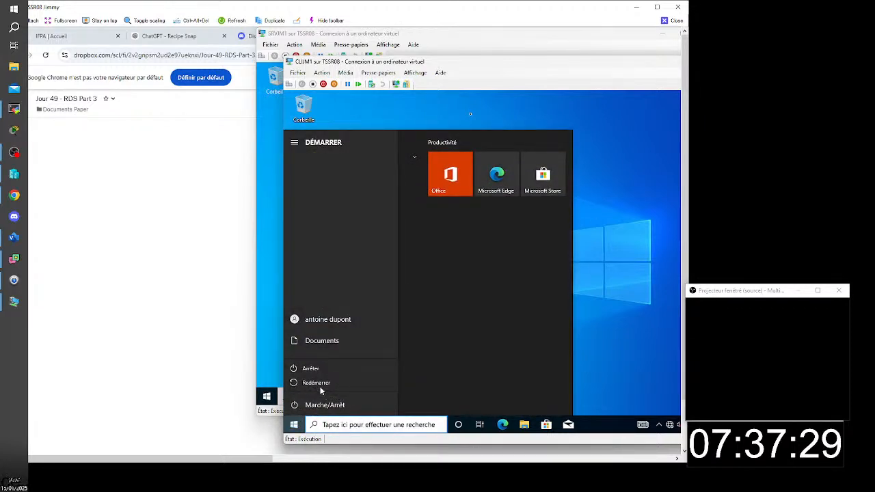
click(316, 384)
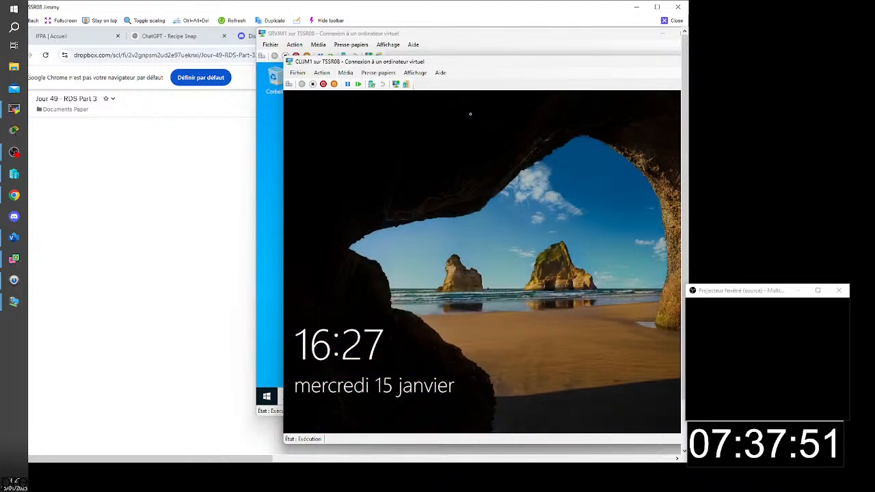
- Unlock the restarted client and enter the same domain user's account password to sign in
click(290, 85)
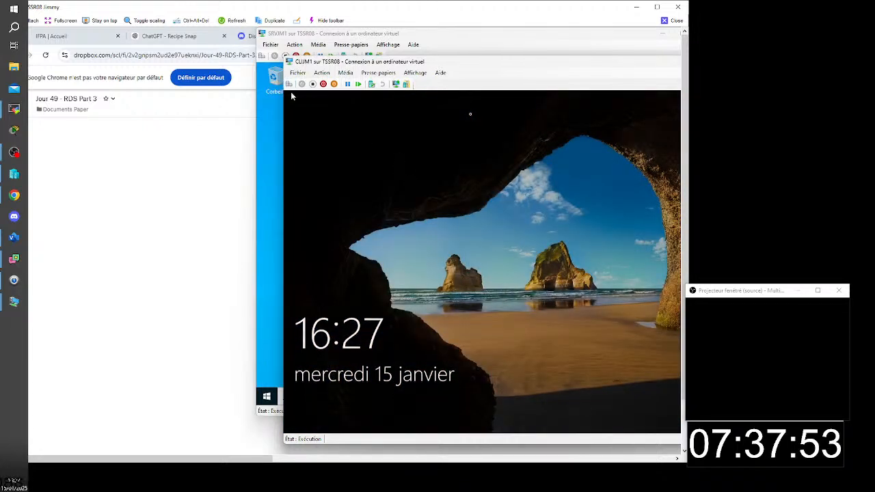
text(P)
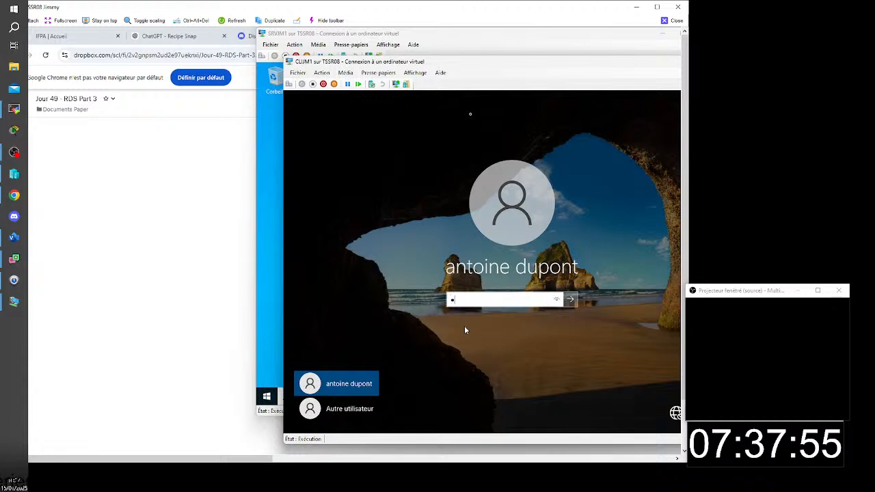
text(•••••••)
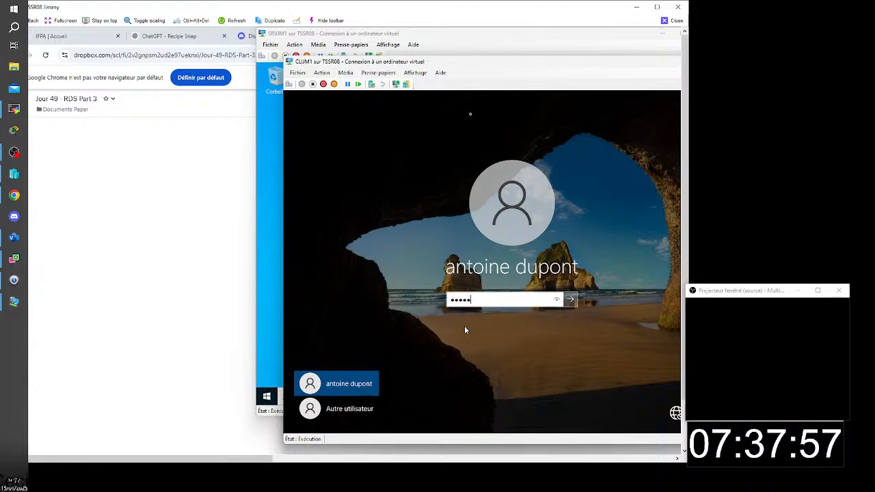
key(Return)
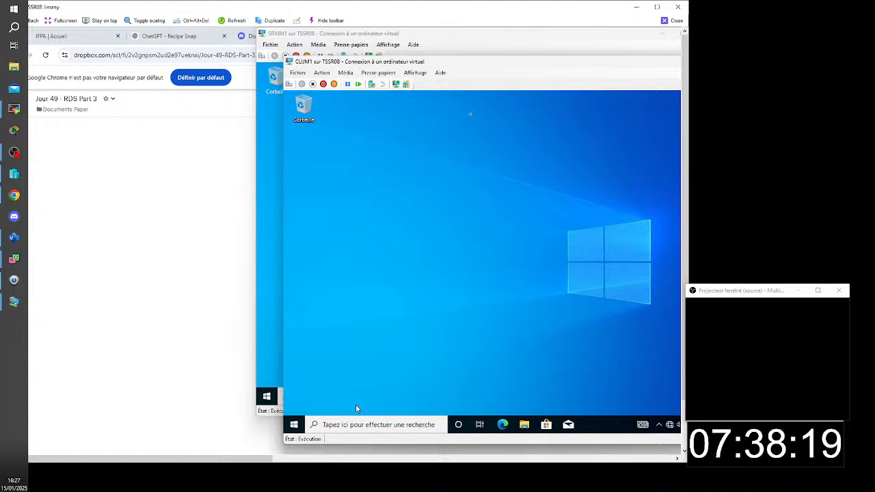
- Check the restarted client's app list again for RemoteApp entries, down to the end of the list
click(292, 426)
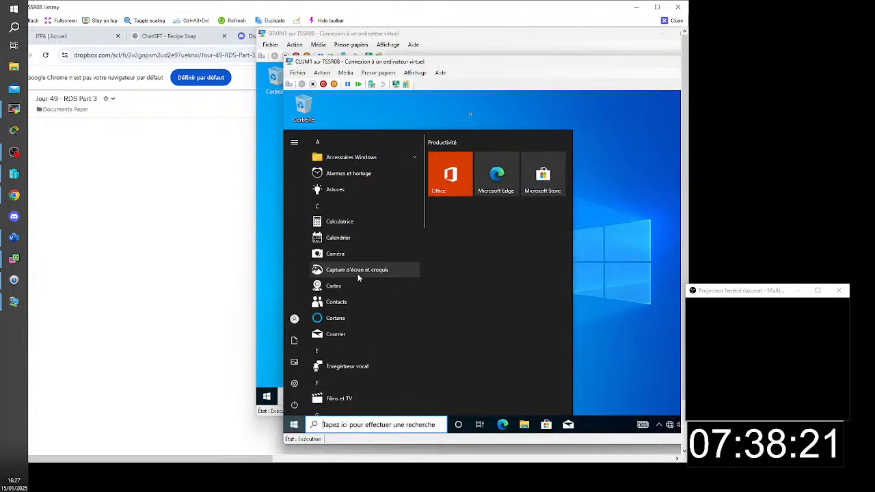
scroll(411, 320, down, 10)
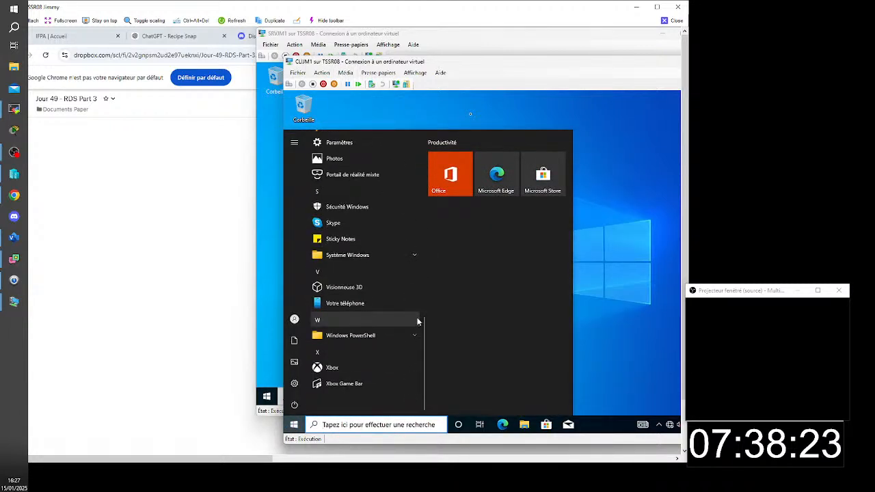
click(677, 241)
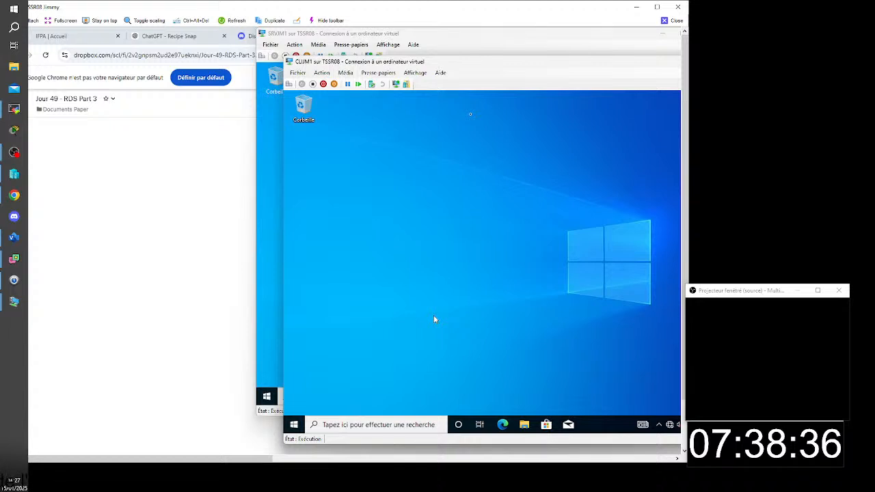
- Switch to the SRVJM1 server, close the folder redirection policy editor and bring up a single Group Policy Management console
click(441, 38)
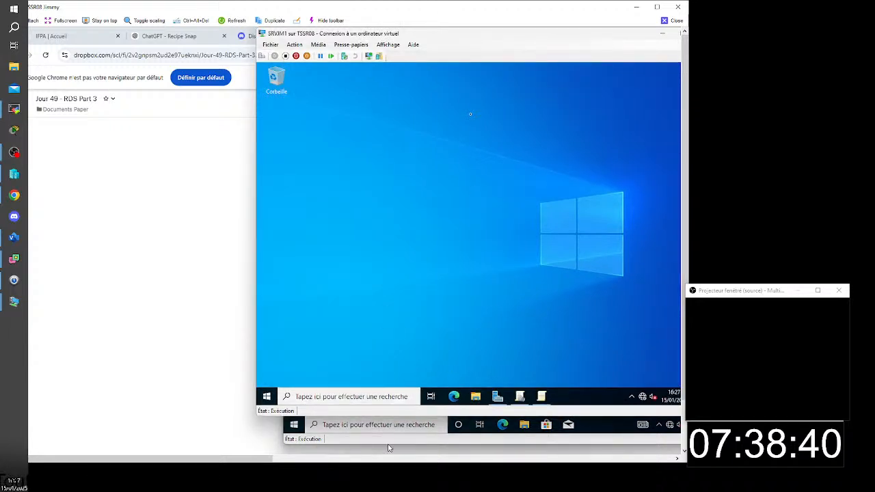
click(497, 397)
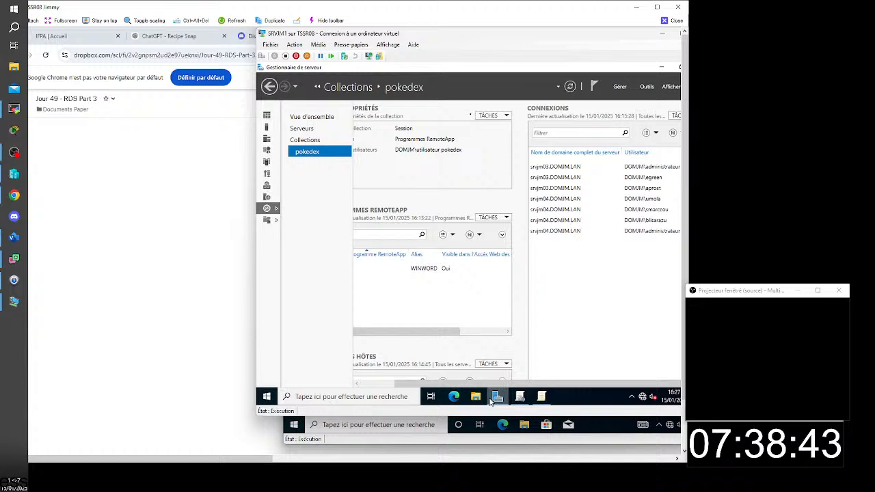
click(543, 398)
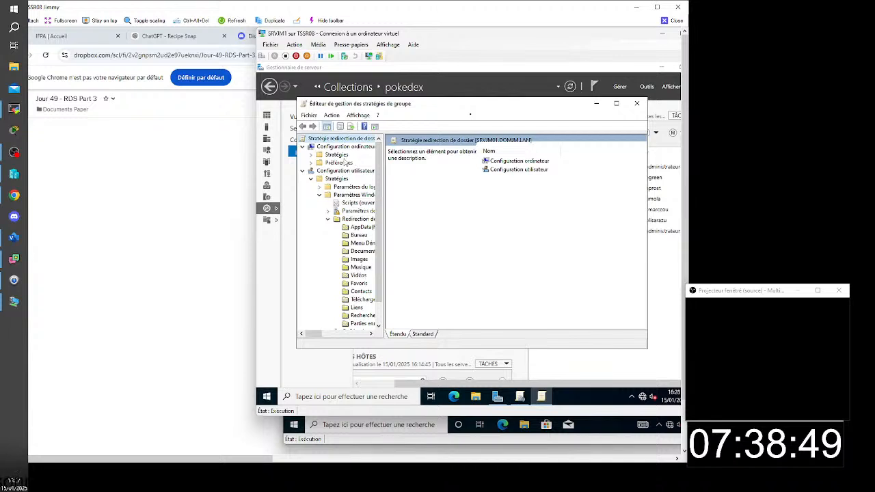
click(636, 104)
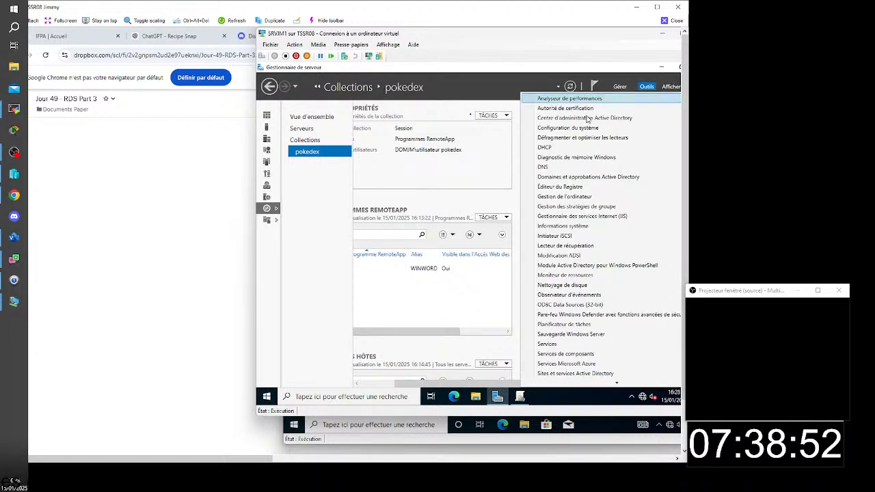
click(590, 208)
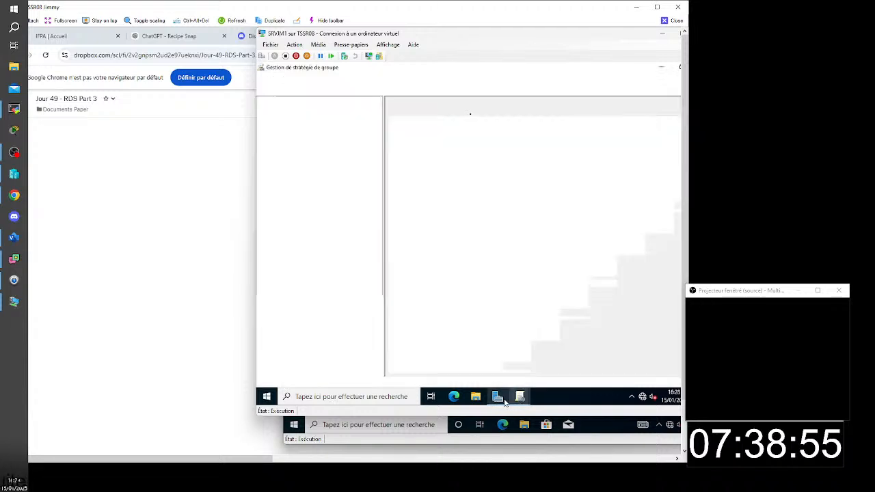
mouse_move(519, 399)
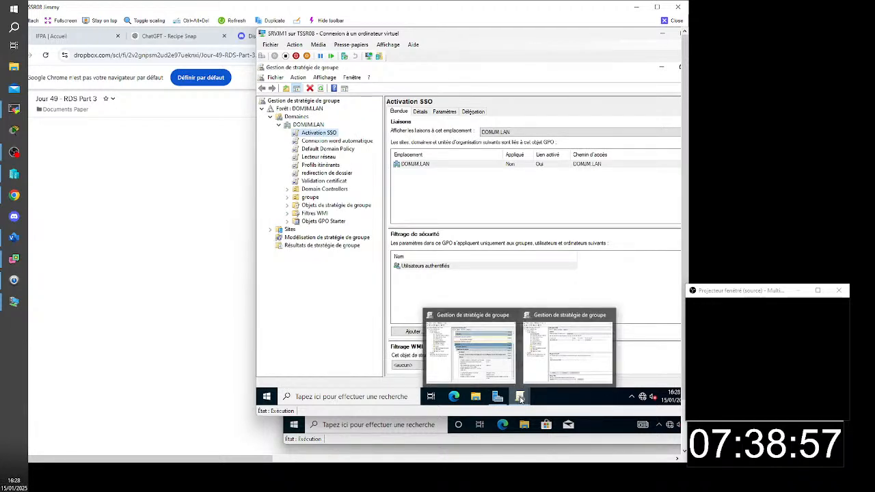
click(611, 316)
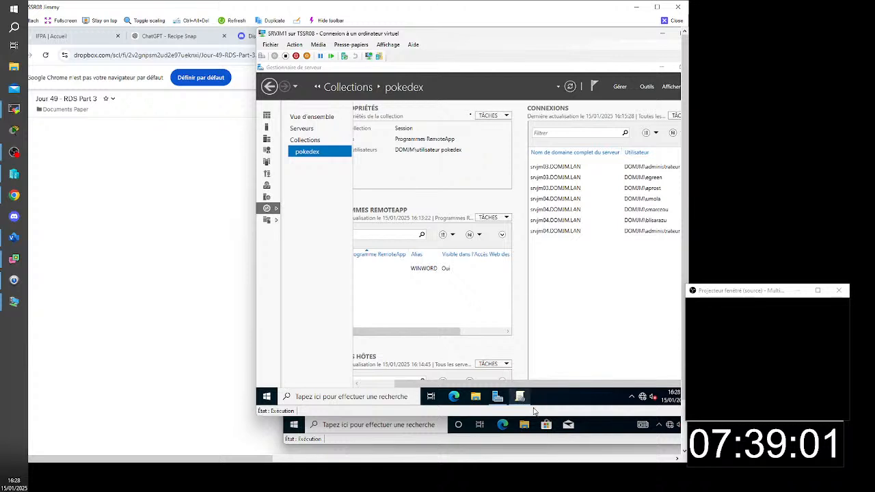
click(530, 366)
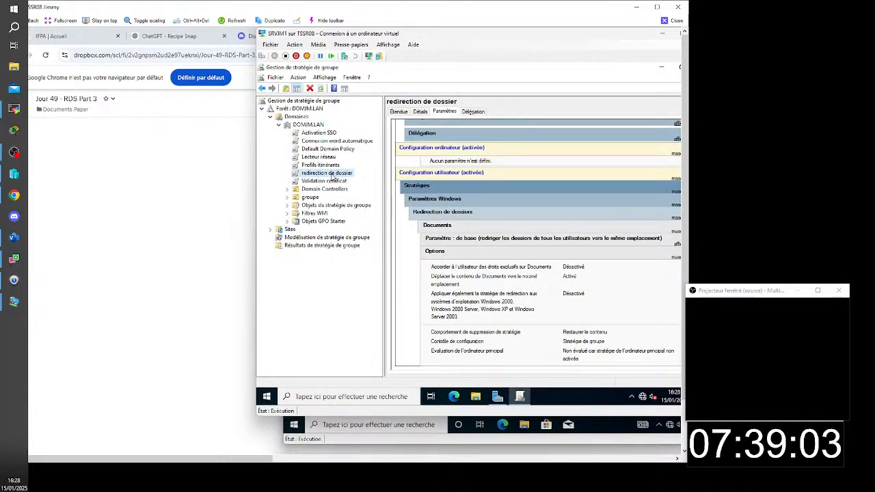
- Inspect the Connexion word automatique policy's RemoteApp connection settings, then its links and security filtering
click(357, 142)
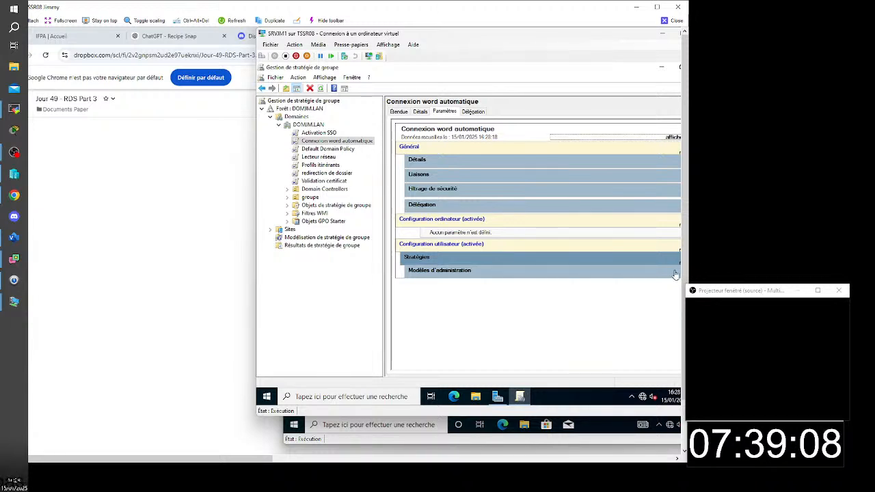
click(675, 274)
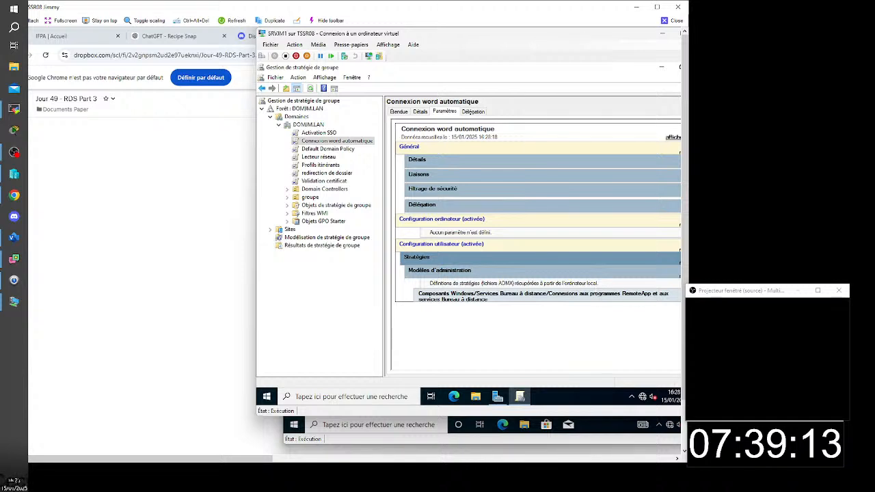
click(674, 297)
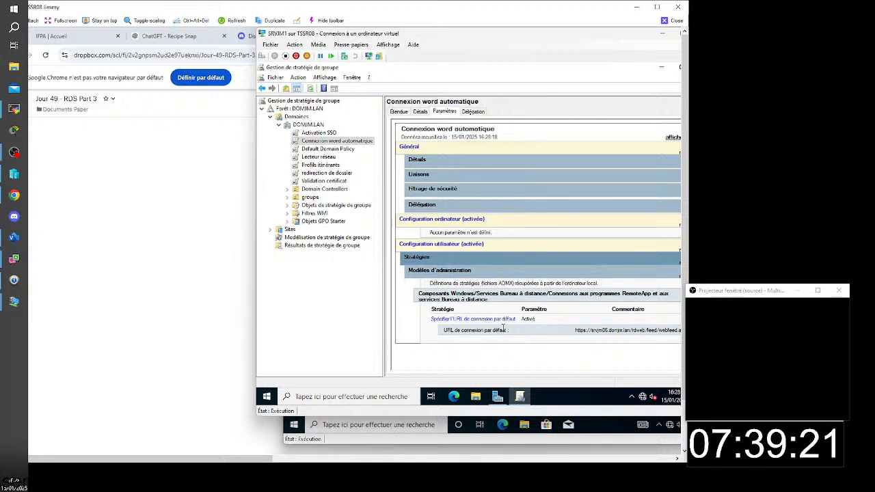
click(402, 113)
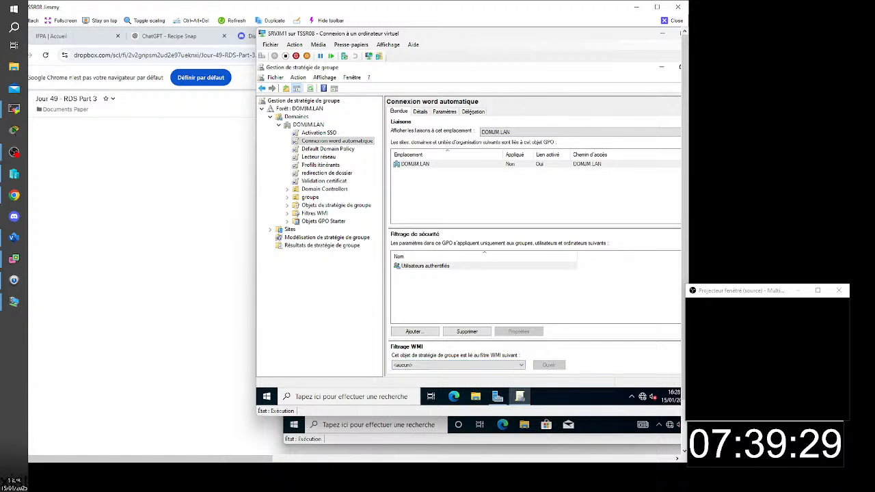
- Return to the client virtual machine and open RemoteApp and Desktop Connections from Control Panel, displayed as large icons
mouse_move(505, 460)
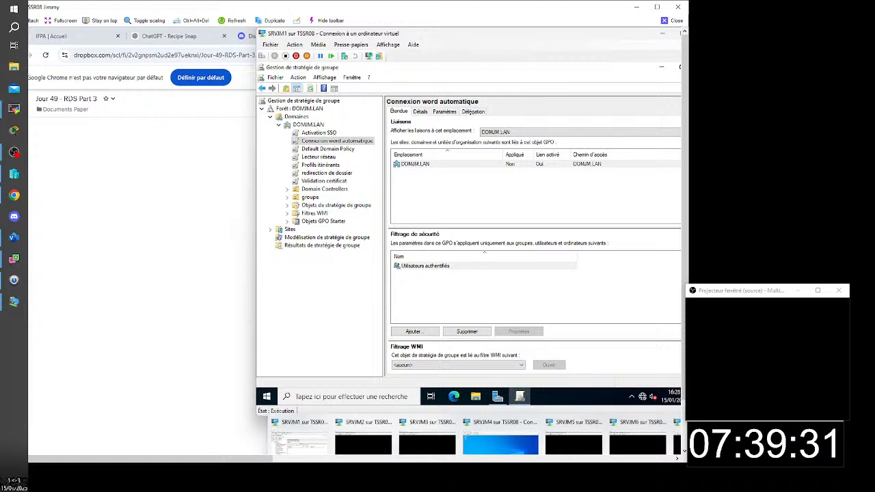
click(678, 441)
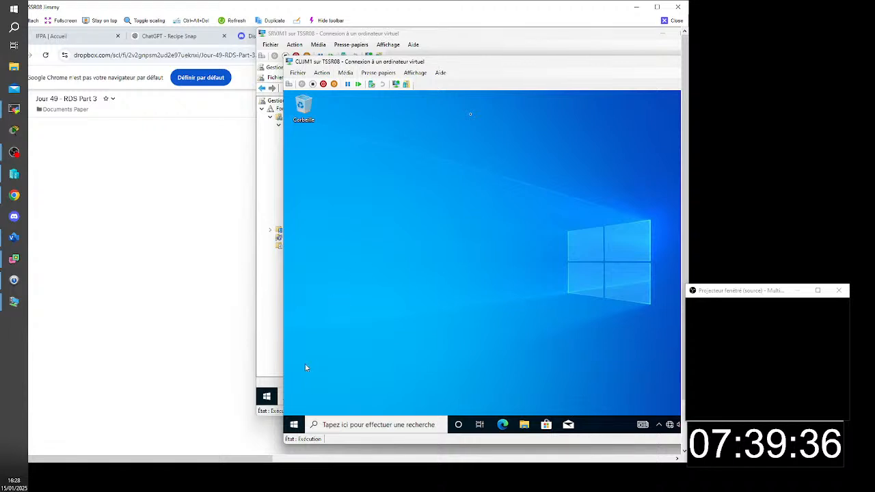
click(294, 425)
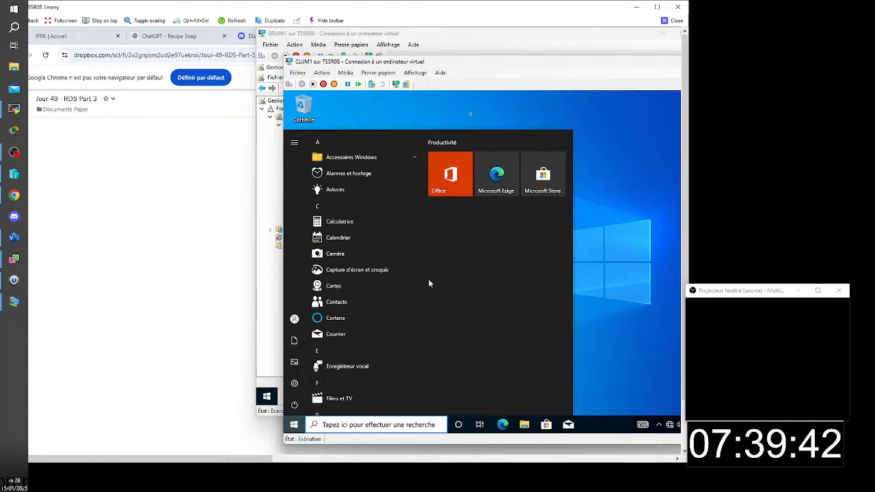
text(pa)
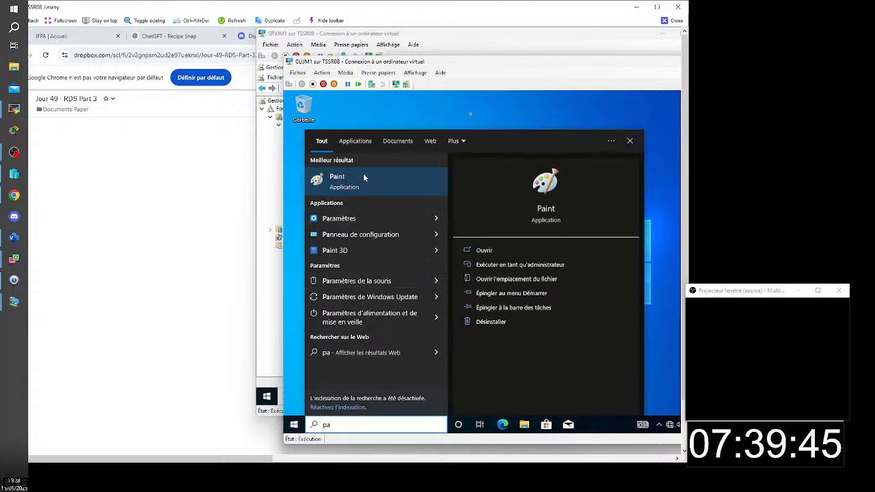
click(400, 233)
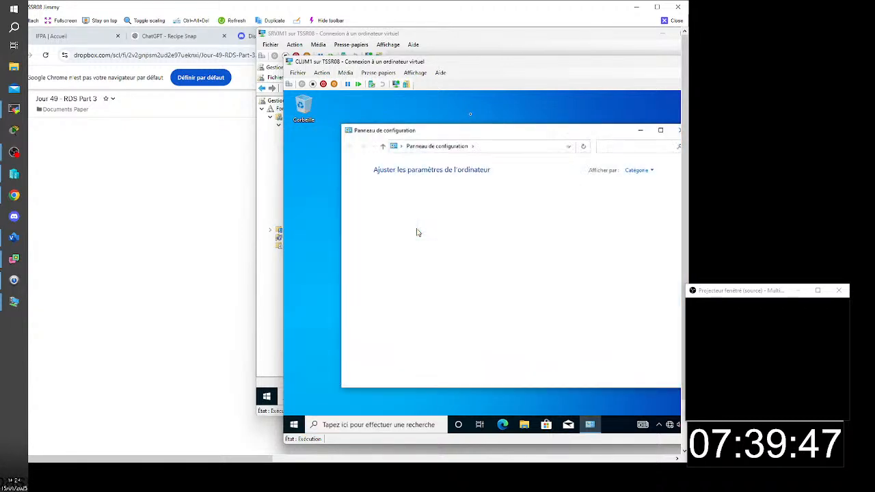
click(641, 171)
click(640, 196)
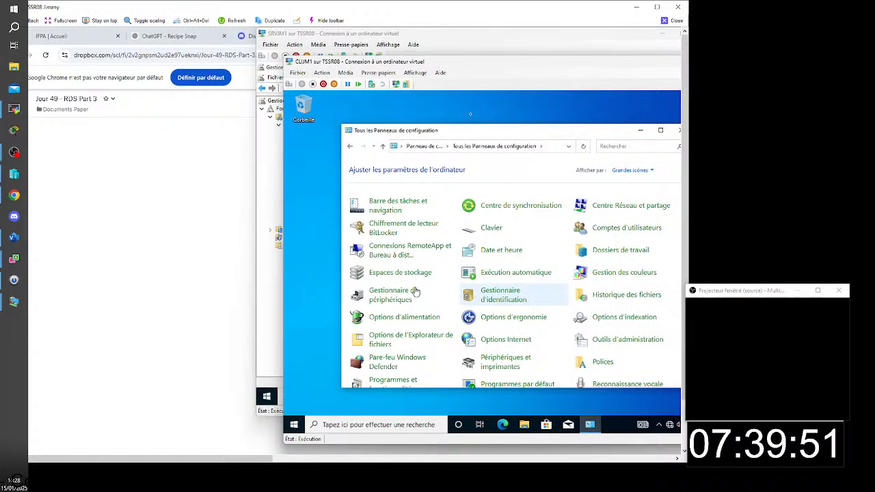
click(403, 252)
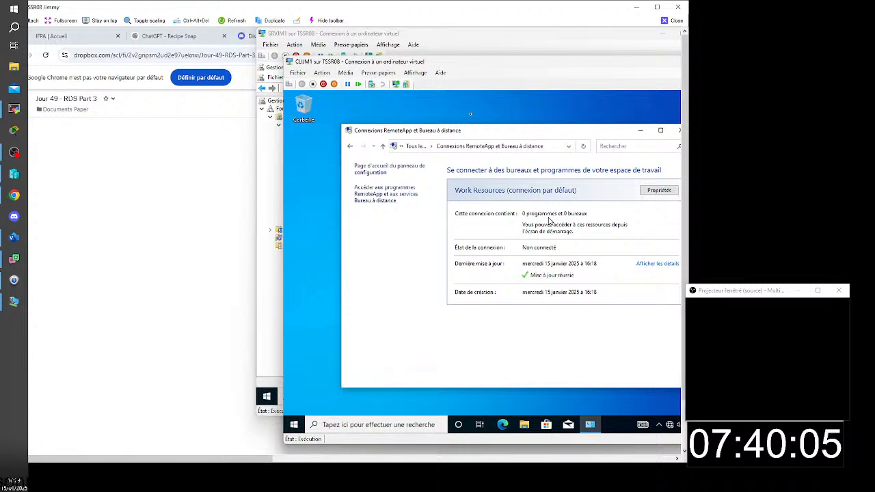
- Update the Work Resources connection immediately from its properties, finish the update and close Control Panel
click(649, 195)
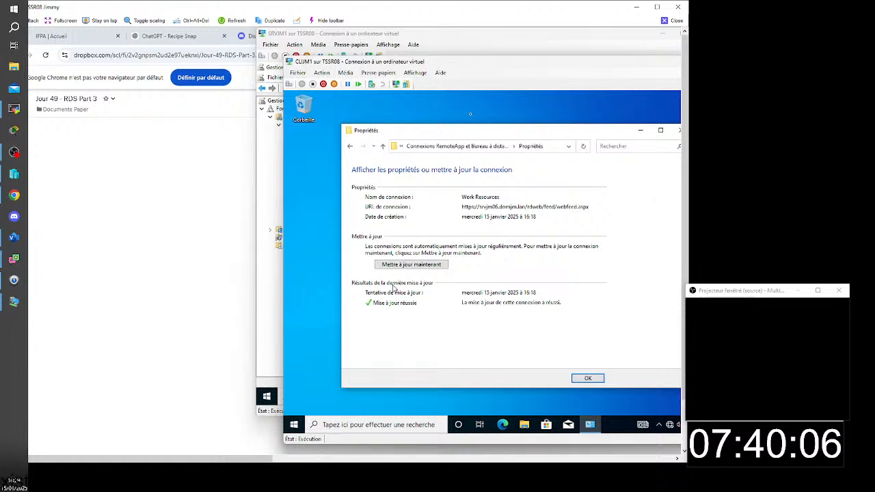
click(408, 266)
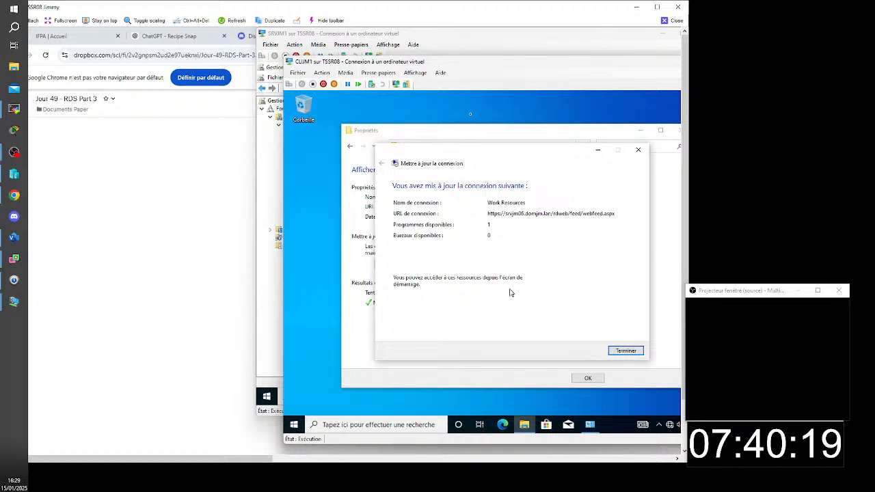
click(626, 351)
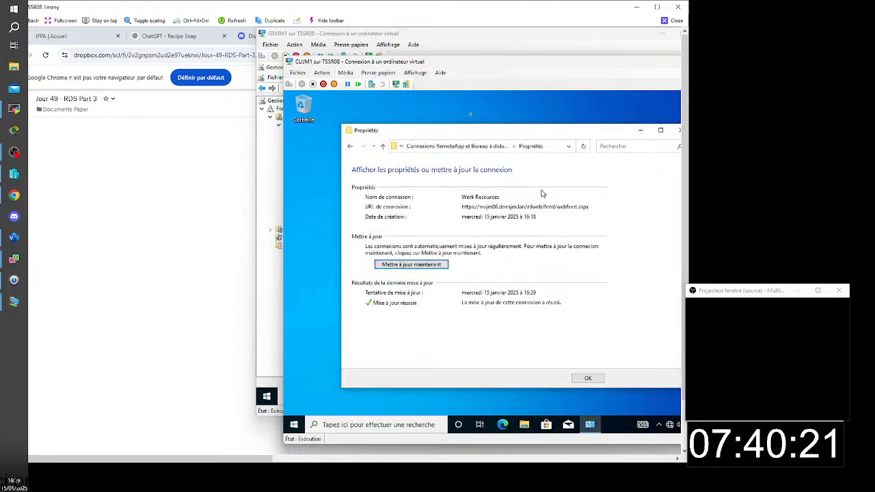
click(587, 379)
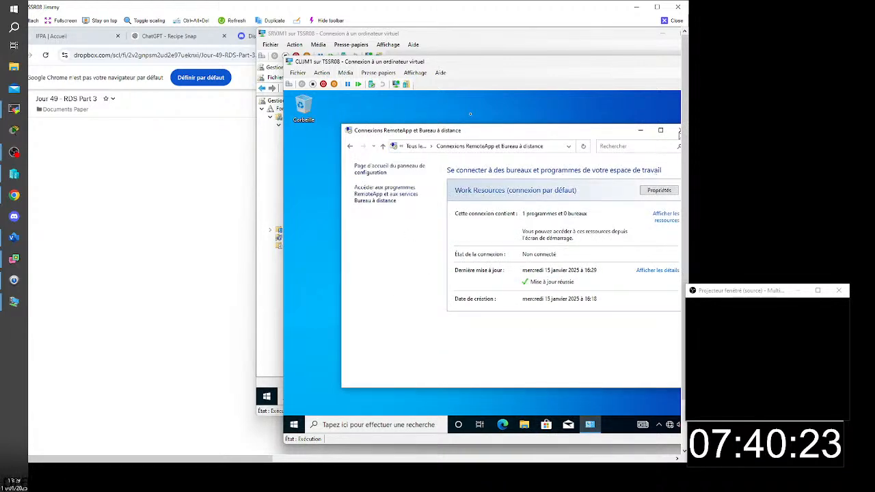
click(679, 130)
- Launch the Word 2016 (Work Resources) RemoteApp on the client and dismiss its first-run update prompt
click(294, 424)
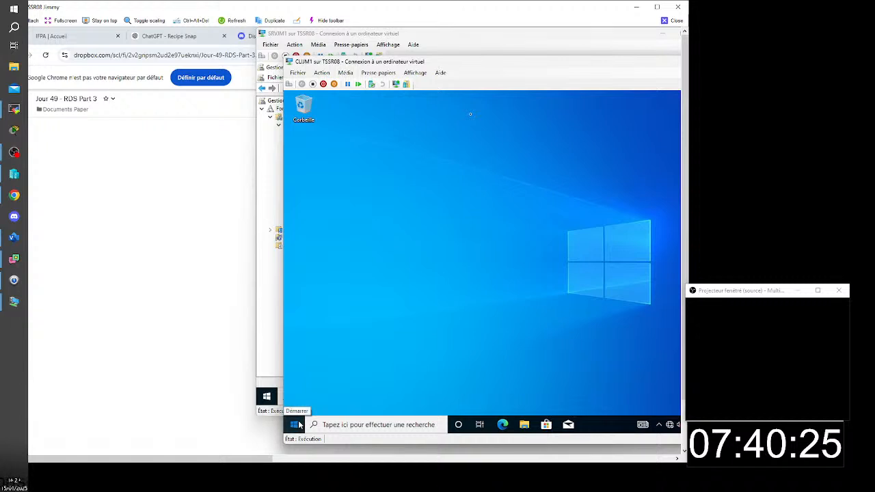
click(295, 424)
click(294, 425)
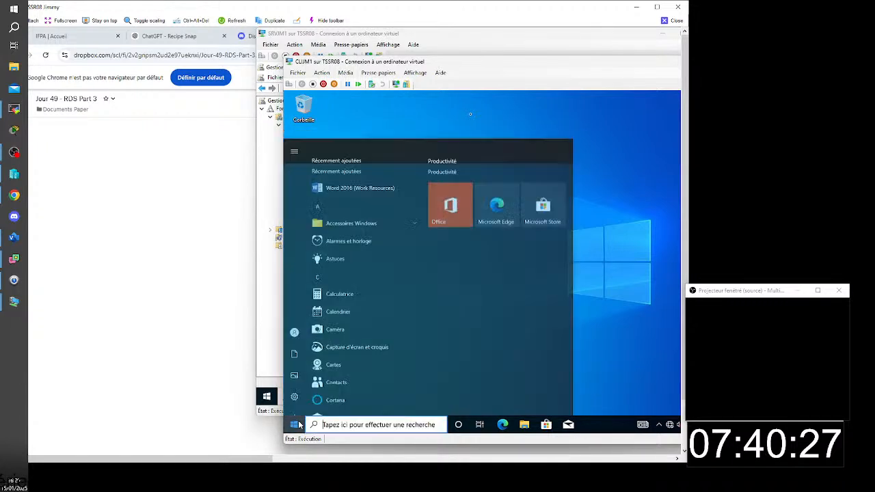
click(347, 159)
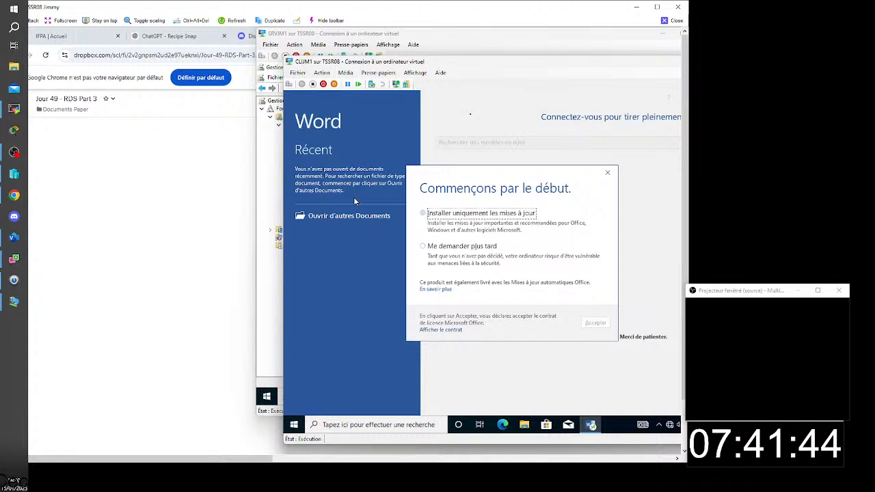
click(608, 175)
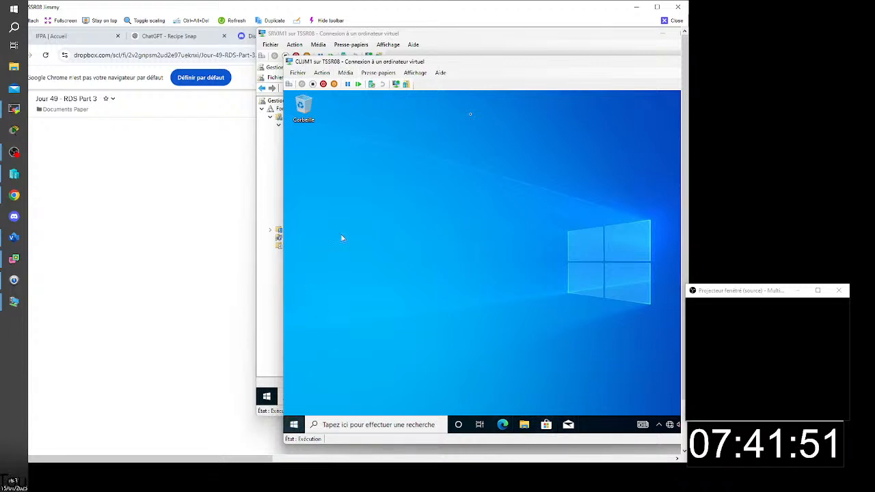
- Launch Word 2016 (Work Resources) again, choose to be asked about updates later and accept the licence agreement
click(294, 424)
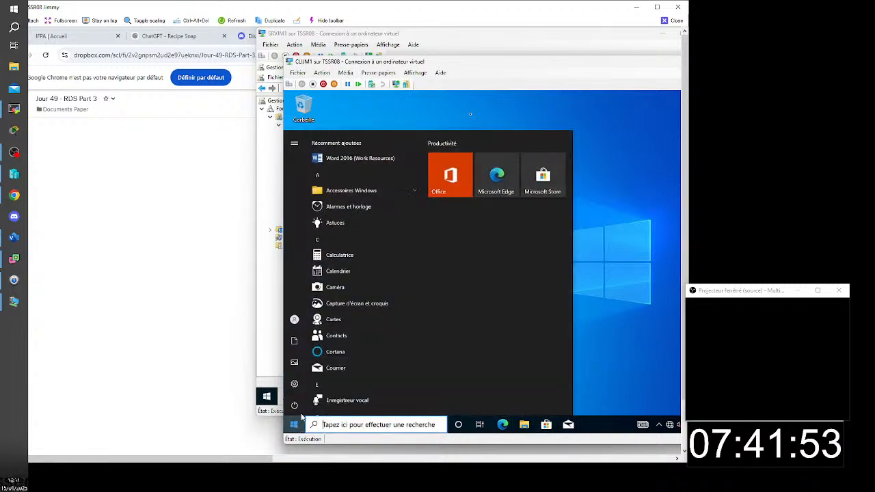
click(348, 159)
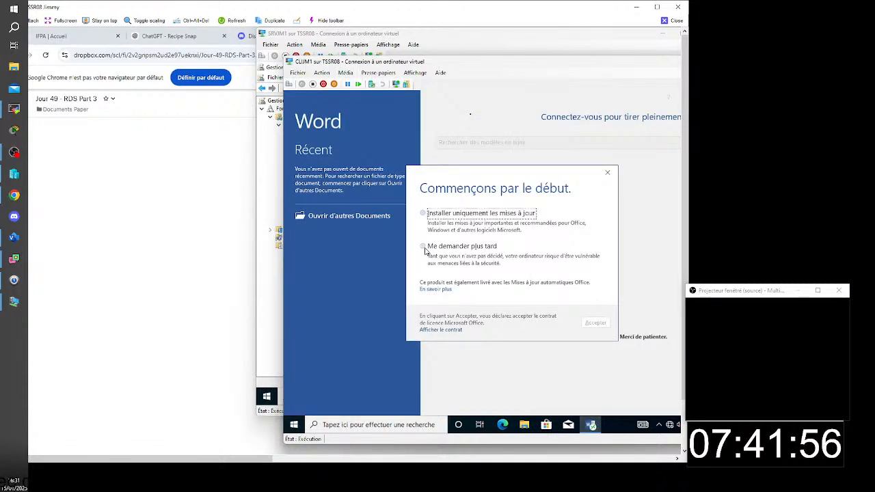
click(423, 247)
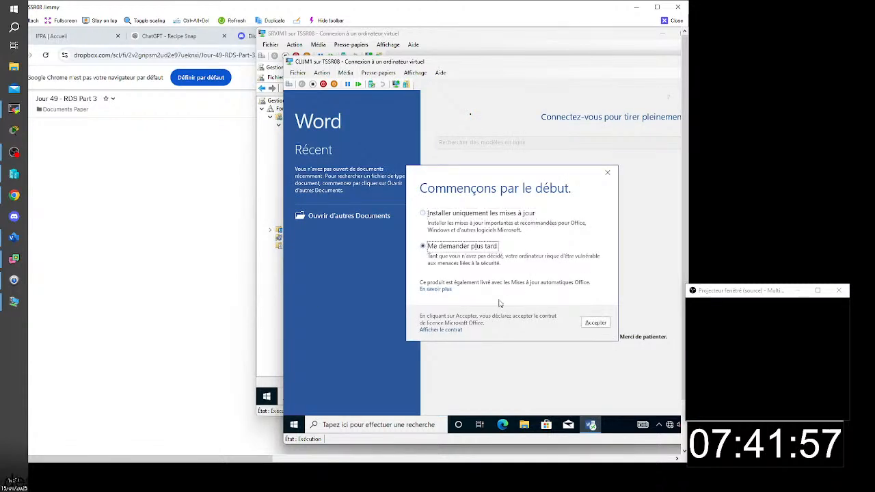
click(596, 324)
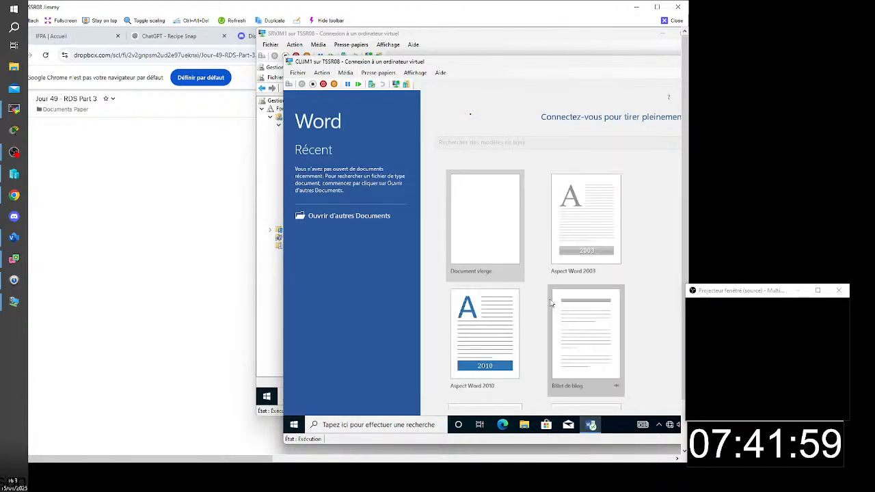
- Create a blank Word document and enter the sample text "D,nkdfmqjklvnqmdfjvn"
click(487, 236)
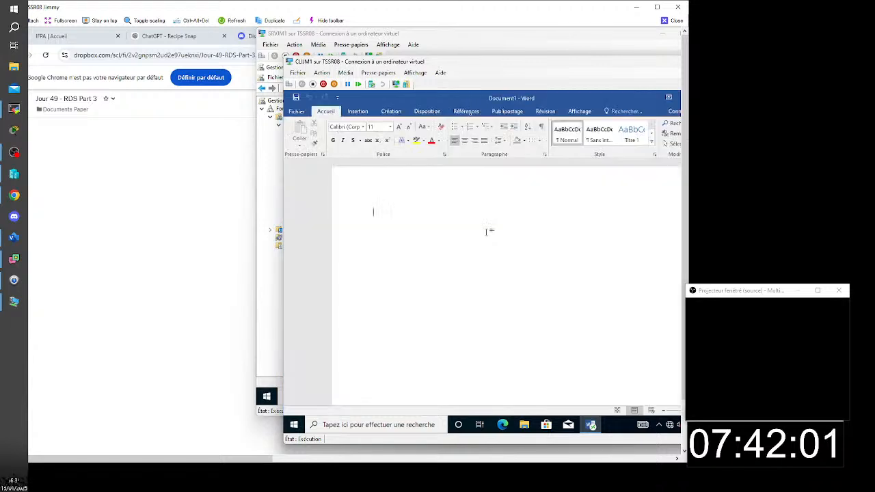
text(D,nkdf'mqjklvnqmdfjvn)
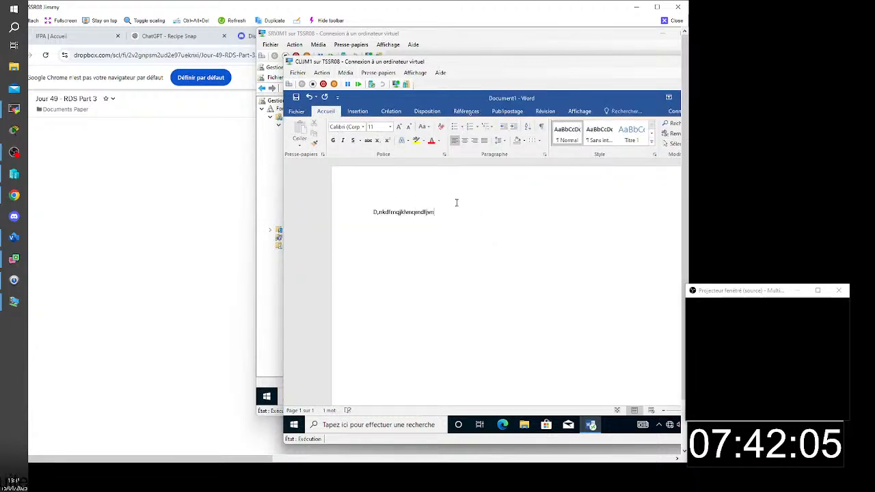
- Save the document in the Documents folder, named "test" extended with a run of extra t's, and close Word
key(ctrl+s)
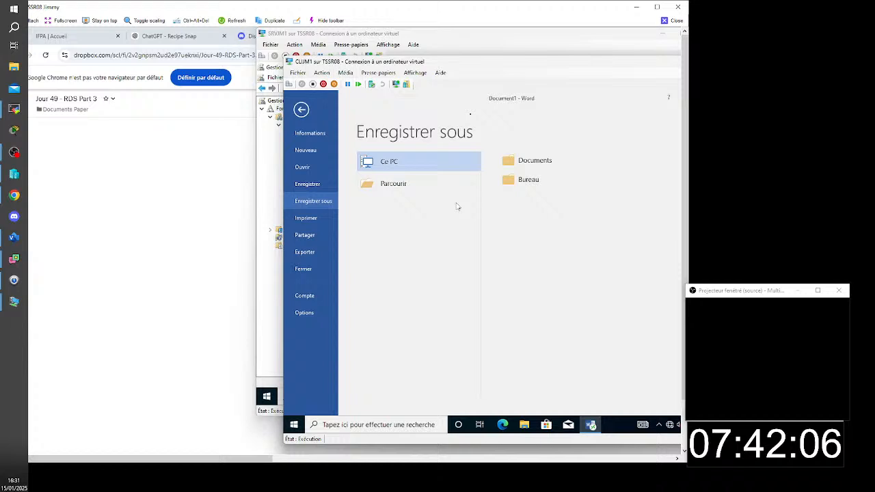
click(544, 169)
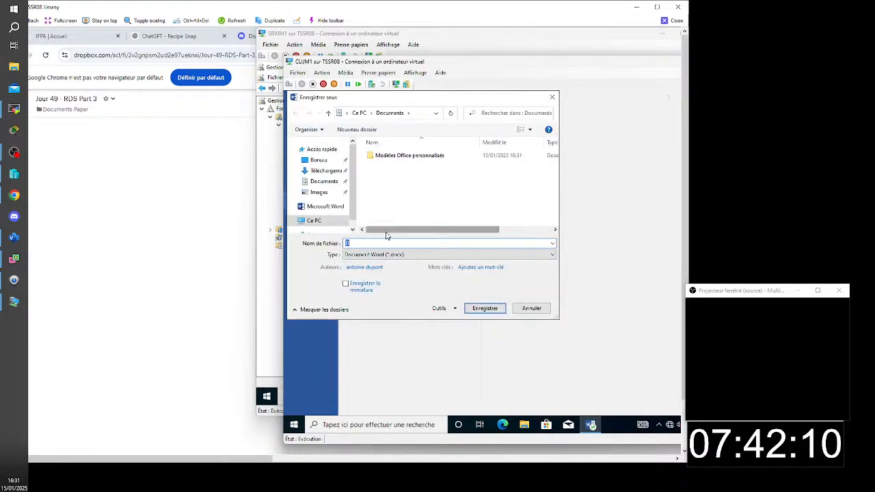
text(tes)
text(t)
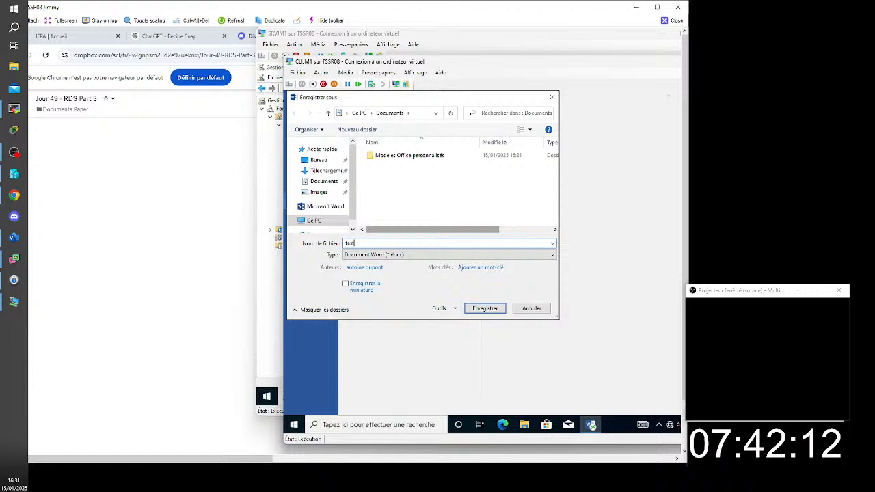
text(ttttttt)
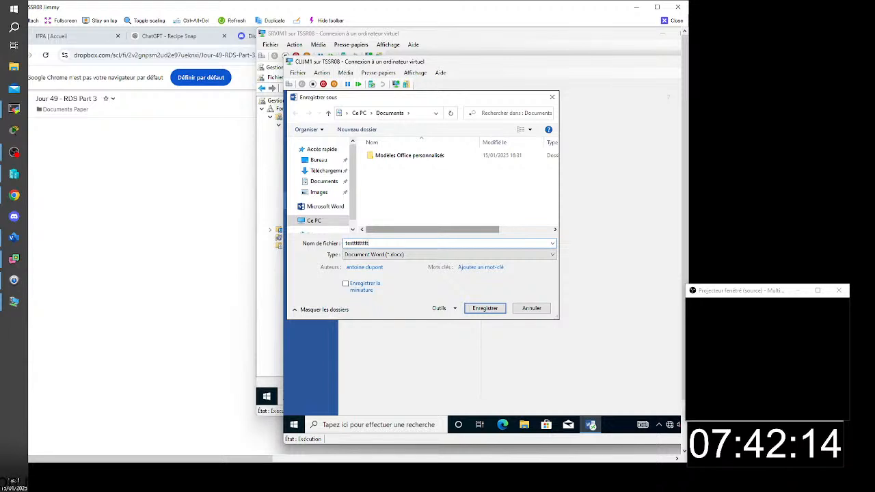
click(485, 308)
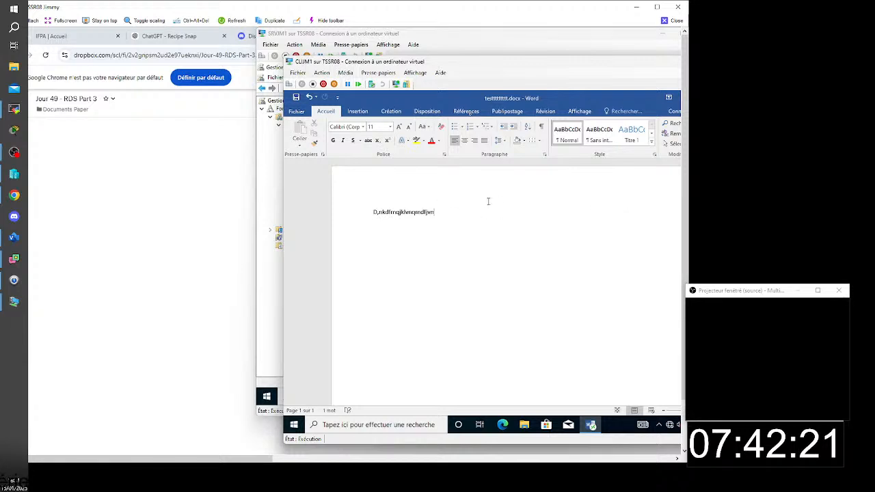
key(alt+F4)
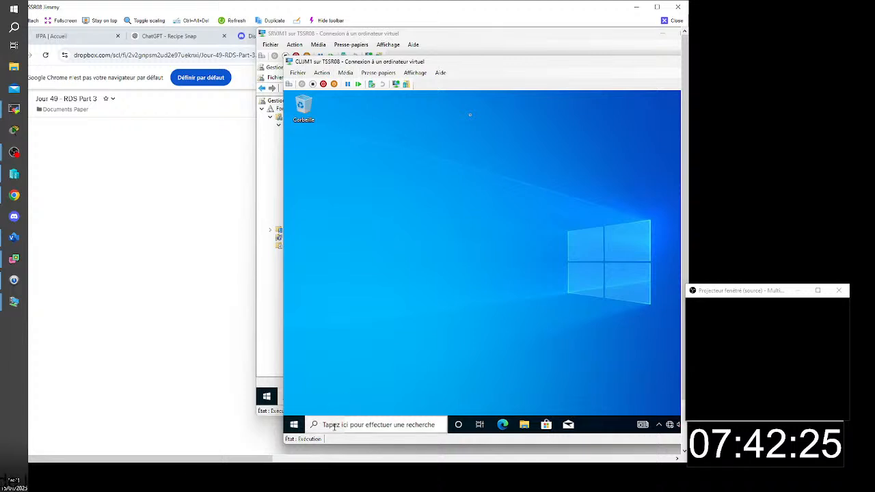
- Open the saved test document from the client's Documents folder to check its content, and close the TSSR08 remote session
click(524, 426)
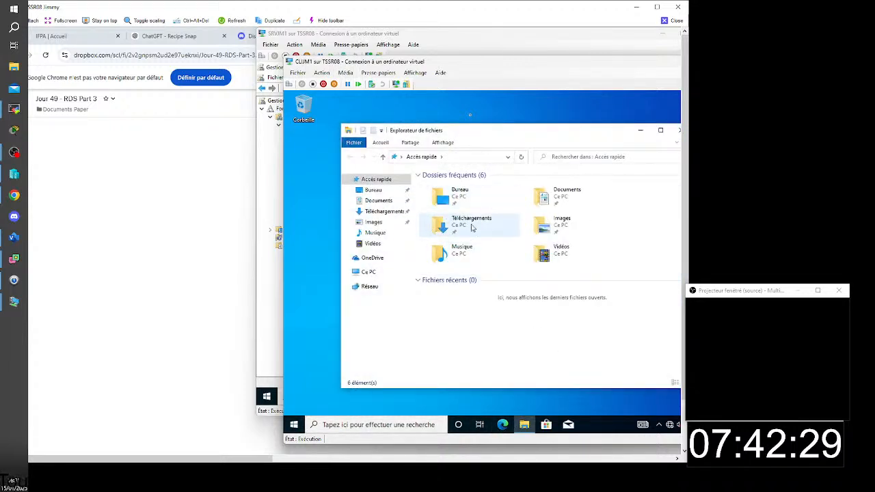
click(551, 196)
double_click(551, 196)
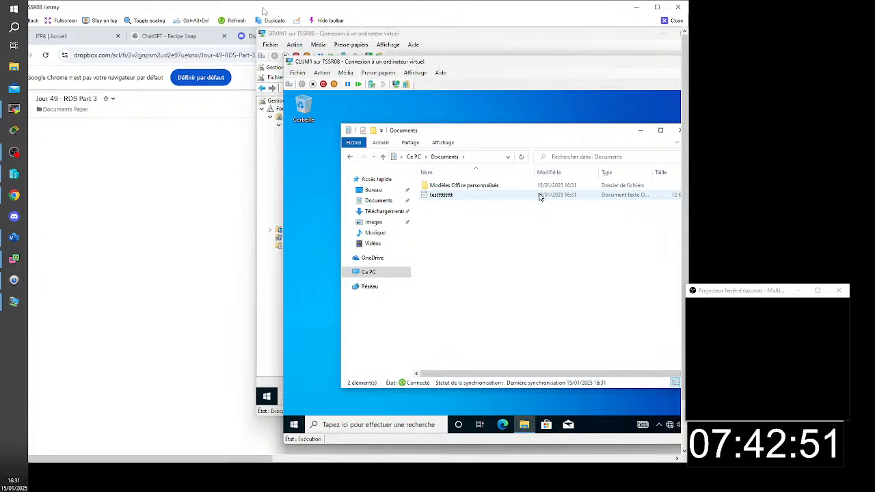
double_click(430, 198)
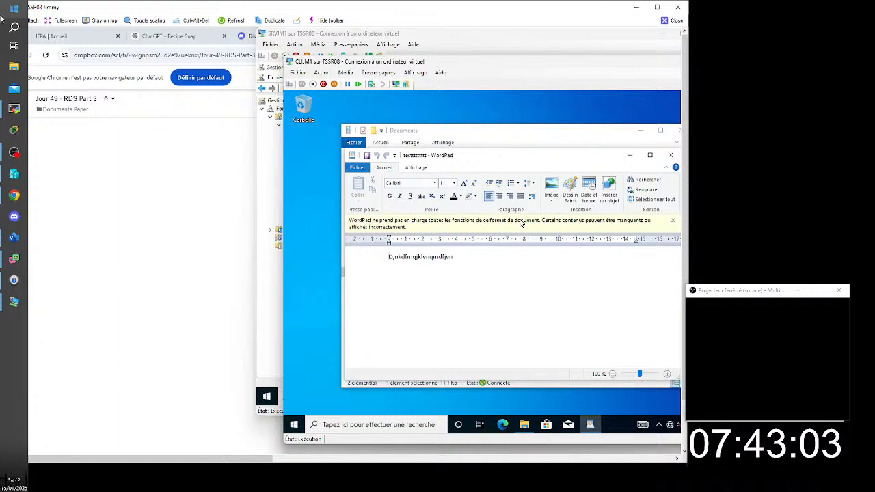
click(677, 21)
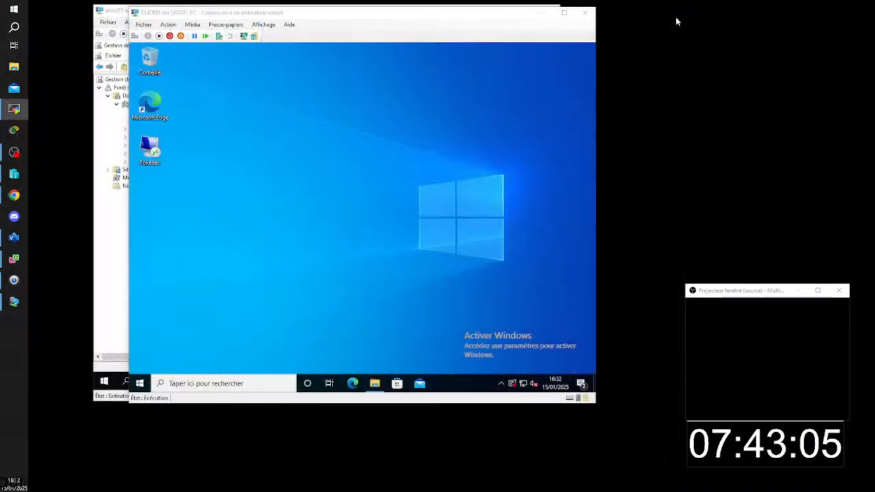